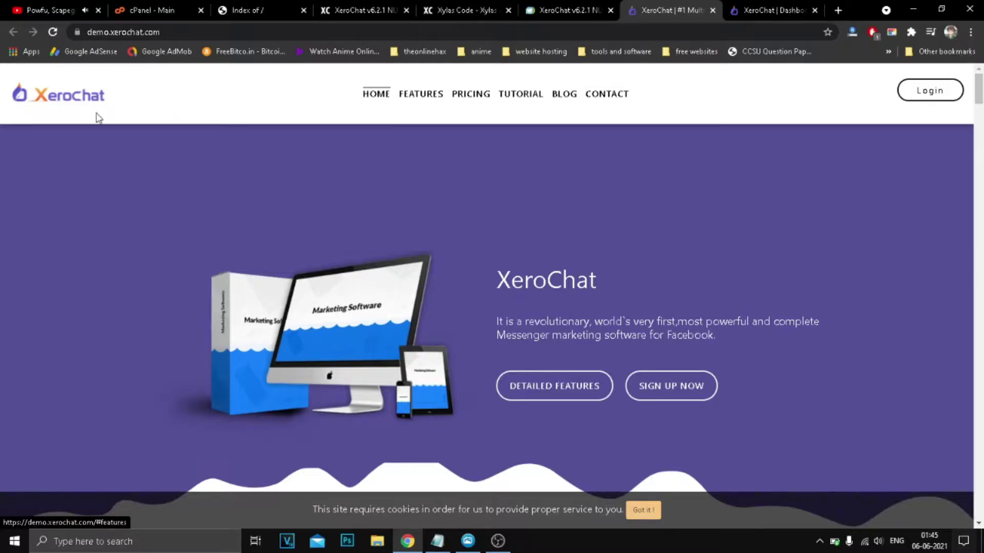
Skim the XeroChat tagline and the feature card headings near the top of the demo page.
drag(574, 322, 769, 345)
click(835, 326)
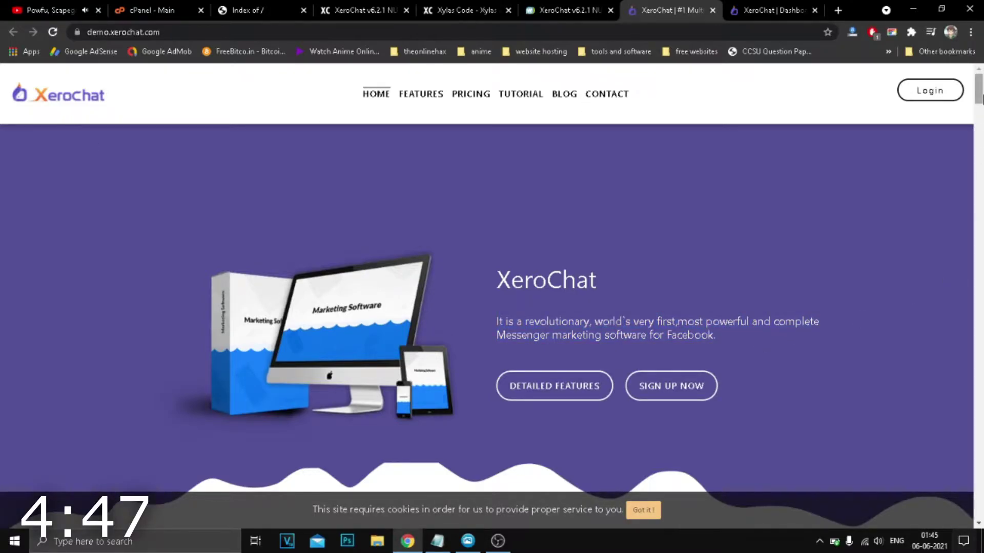
scroll(247, 278, down, 9)
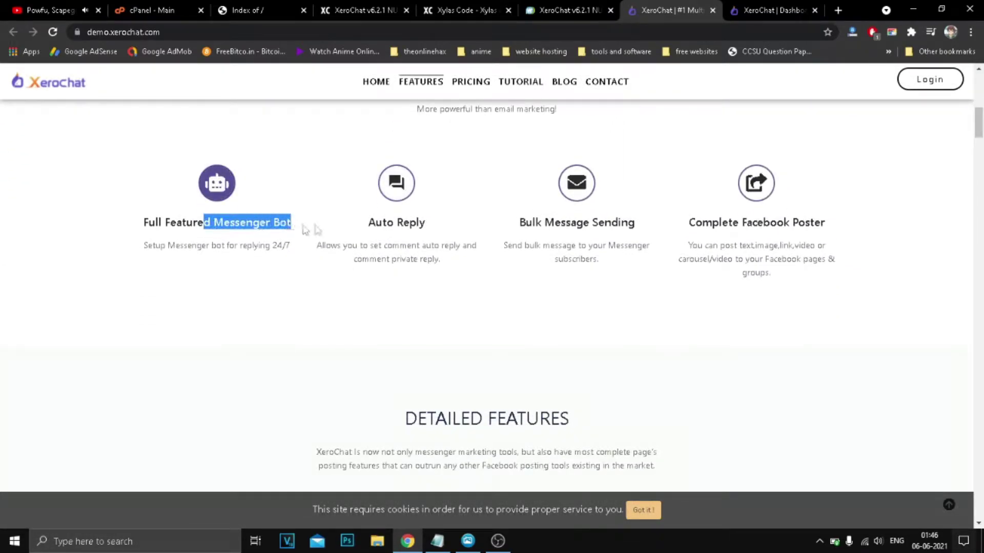
drag(375, 222, 427, 223)
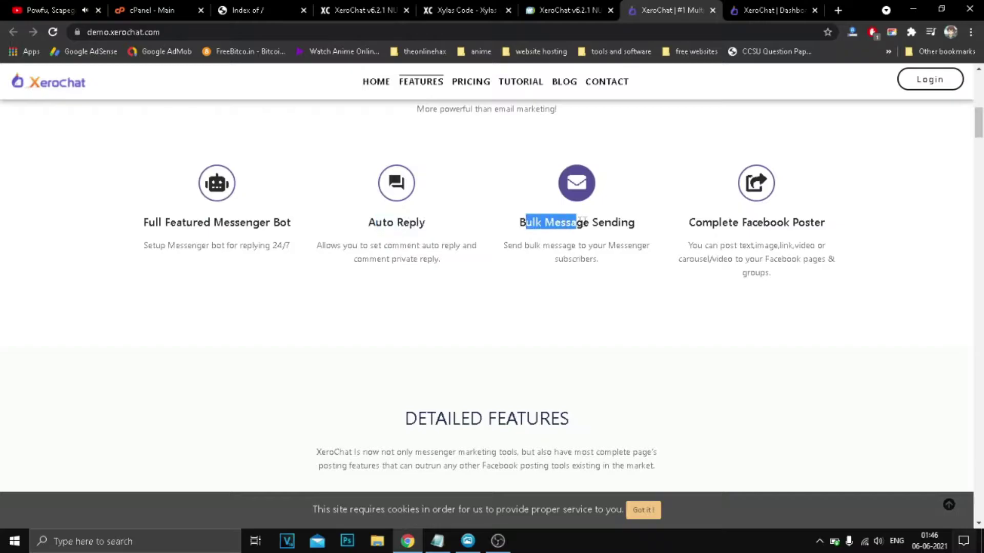
drag(695, 222, 854, 228)
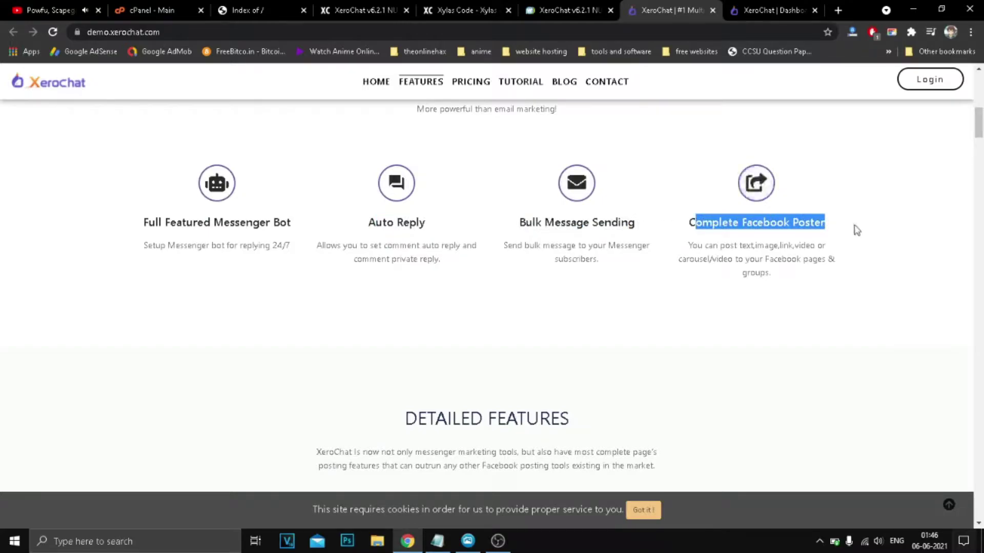
Scroll down to the 'Amazing prices' section with the 7-day free trial plans.
scroll(633, 266, down, 1)
scroll(633, 266, down, 6)
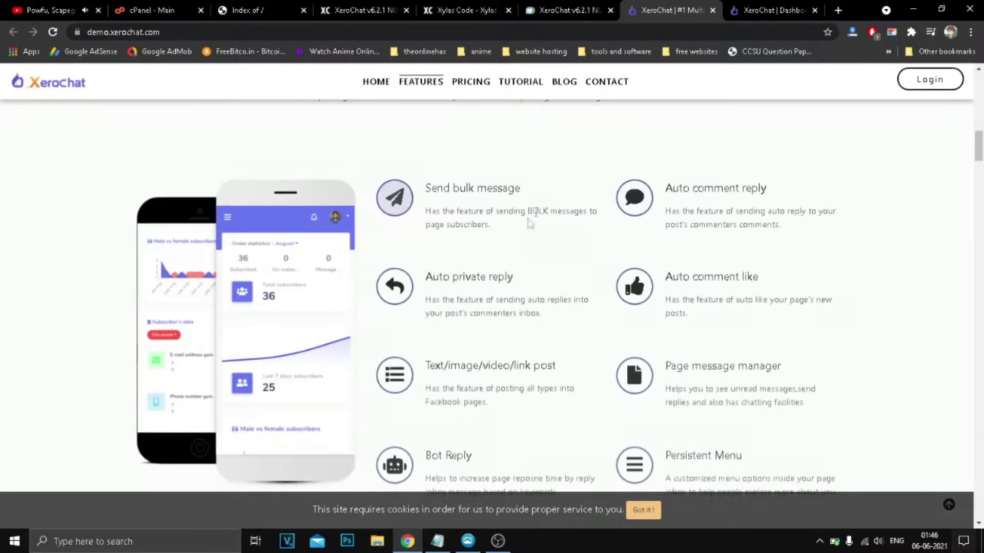
scroll(420, 271, down, 1)
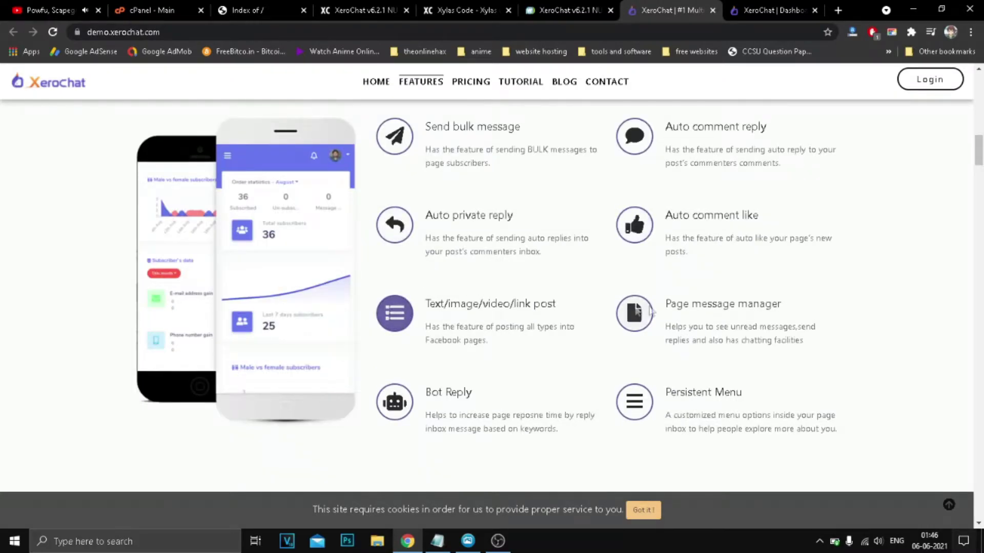
scroll(666, 389, down, 1)
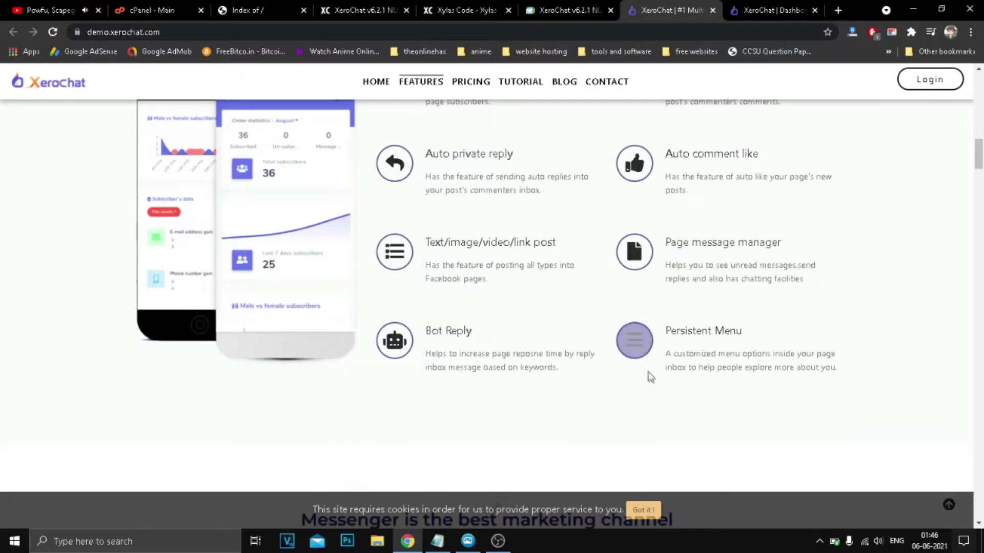
scroll(650, 378, down, 6)
scroll(475, 279, down, 3)
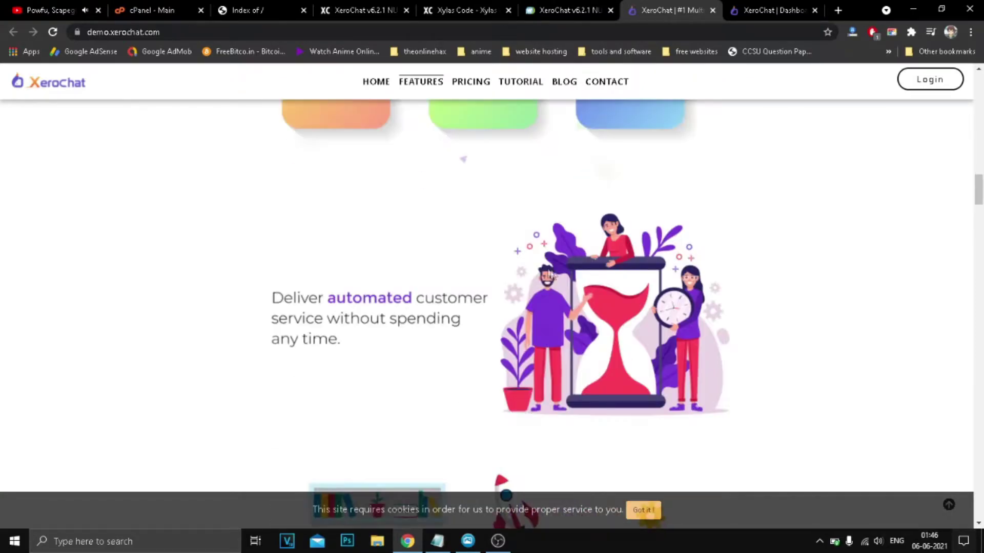
drag(981, 194, 981, 241)
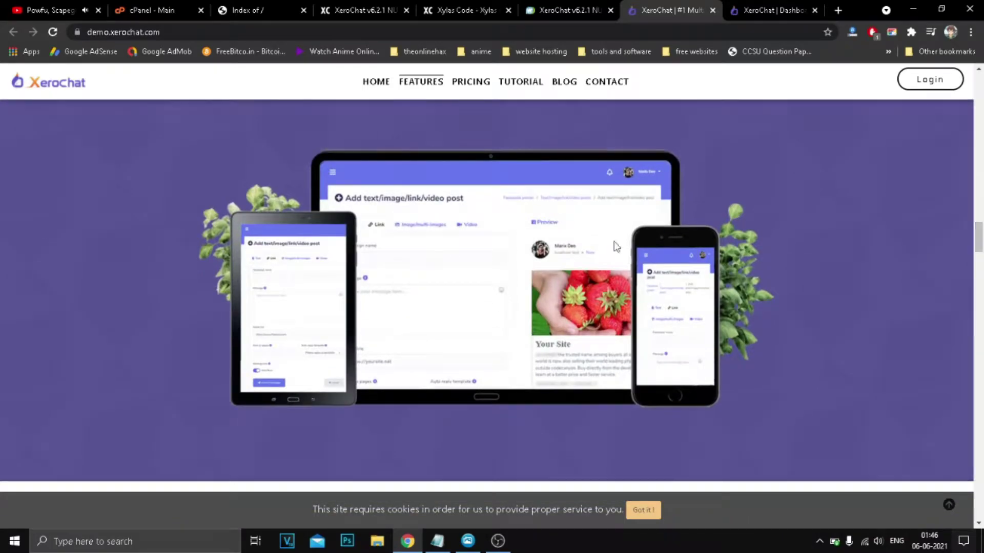
drag(981, 235, 980, 402)
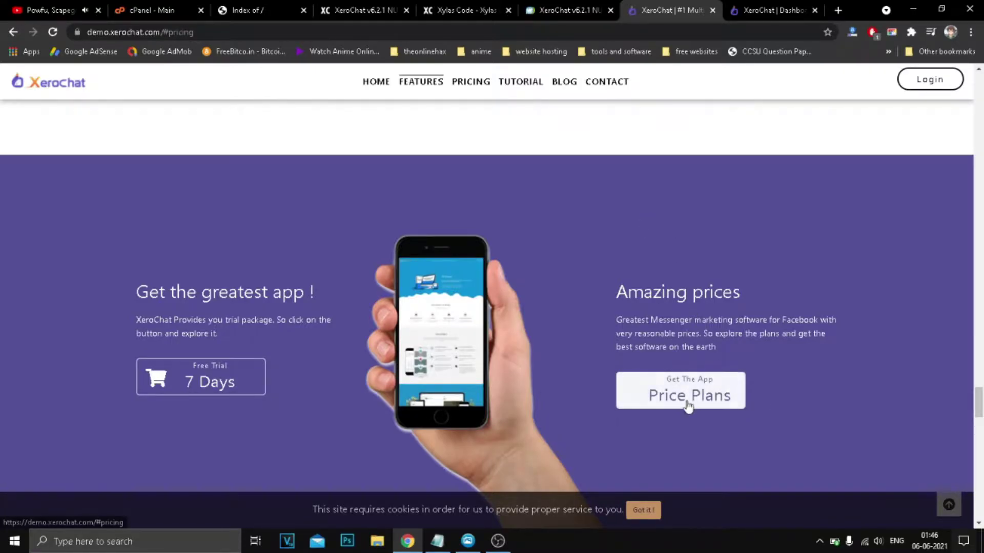
Look over the 7-day free trial sign-up form, then switch to the XeroChat admin dashboard tab.
click(224, 372)
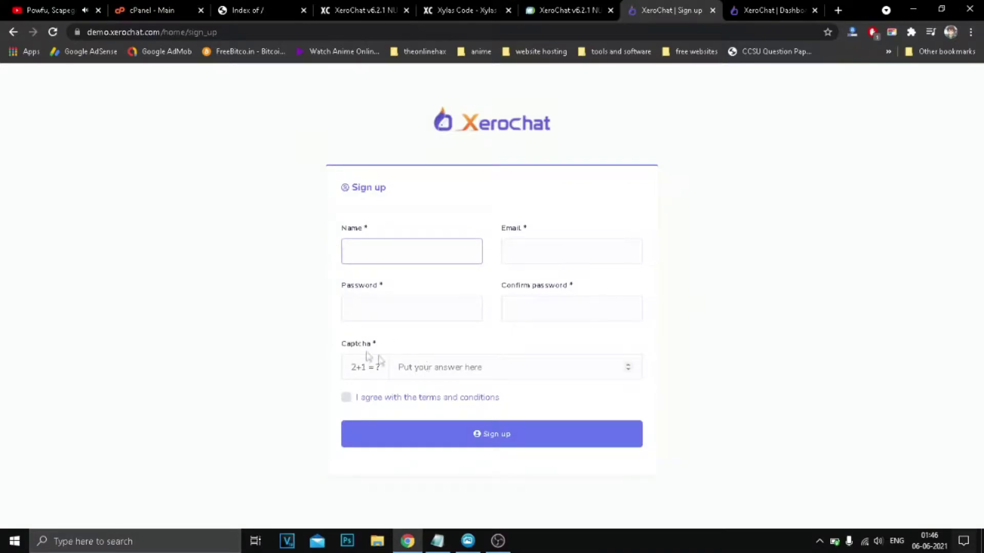
click(438, 372)
key(Escape)
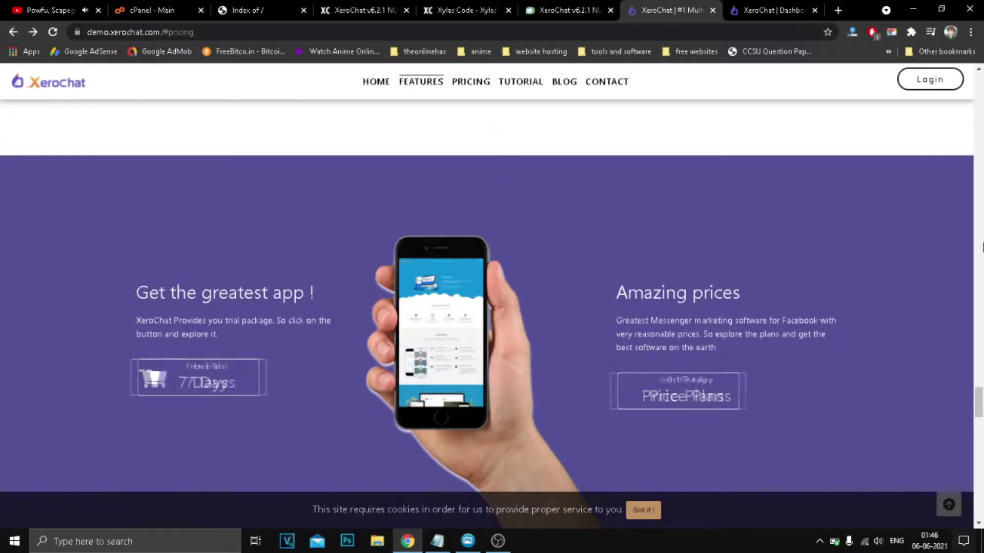
drag(979, 403, 791, 5)
click(792, 10)
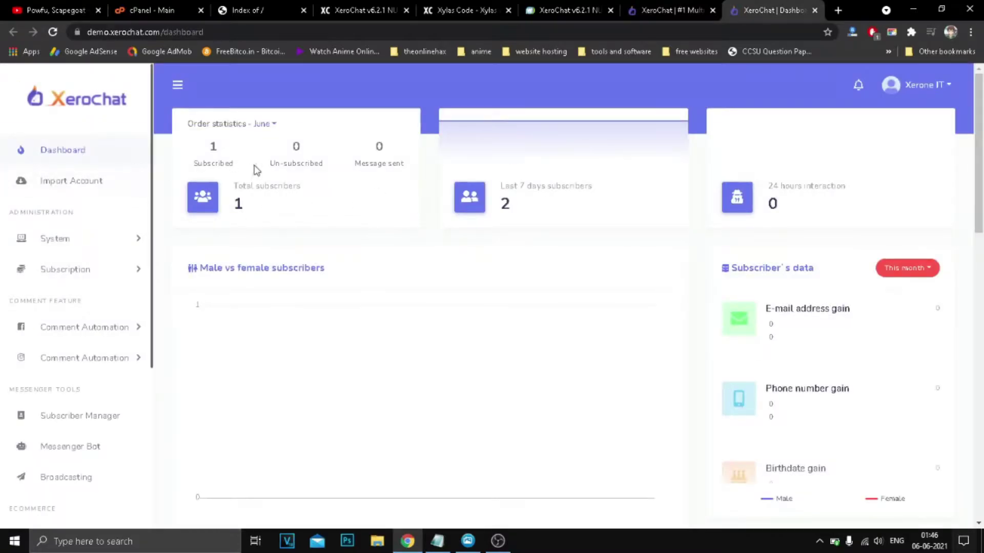
Visit Import Account, then expand the System and Subscription menus in the sidebar.
click(65, 184)
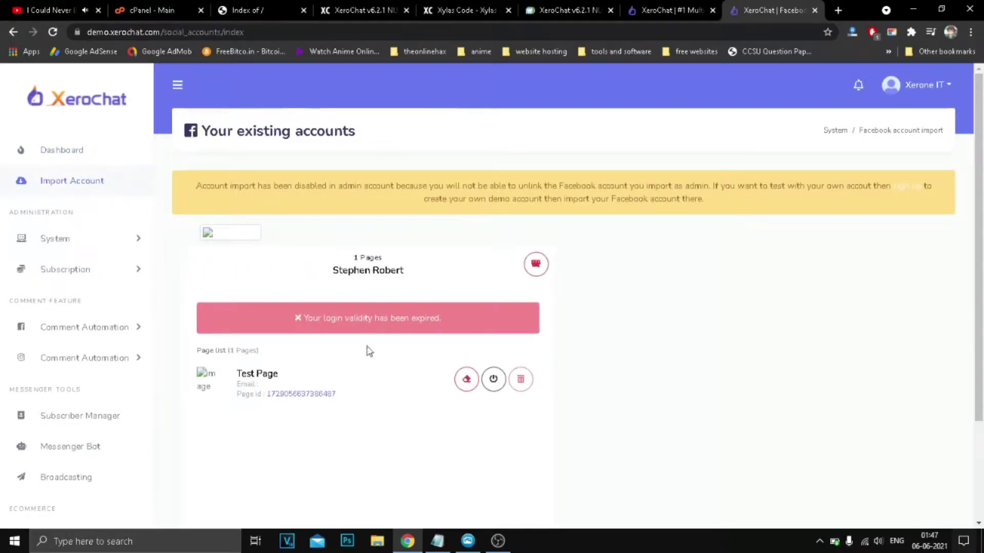
click(86, 239)
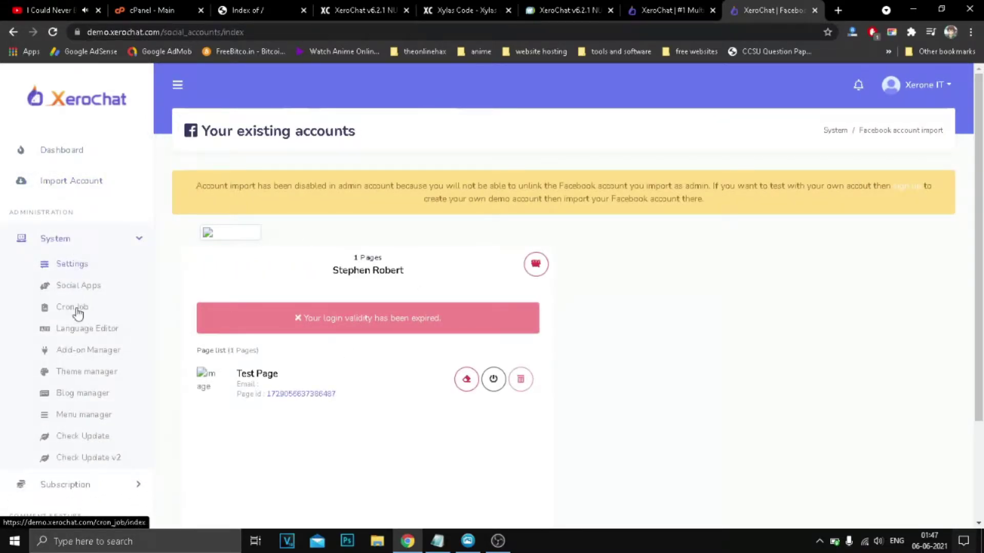
scroll(90, 365, down, 3)
click(80, 338)
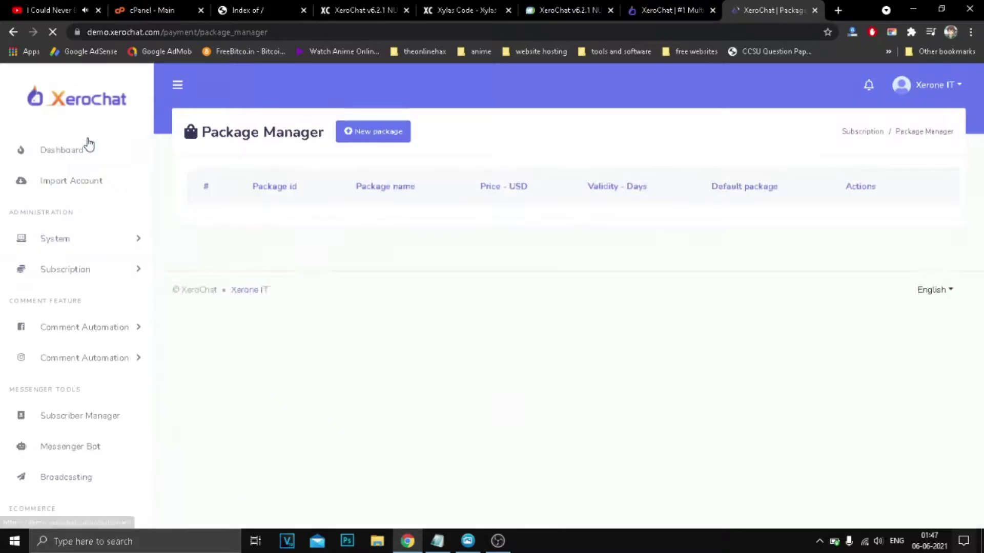
Open the New package form and scroll through its list of modules.
click(379, 138)
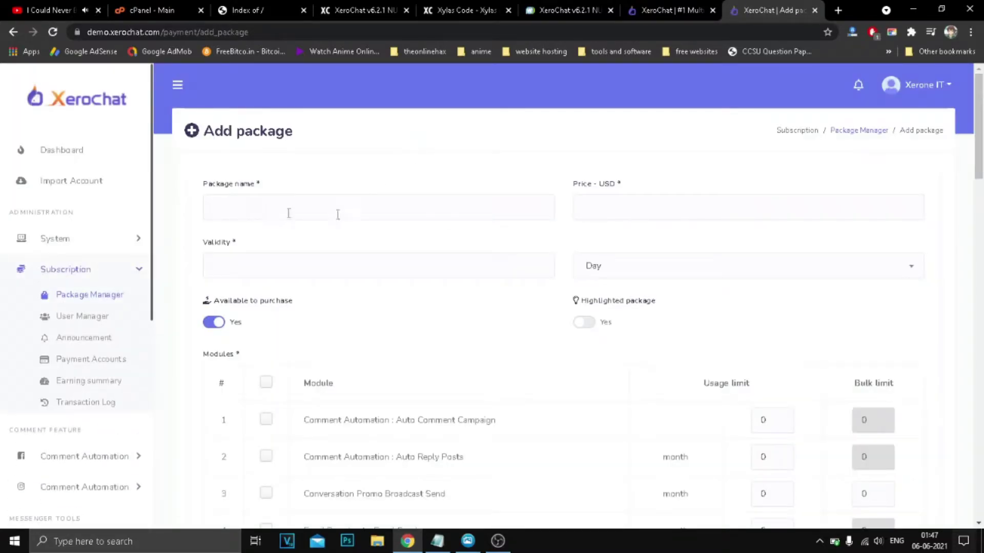
scroll(608, 281, down, 2)
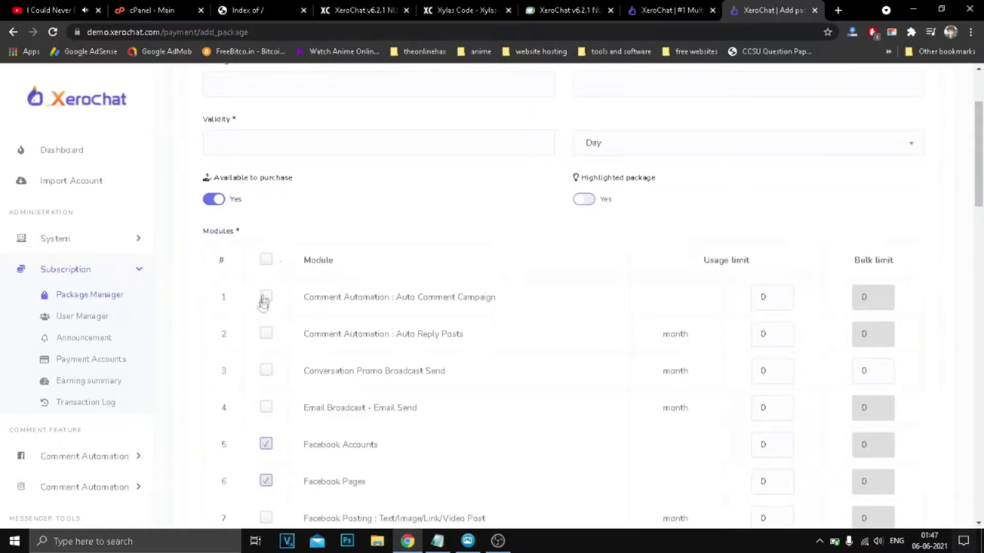
scroll(481, 342, down, 2)
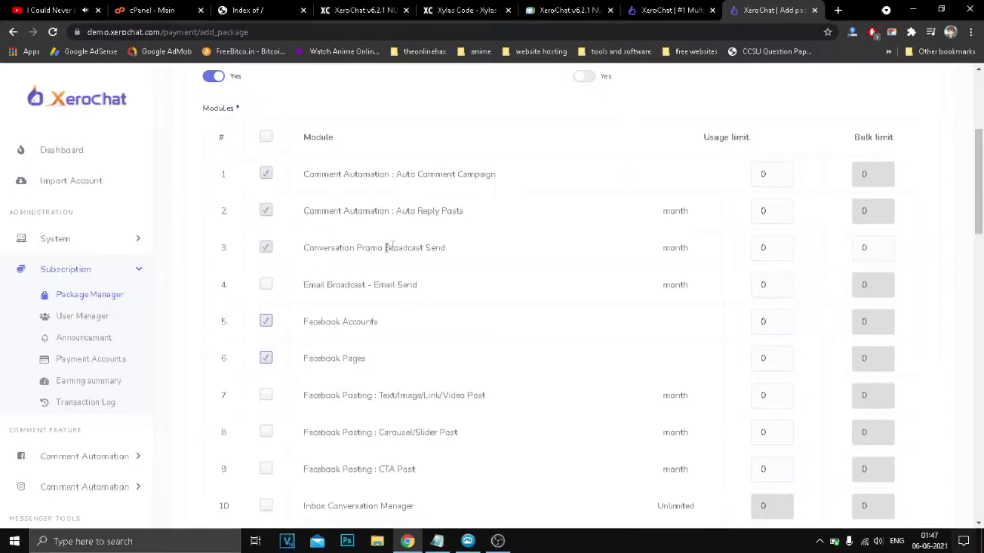
drag(399, 211, 464, 212)
drag(396, 175, 496, 174)
click(271, 190)
scroll(450, 268, down, 15)
drag(981, 373, 981, 458)
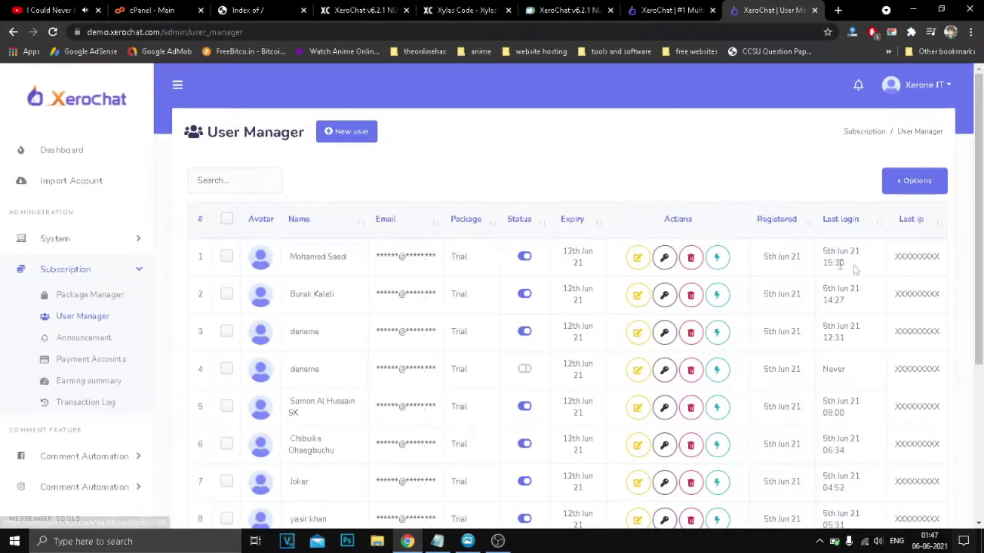
Check the first user's Activity, then close the feature-disabled notice tab.
scroll(980, 350, down, 4)
scroll(979, 350, up, 2)
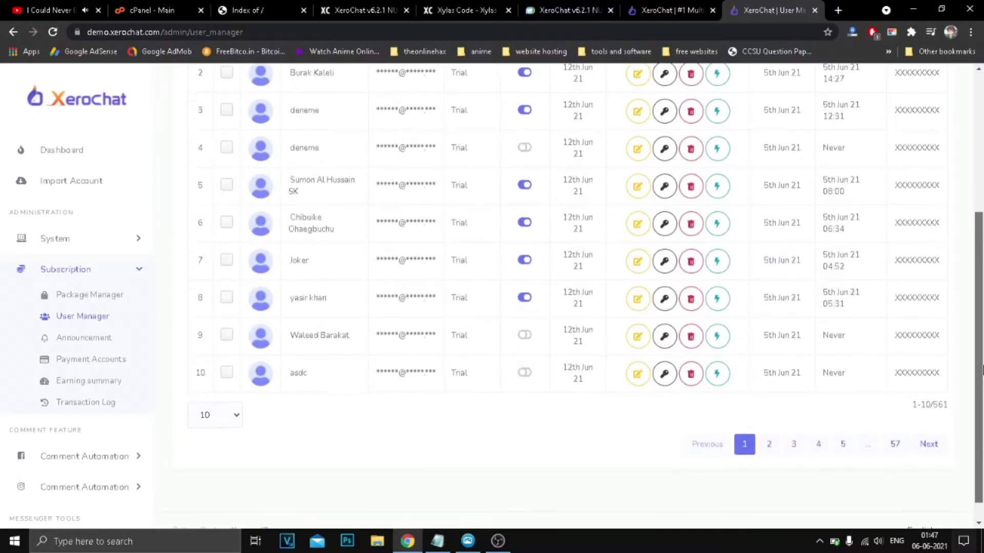
click(718, 177)
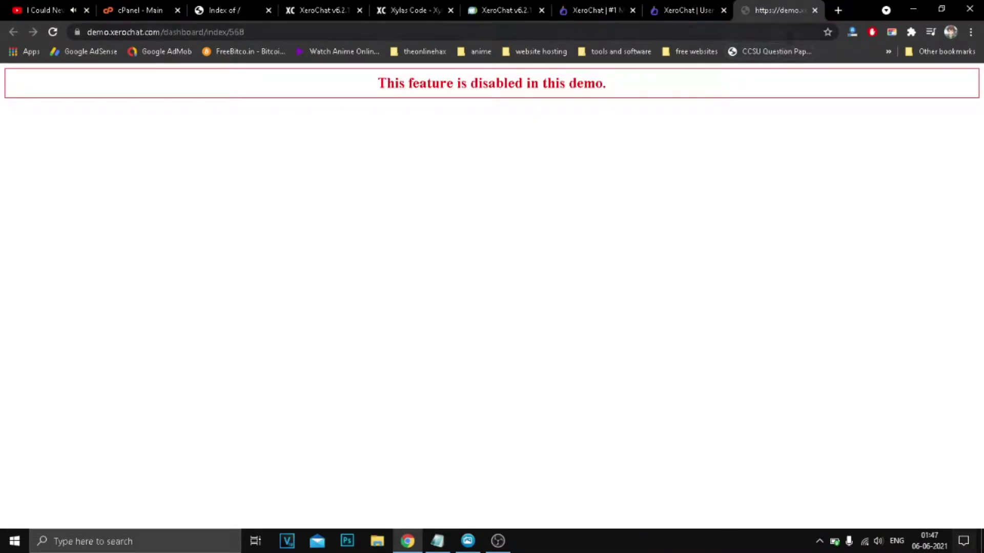
click(815, 10)
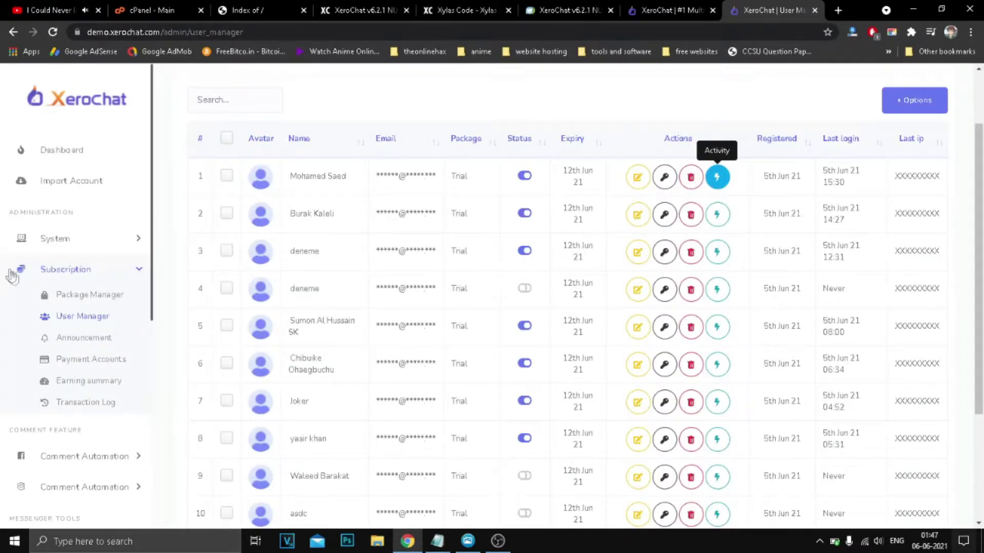
Review Payment Accounts, leaving the currency on USD, then go to the Earning summary.
click(95, 360)
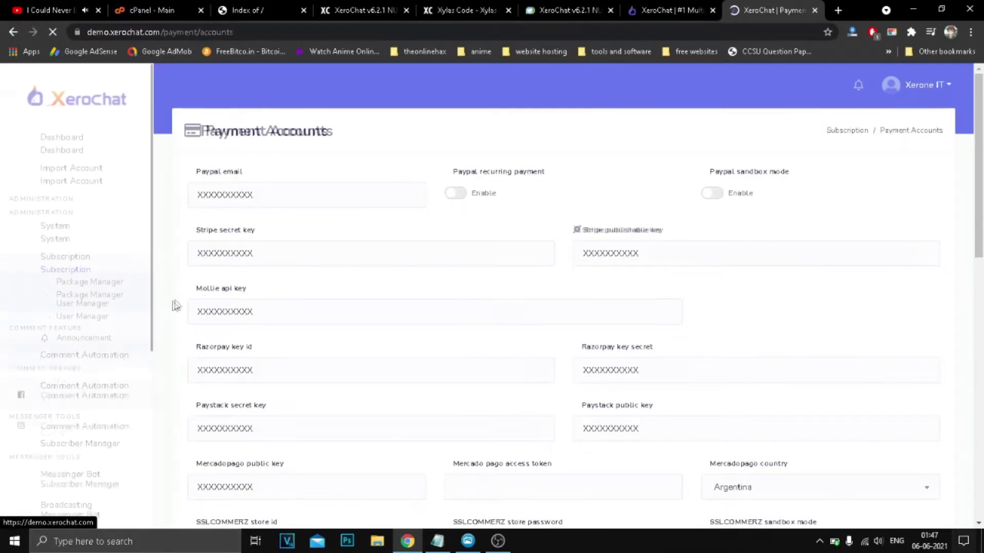
triple_click(280, 129)
click(226, 184)
drag(979, 200, 982, 367)
scroll(491, 342, down, 3)
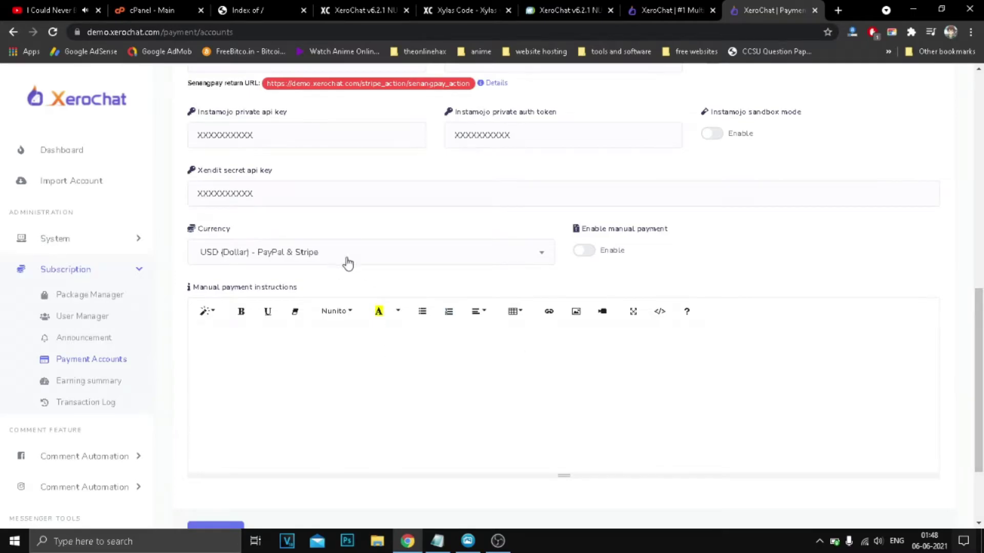
click(348, 263)
click(736, 262)
scroll(207, 351, down, 3)
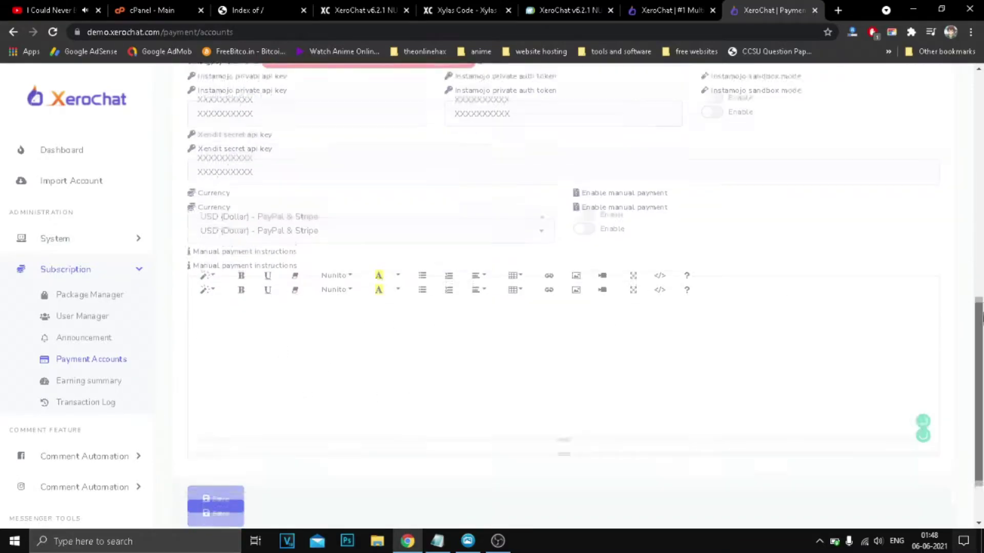
click(77, 385)
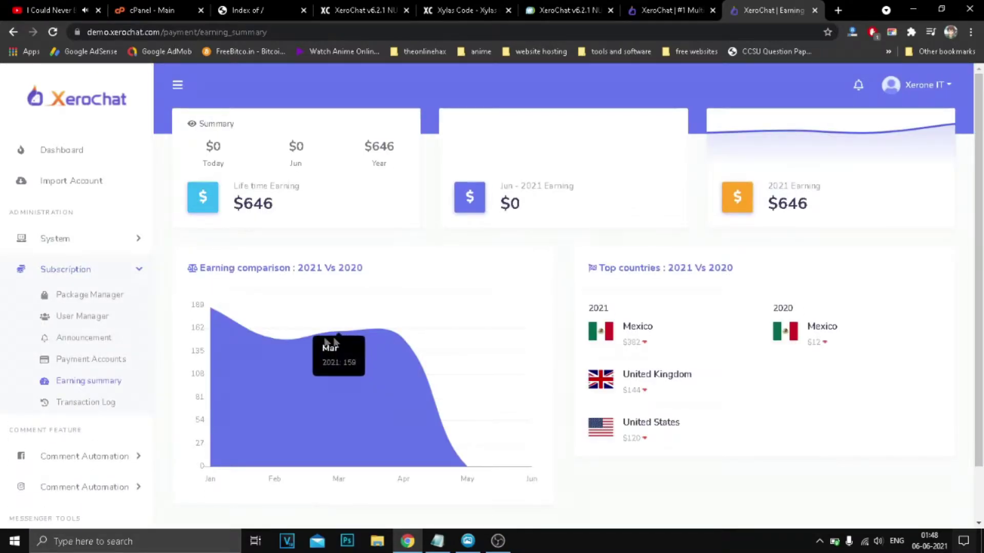
Expand Facebook comment automation and go to the Comment Template manager.
scroll(982, 403, down, 2)
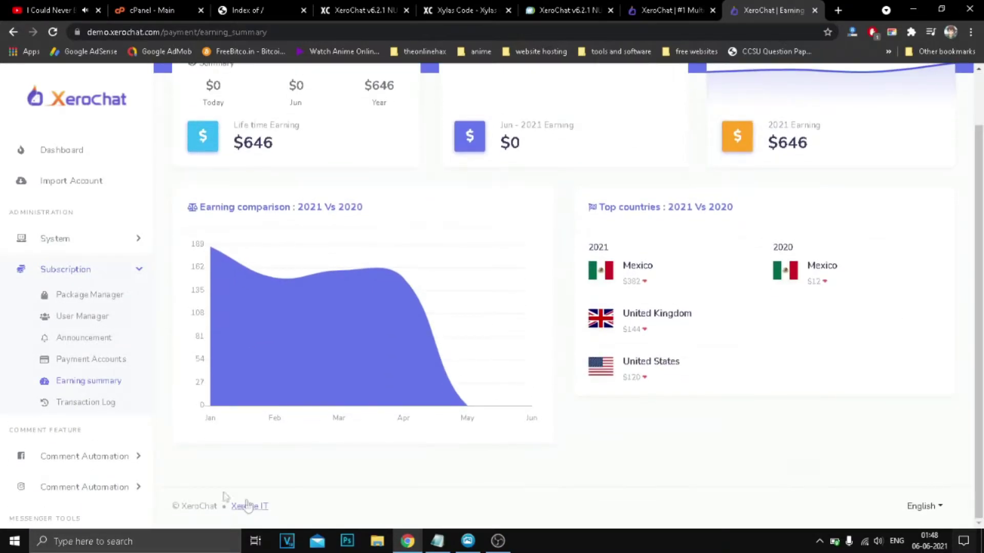
scroll(77, 397, down, 3)
drag(25, 275, 96, 278)
click(3, 275)
click(59, 298)
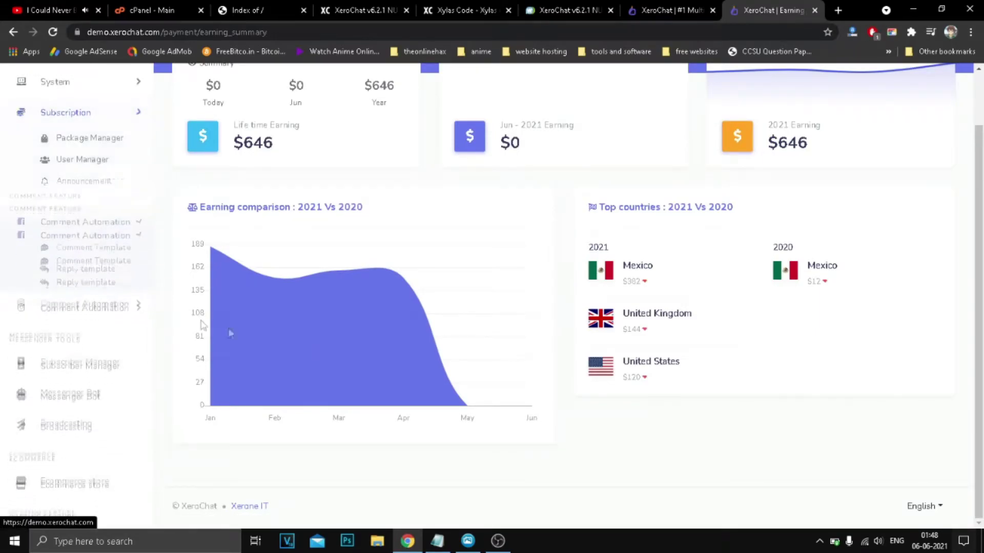
click(64, 194)
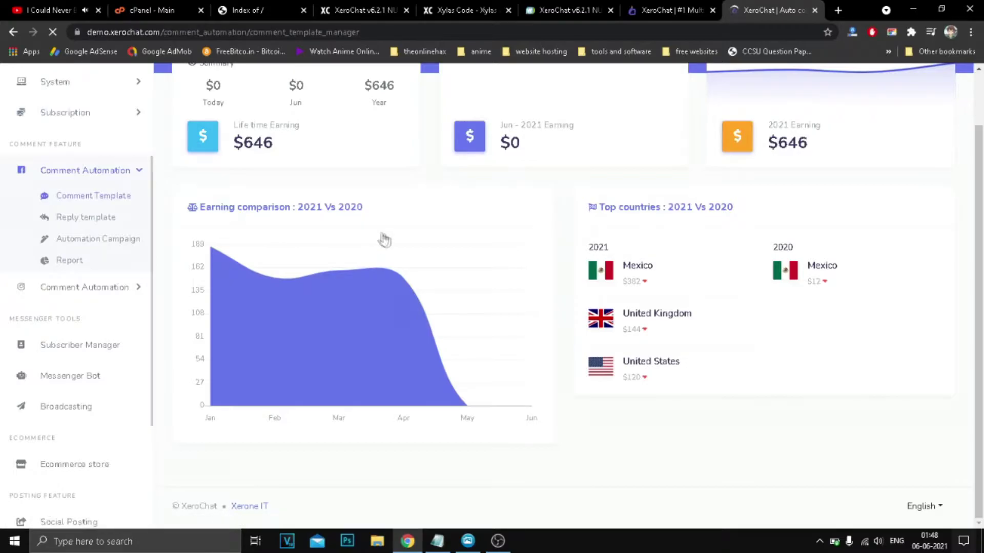
scroll(554, 325, down, 5)
scroll(553, 330, up, 5)
Start a new auto comment template, add a second comment, then cancel without saving.
click(511, 132)
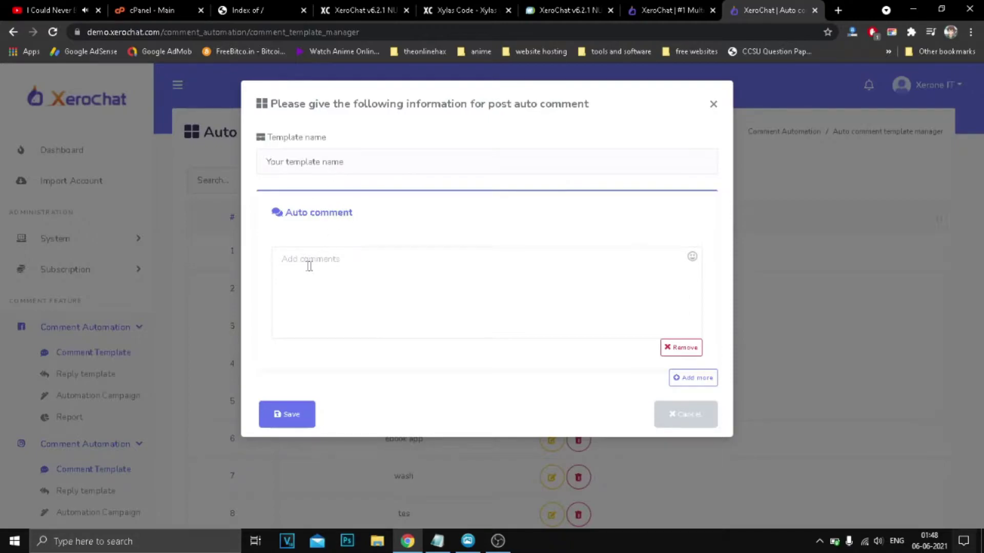
click(691, 381)
scroll(514, 378, down, 2)
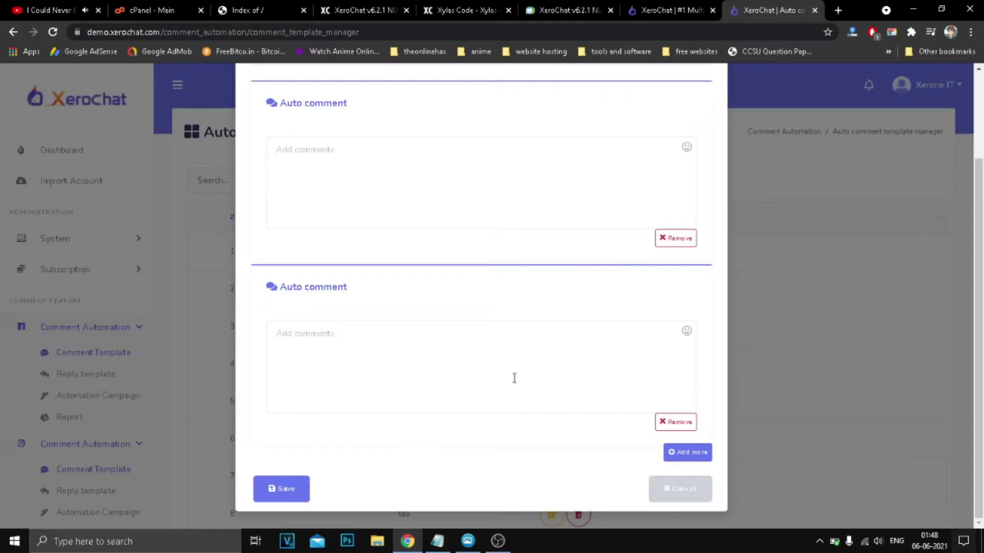
click(666, 490)
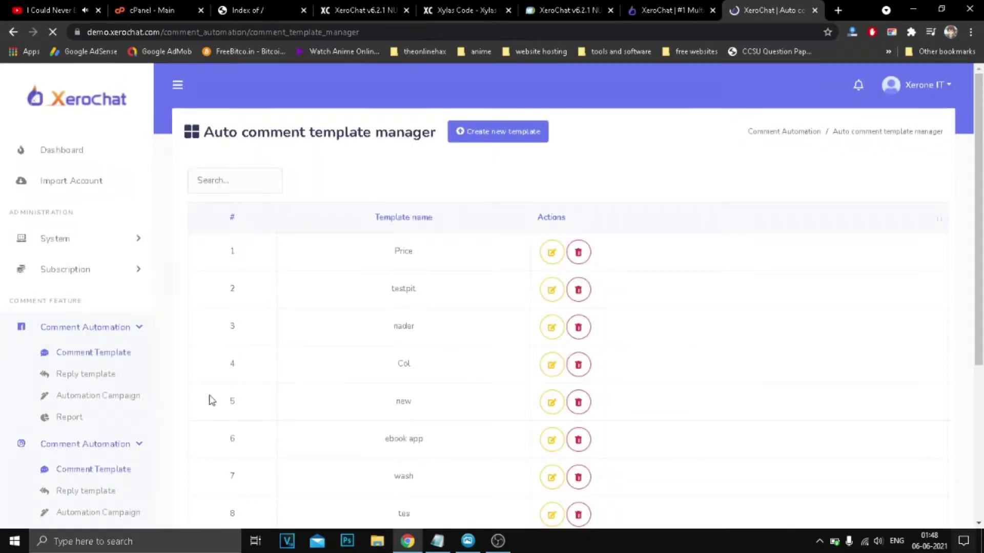
scroll(87, 382, down, 1)
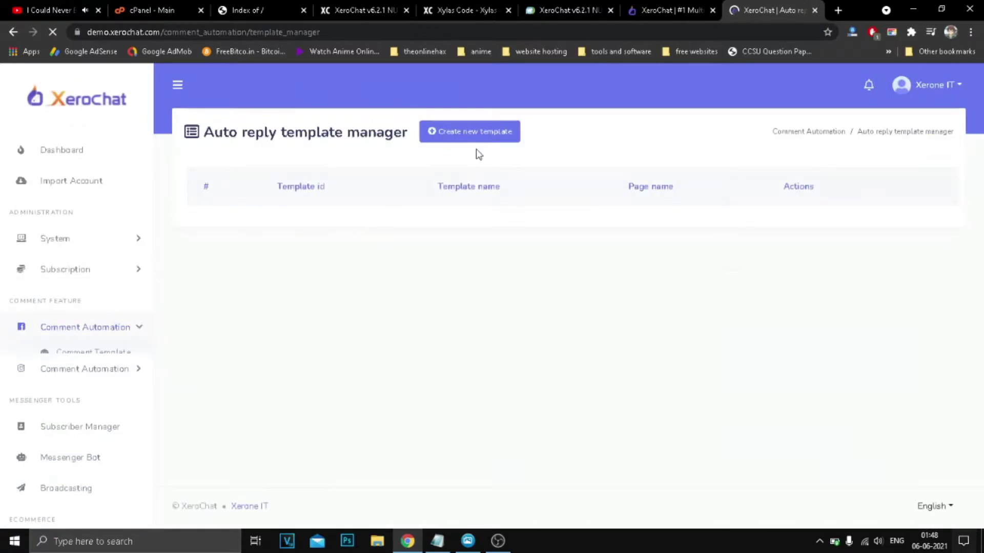
Preview the new auto reply template form and its page list, then cancel it.
click(490, 141)
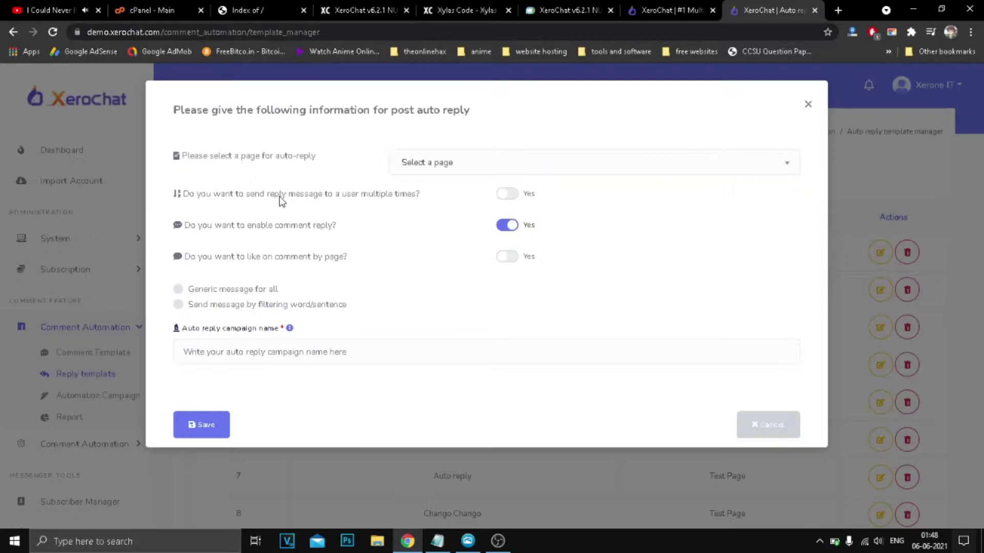
click(389, 213)
drag(198, 257, 309, 257)
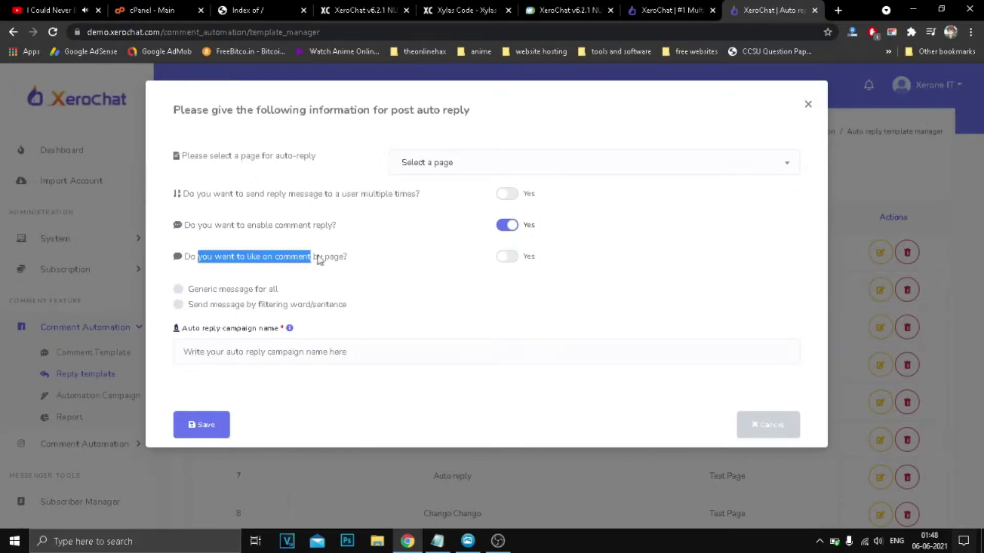
click(469, 169)
click(330, 192)
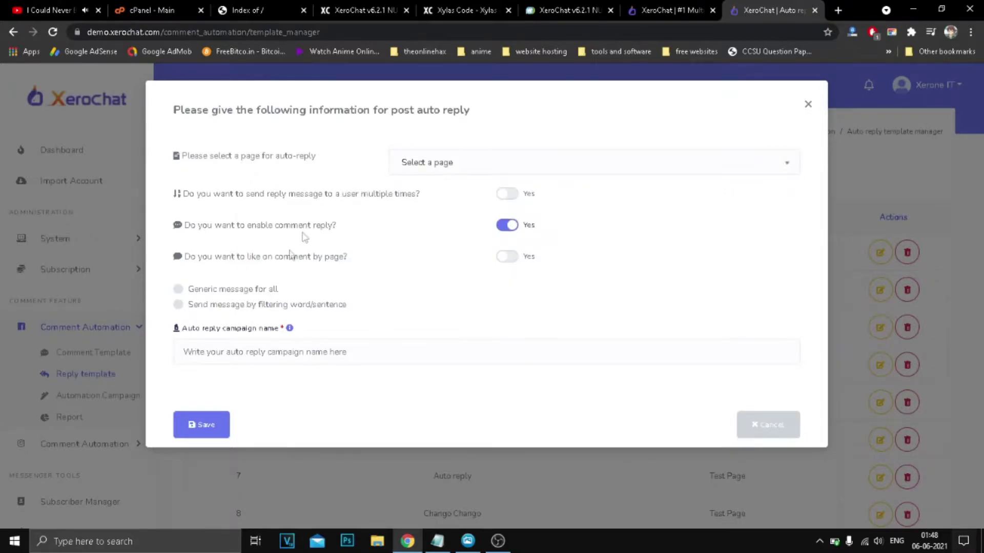
click(765, 418)
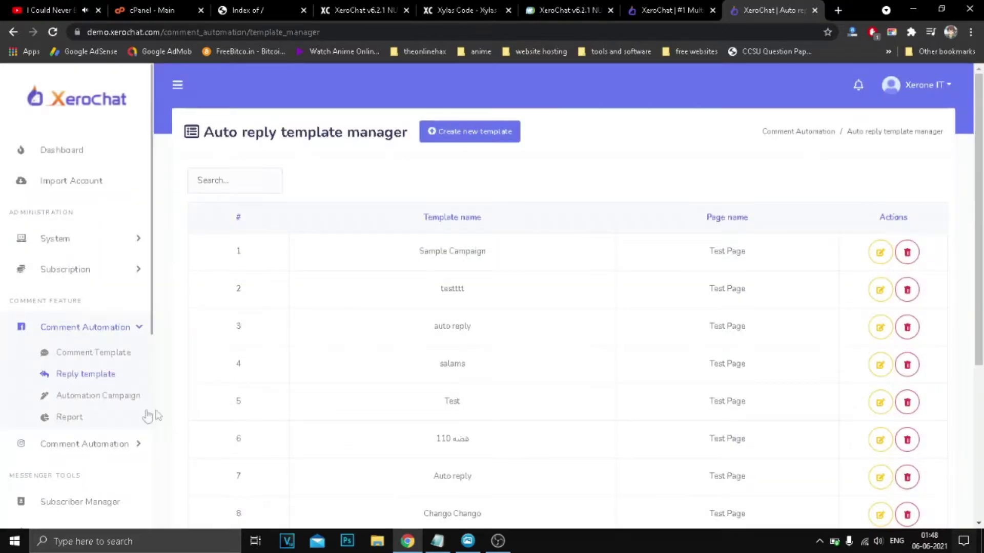
Load Test Page in the comment Automation Campaign page, glancing at the Instagram options.
click(80, 397)
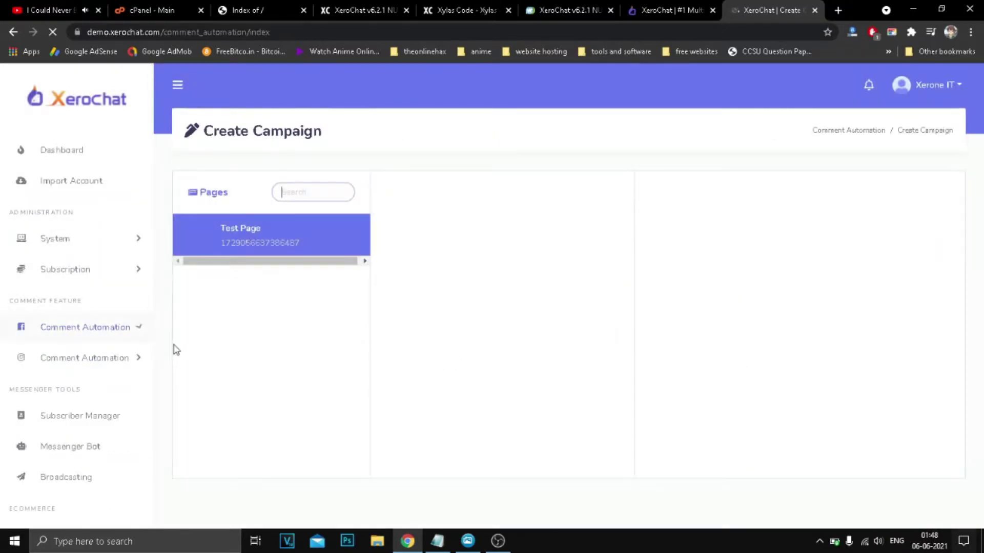
click(269, 234)
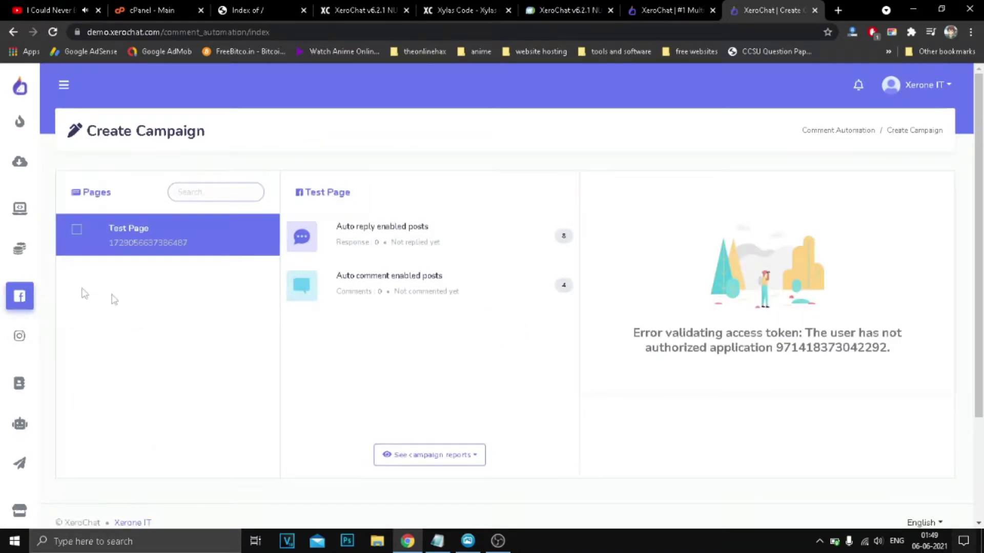
click(20, 337)
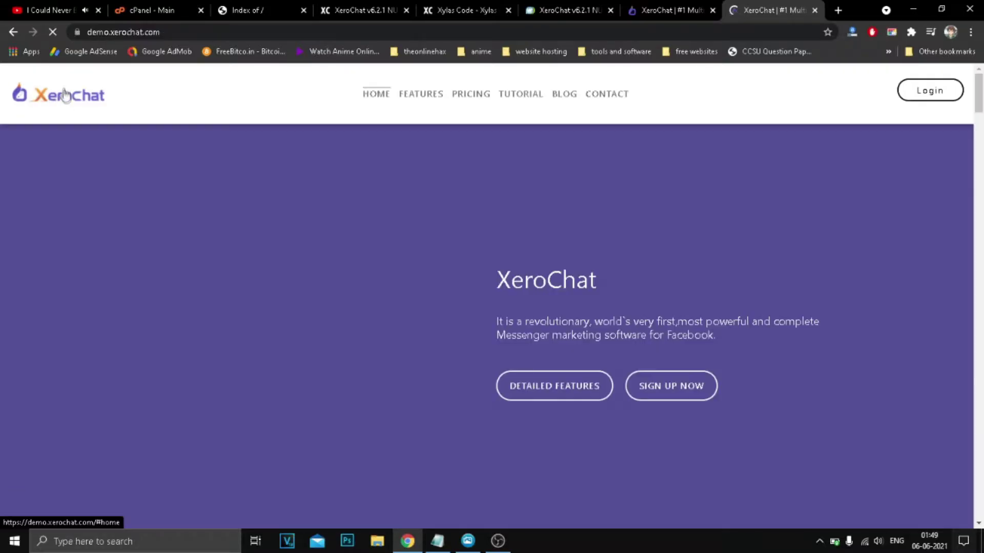
click(13, 32)
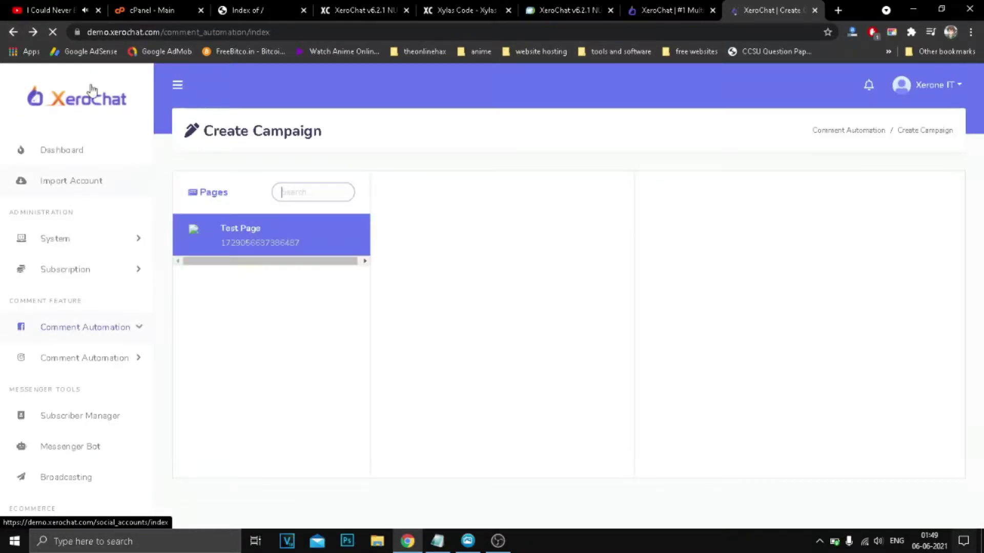
click(97, 322)
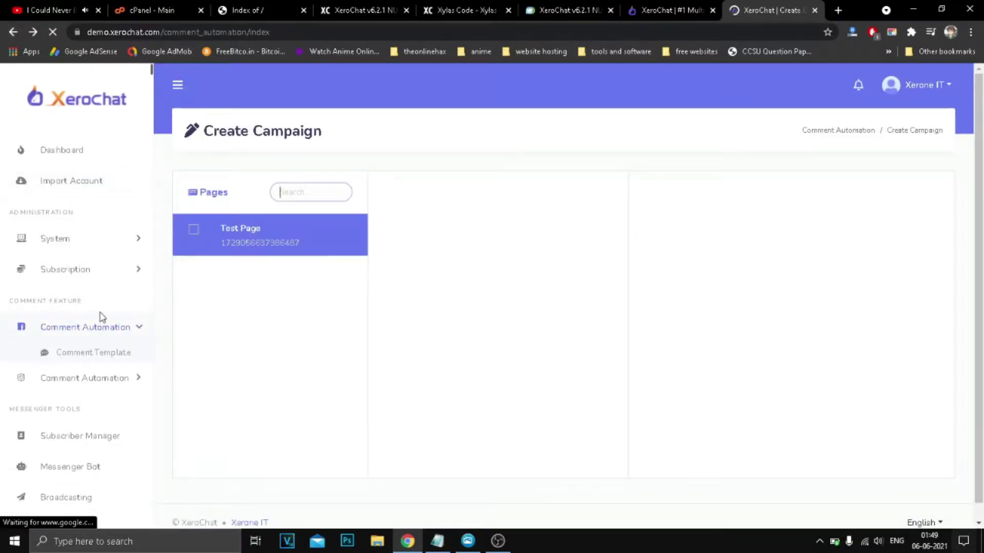
scroll(93, 344, down, 3)
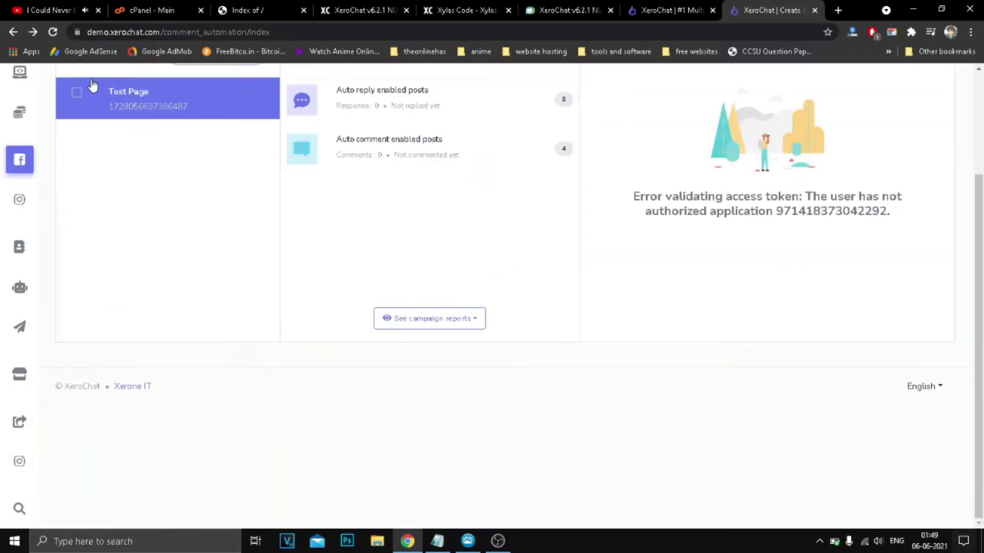
scroll(82, 96, up, 3)
mouse_move(66, 147)
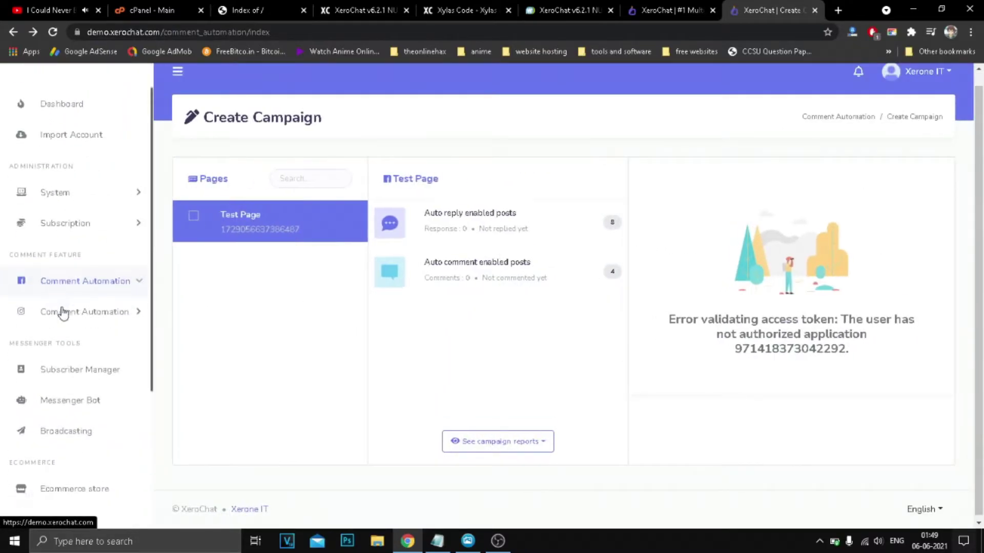
scroll(62, 314, down, 3)
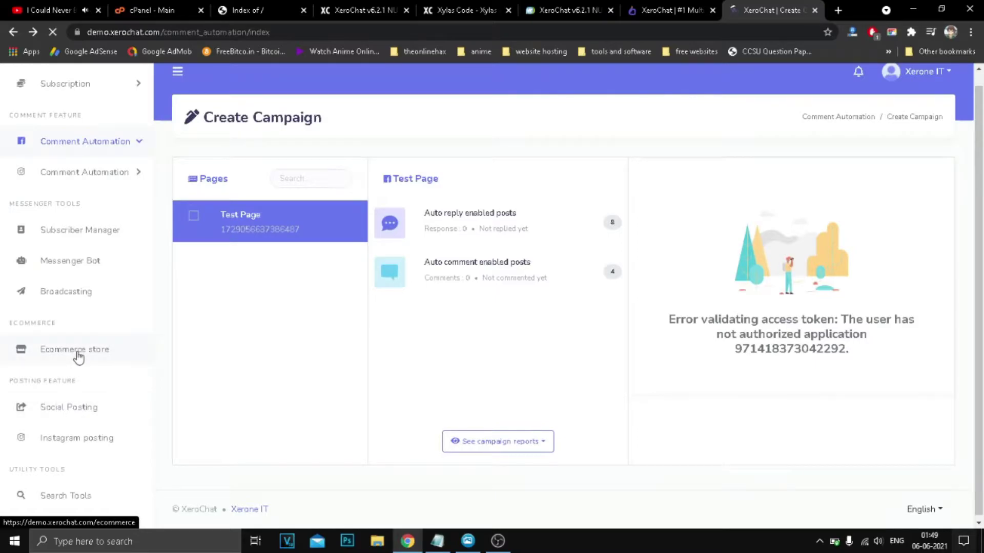
Review the Ecommerce store dashboard's 6 orders, $280.00 earnings and charts, then expand the sidebar labels.
click(78, 357)
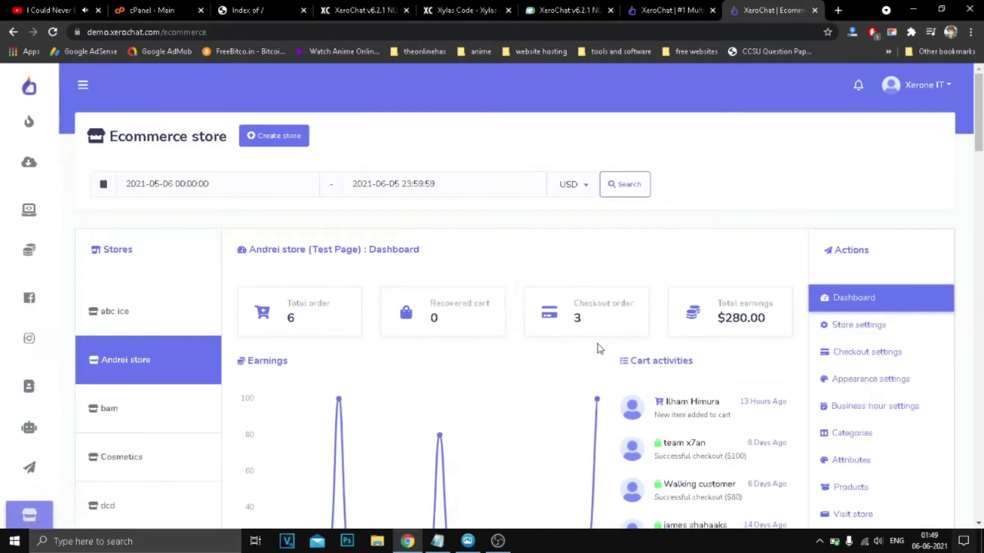
scroll(589, 325, down, 3)
scroll(533, 326, down, 7)
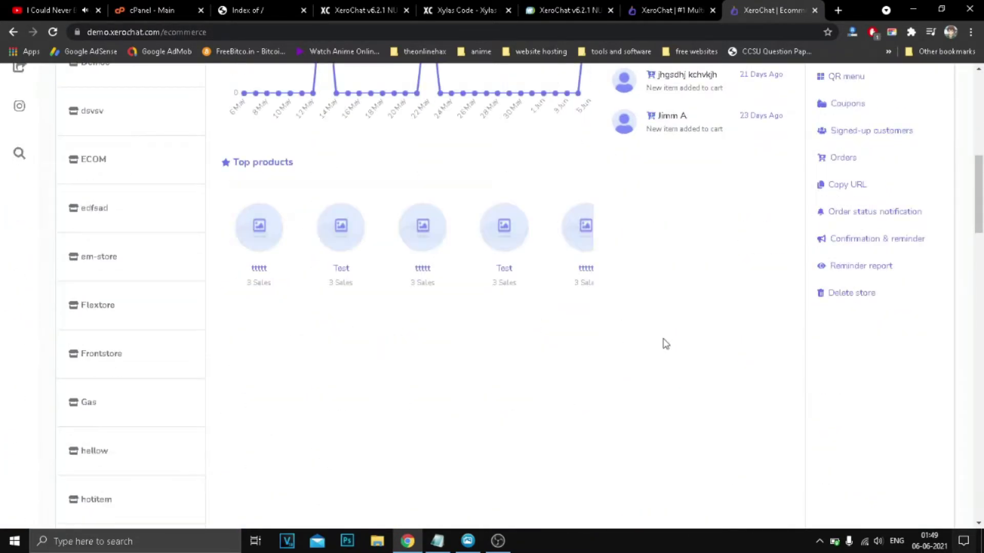
scroll(629, 343, up, 5)
scroll(545, 321, up, 3)
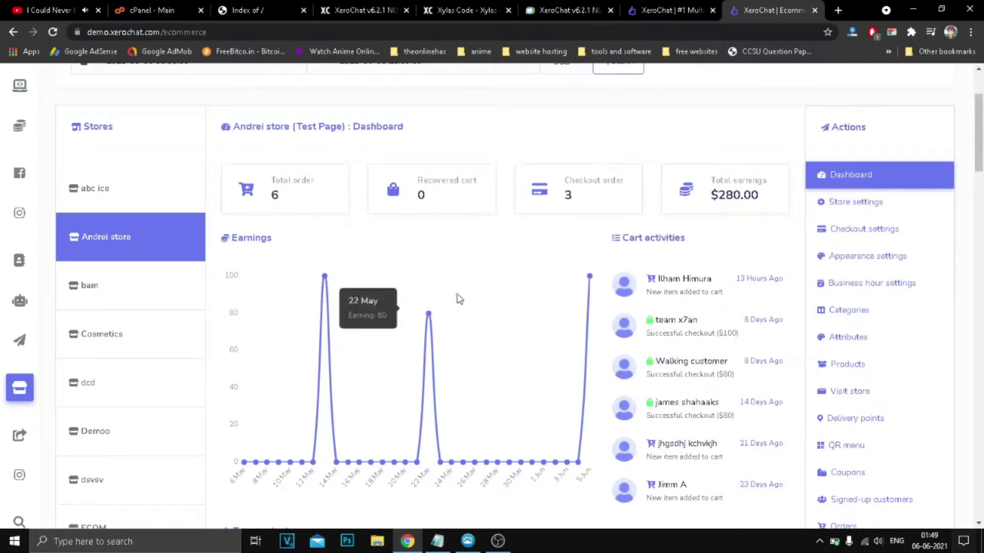
mouse_move(642, 324)
mouse_move(588, 276)
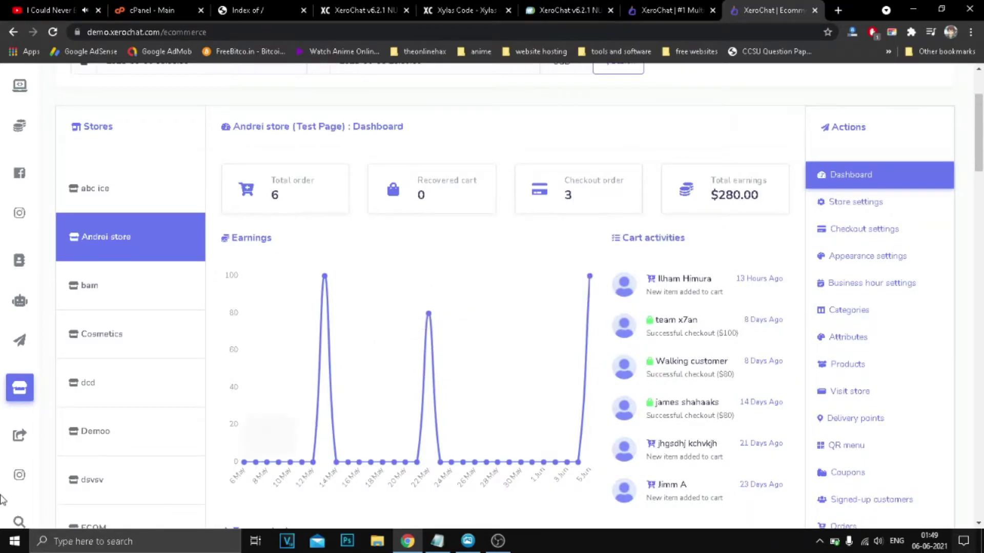
scroll(21, 434, down, 2)
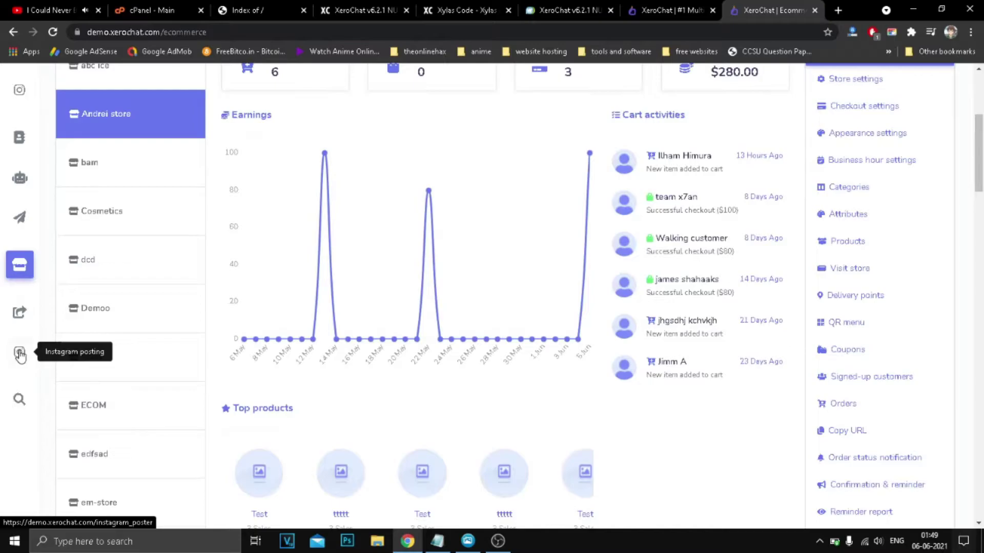
scroll(21, 179, up, 1)
scroll(22, 182, up, 3)
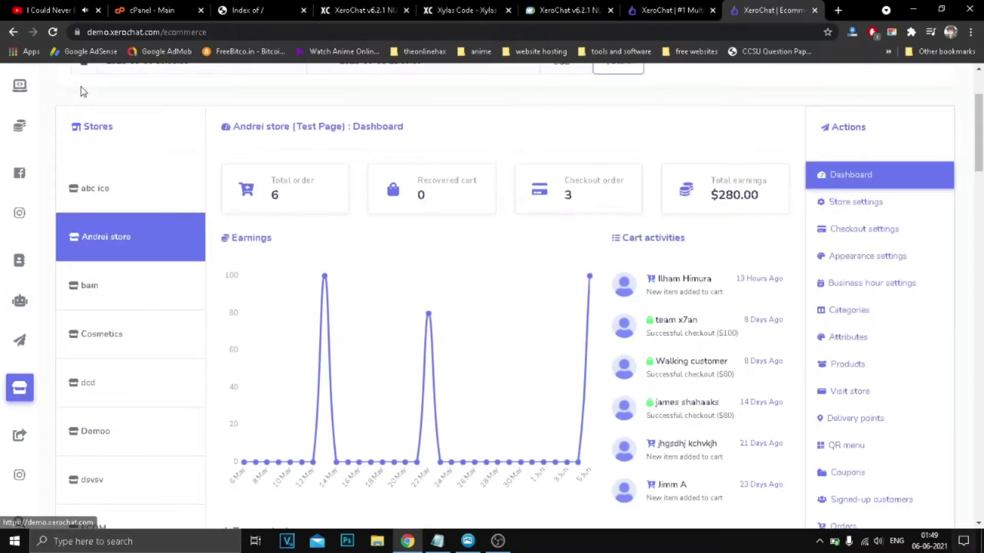
click(64, 88)
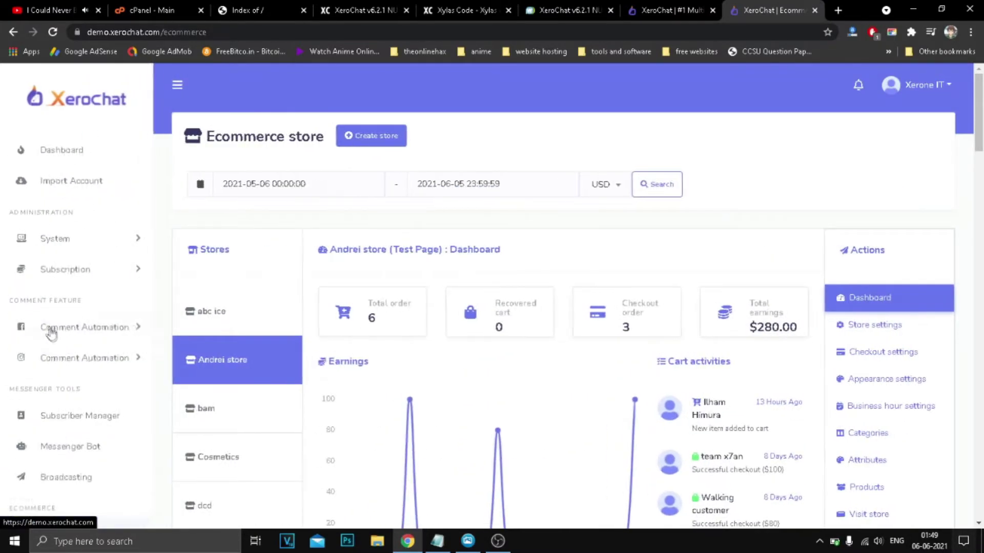
scroll(52, 333, down, 3)
Visit the Instagram posting page and then the Search Tools page.
click(77, 429)
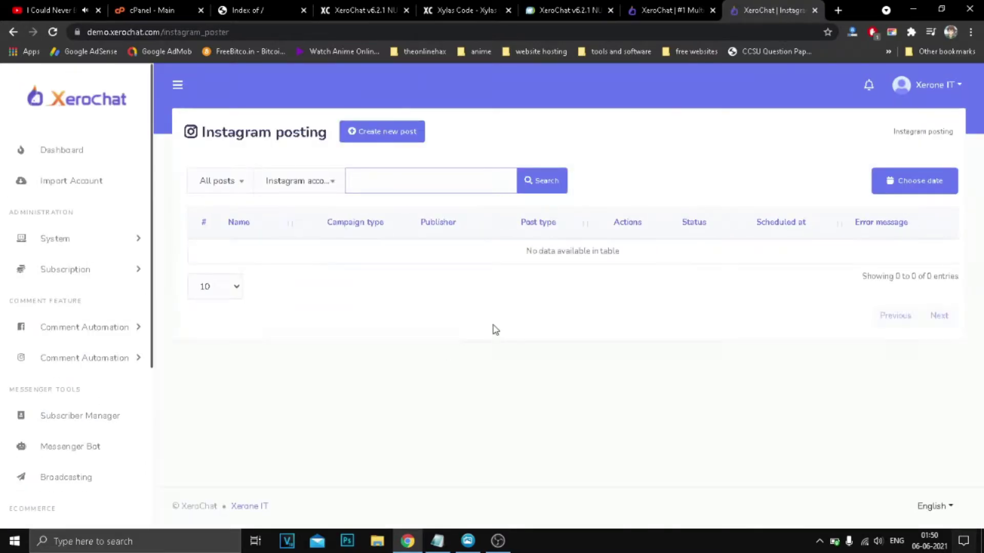
scroll(77, 414, down, 5)
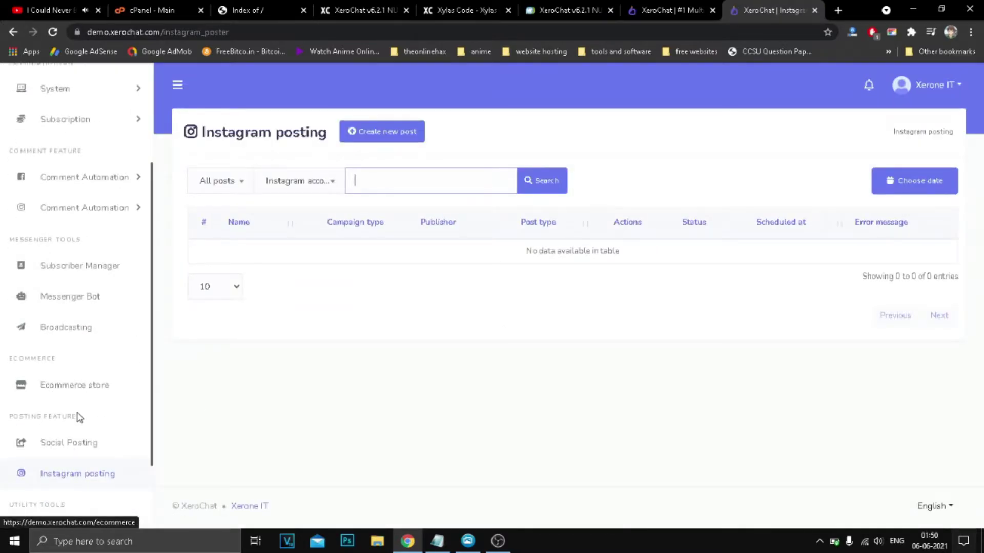
click(74, 447)
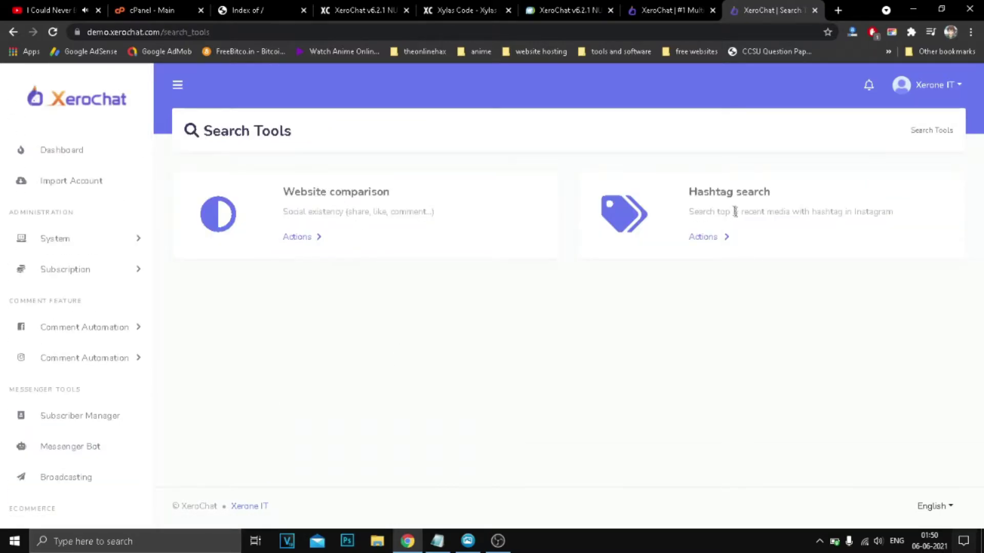
Return to the Xylas Code XeroChat v6.2.1 article tab and select its title.
click(654, 7)
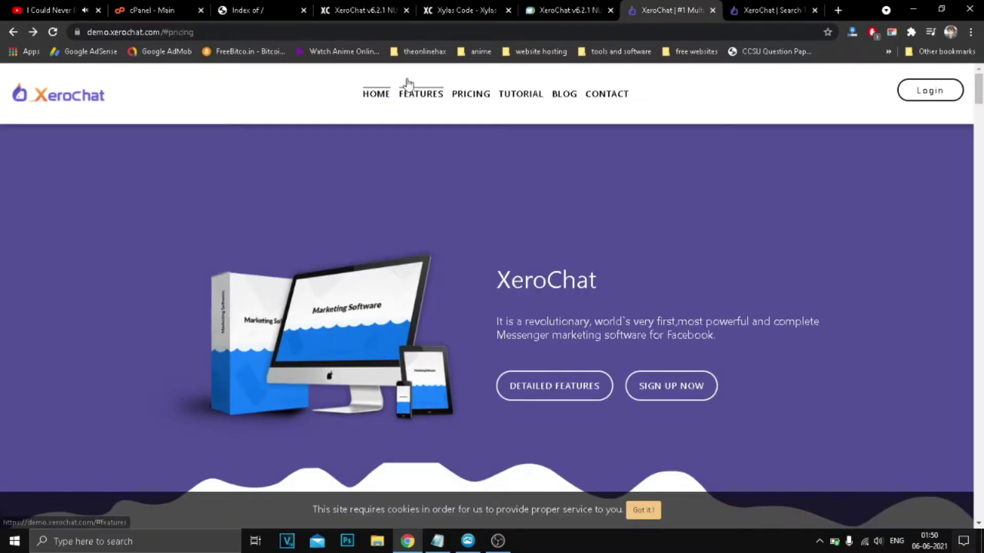
click(360, 8)
mouse_move(380, 139)
drag(146, 209, 531, 233)
Scroll to the article's download section and follow DOWNLOAD FILE to xerochat-6.2.1.zip on Google Drive.
click(437, 262)
scroll(430, 260, down, 3)
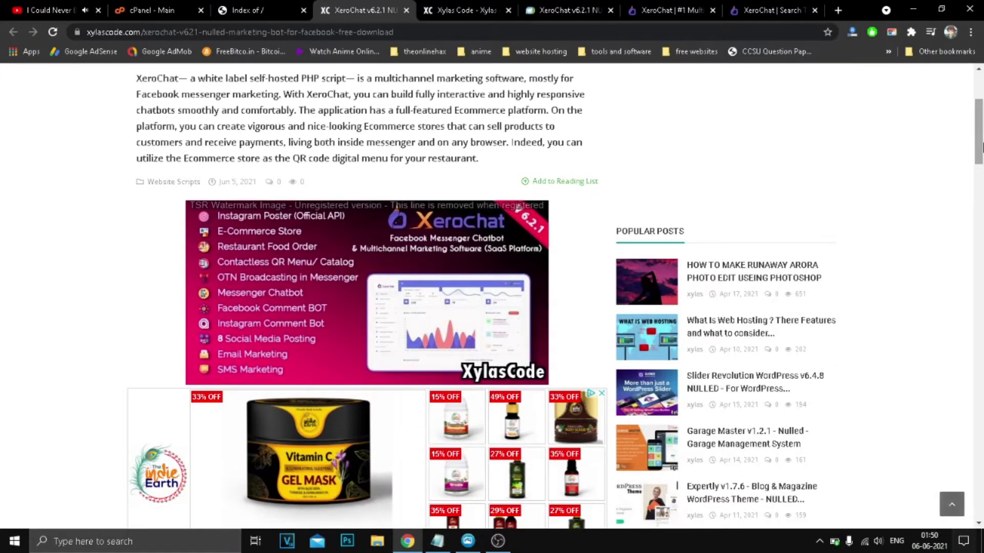
scroll(589, 306, down, 20)
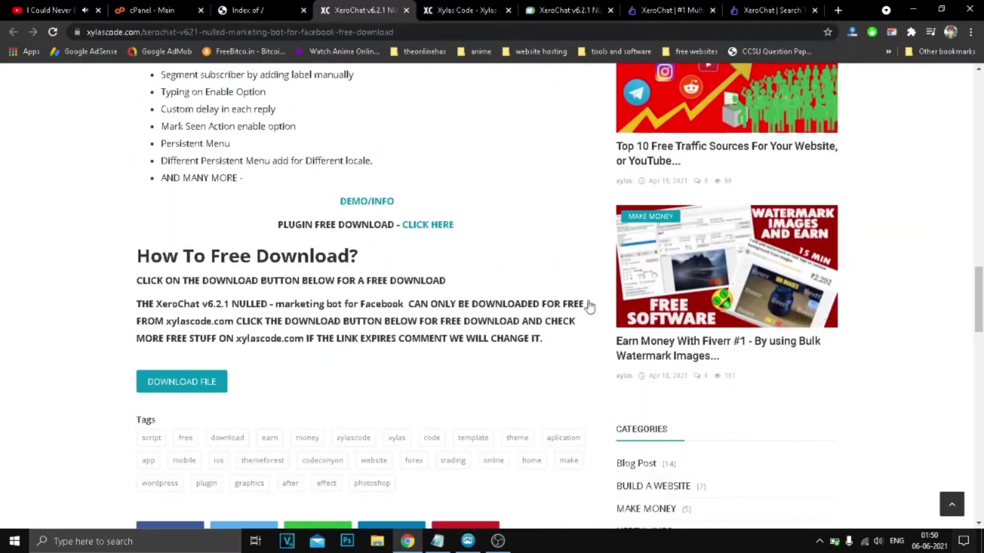
drag(281, 224, 392, 231)
click(392, 230)
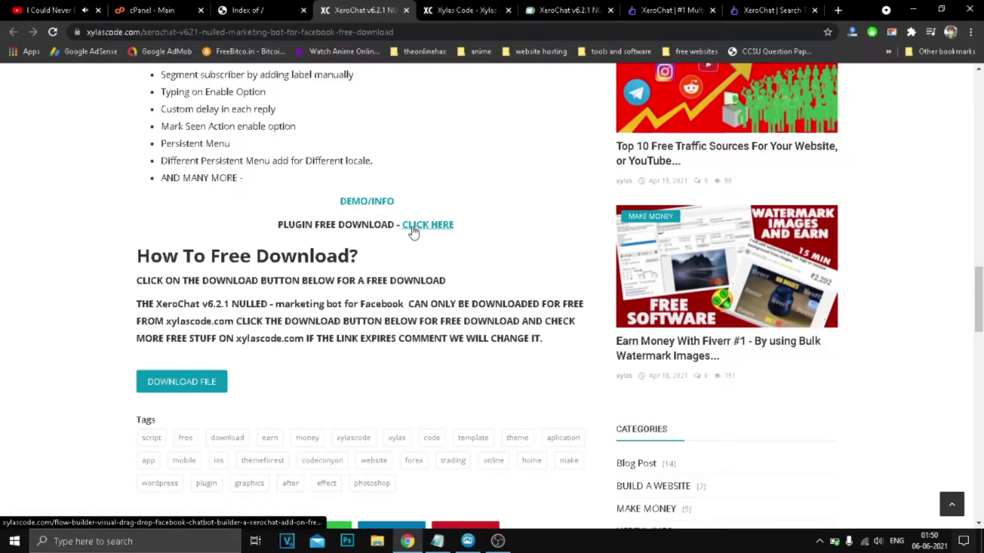
click(182, 385)
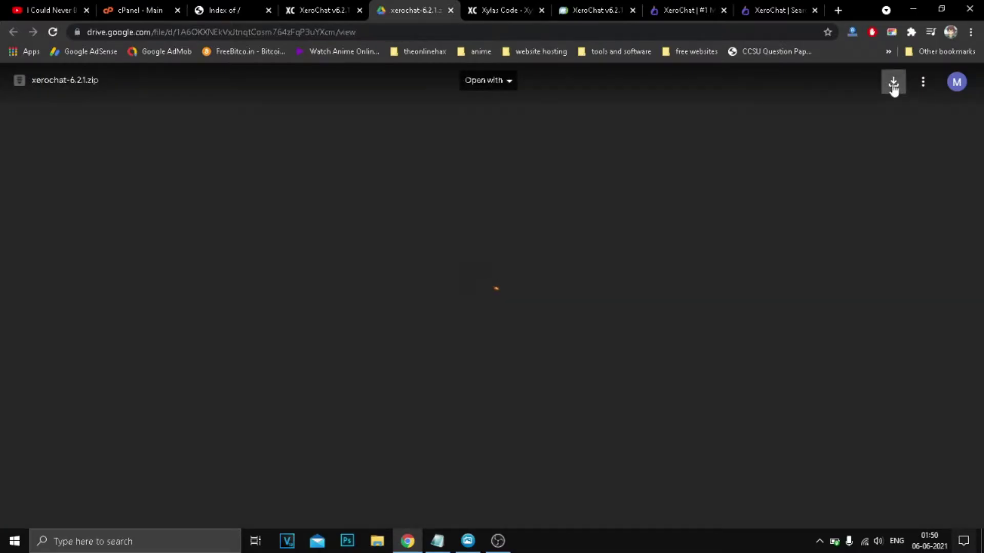
Close the Drive page, open xerochat-6.2.1.zip in WinRAR, review its folders, and close WinRAR.
click(450, 10)
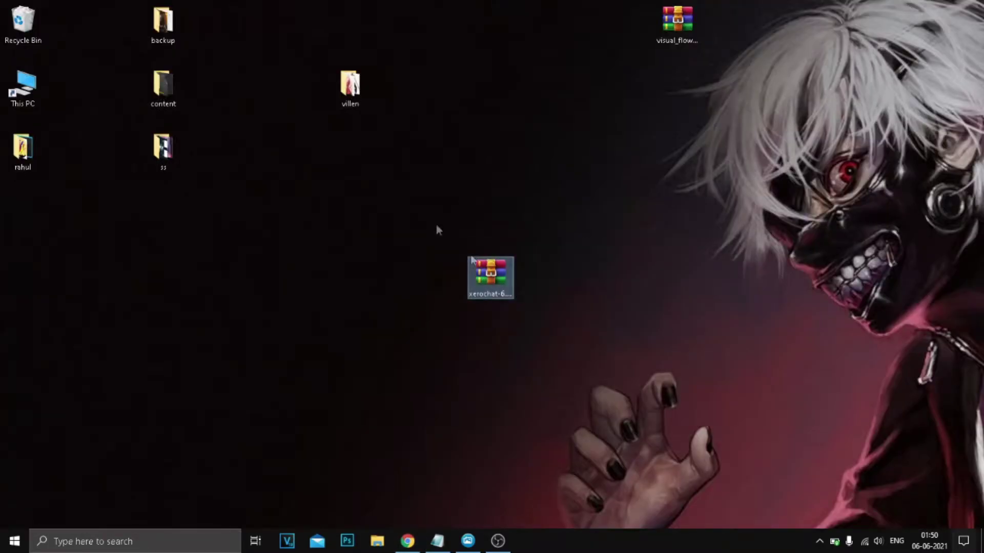
double_click(503, 277)
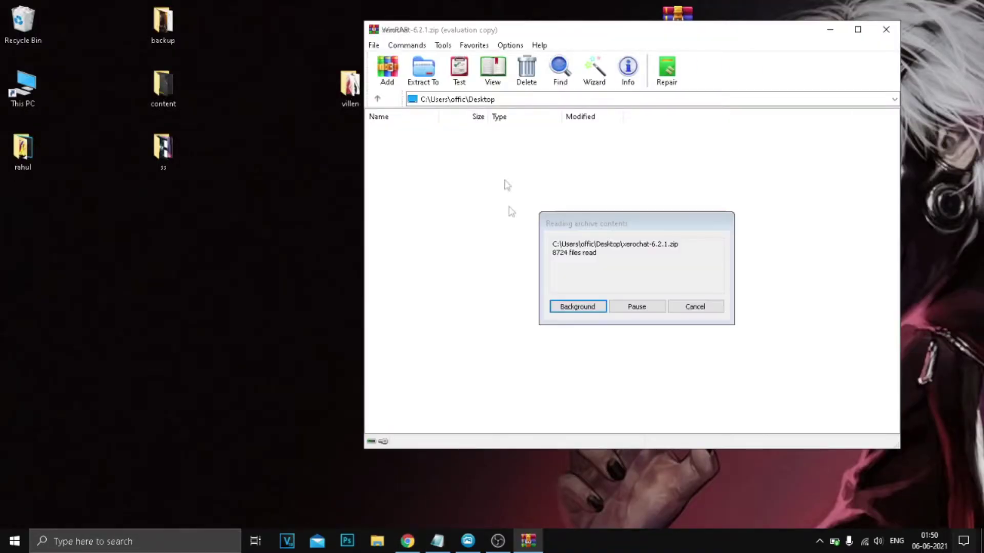
drag(453, 329, 546, 157)
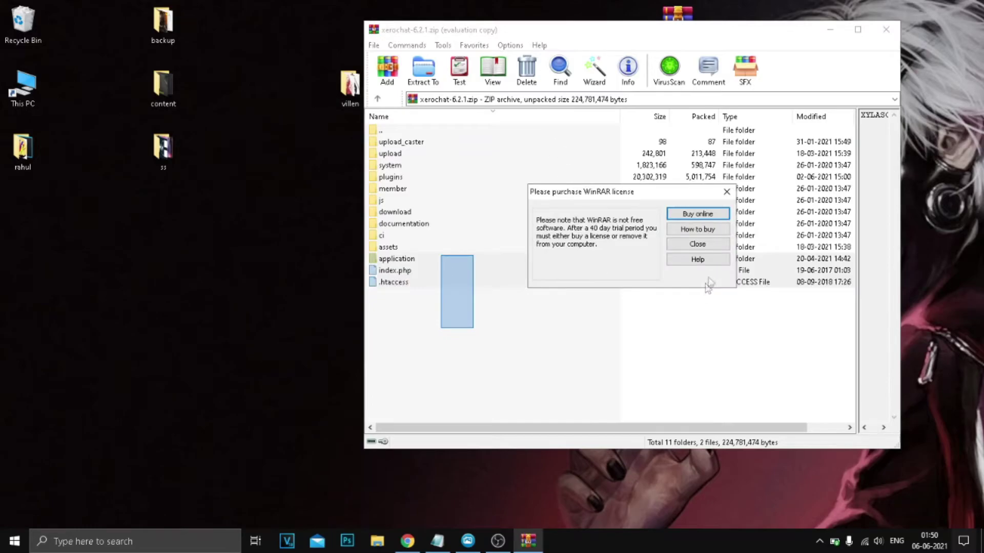
click(706, 245)
click(886, 29)
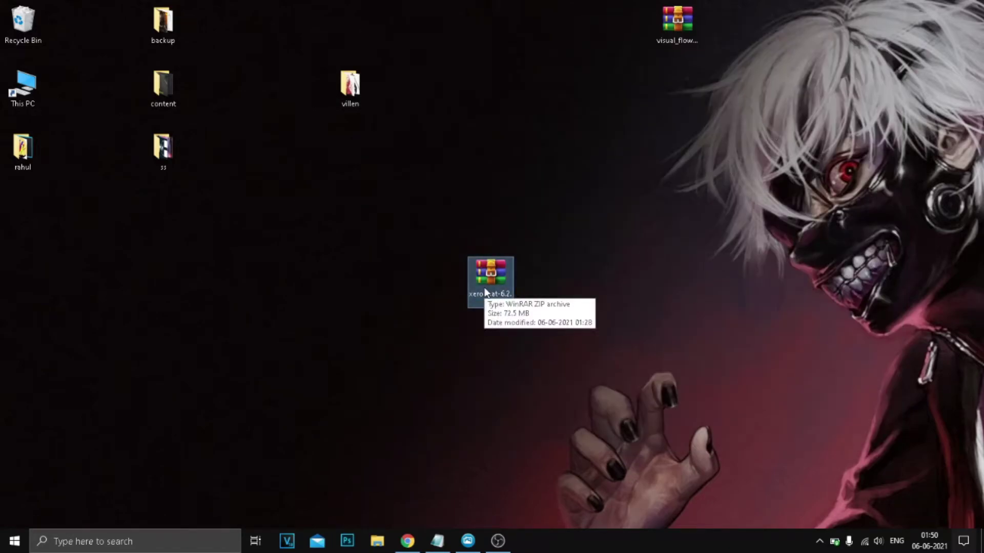
Reload the domain's directory listing page to confirm the site is still empty.
click(407, 541)
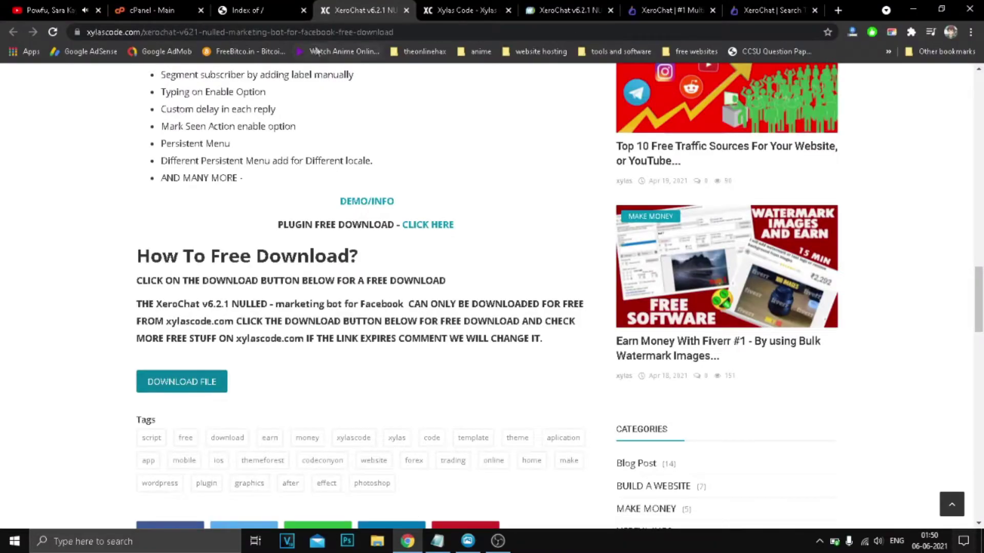
click(157, 6)
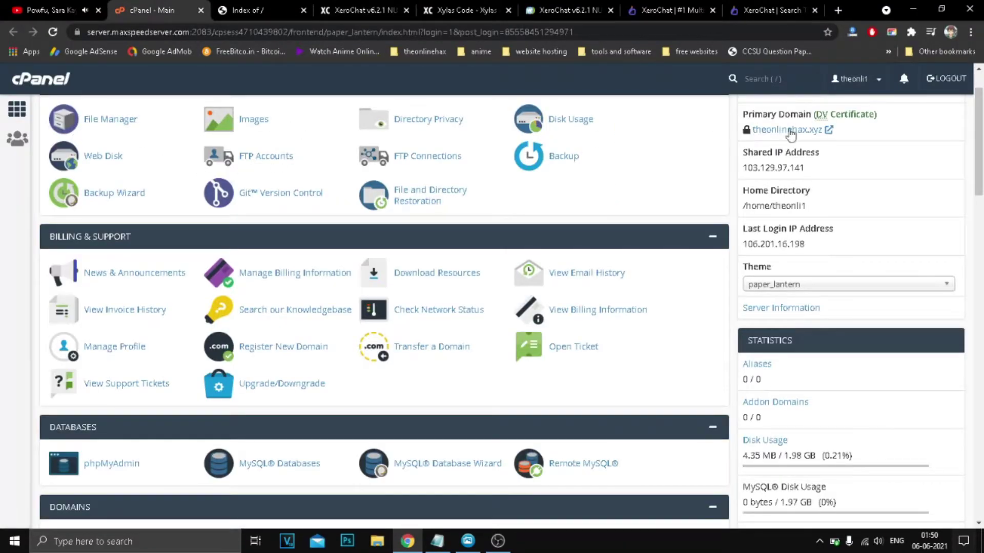
click(264, 9)
click(53, 33)
drag(182, 165, 288, 185)
click(288, 186)
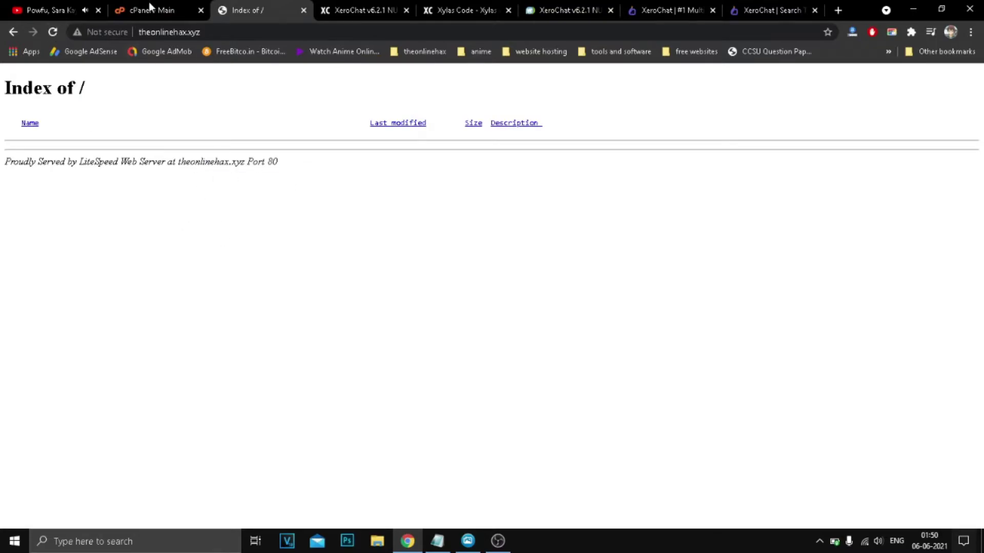
Open cPanel's File Manager on the public_html folder.
click(149, 7)
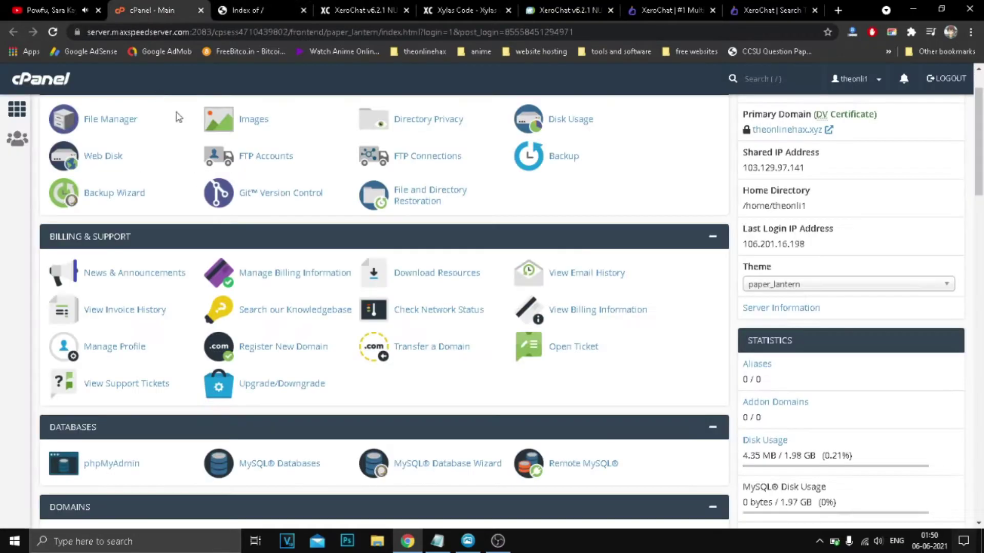
click(106, 123)
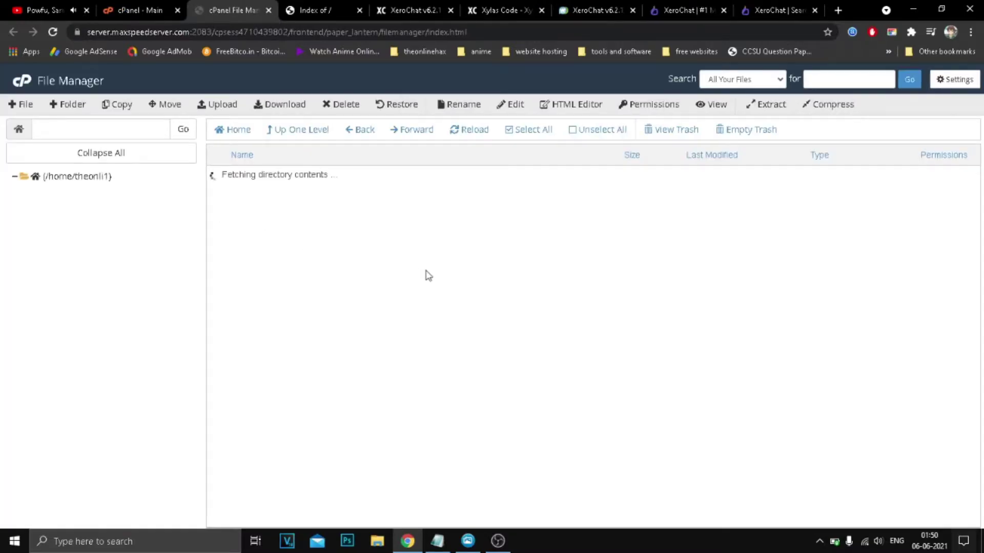
scroll(335, 367, down, 2)
double_click(290, 384)
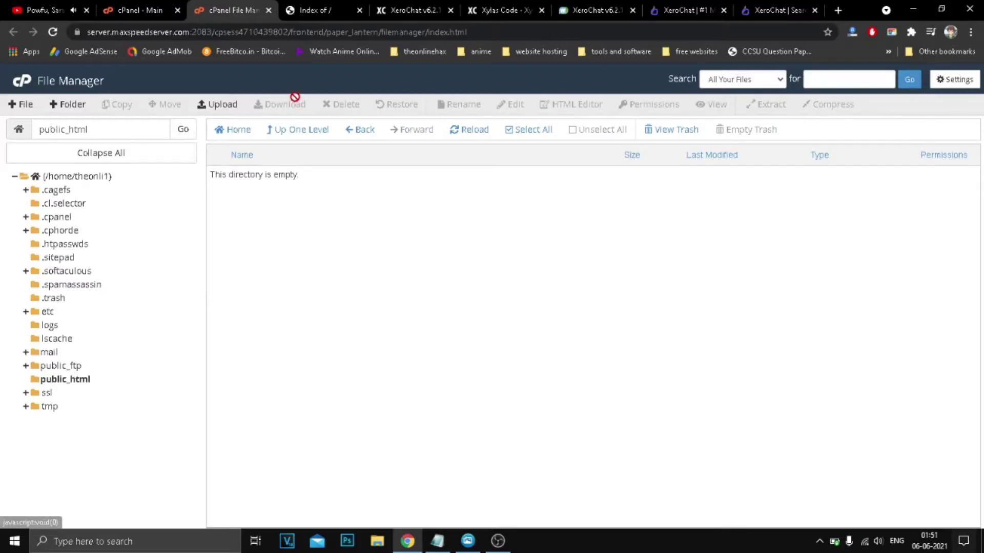
Upload xerochat-6.2.1.zip from the desktop into public_html by dragging it onto the upload area.
click(239, 110)
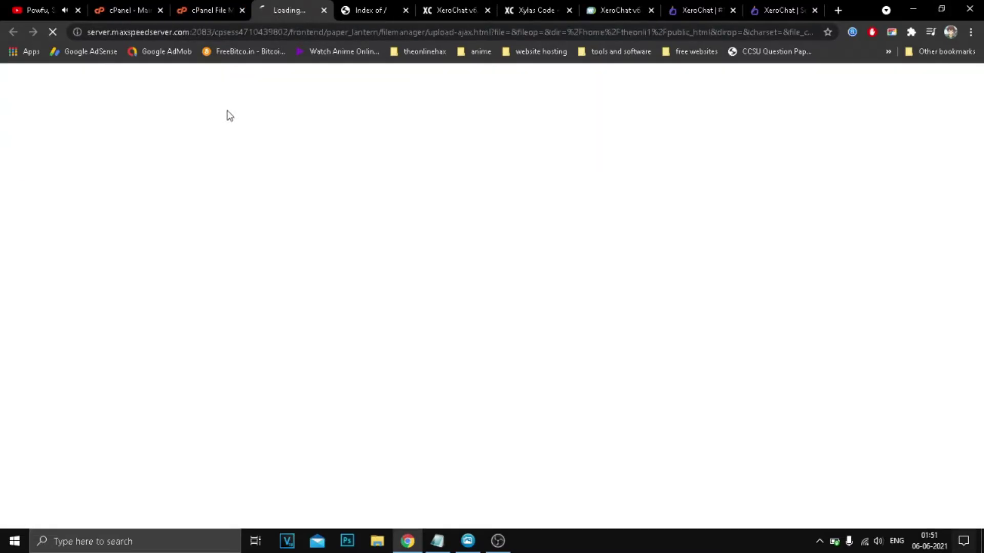
click(942, 8)
drag(630, 105, 854, 63)
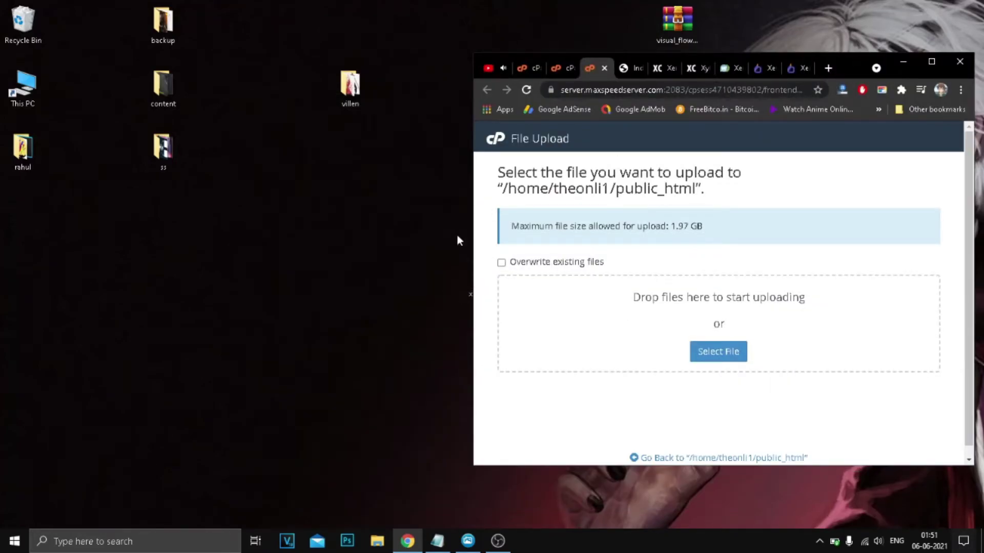
drag(470, 226, 536, 225)
drag(491, 274, 717, 323)
click(931, 61)
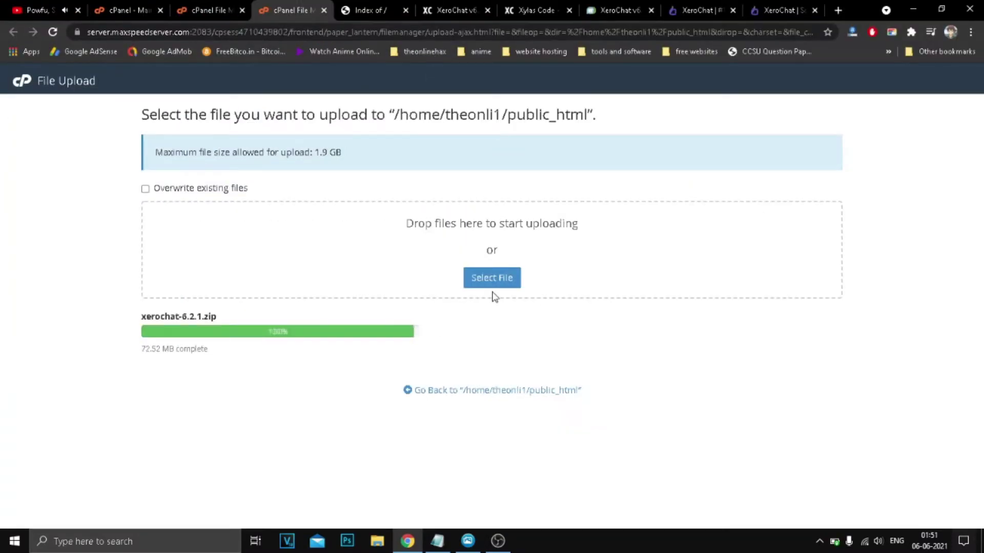
click(476, 391)
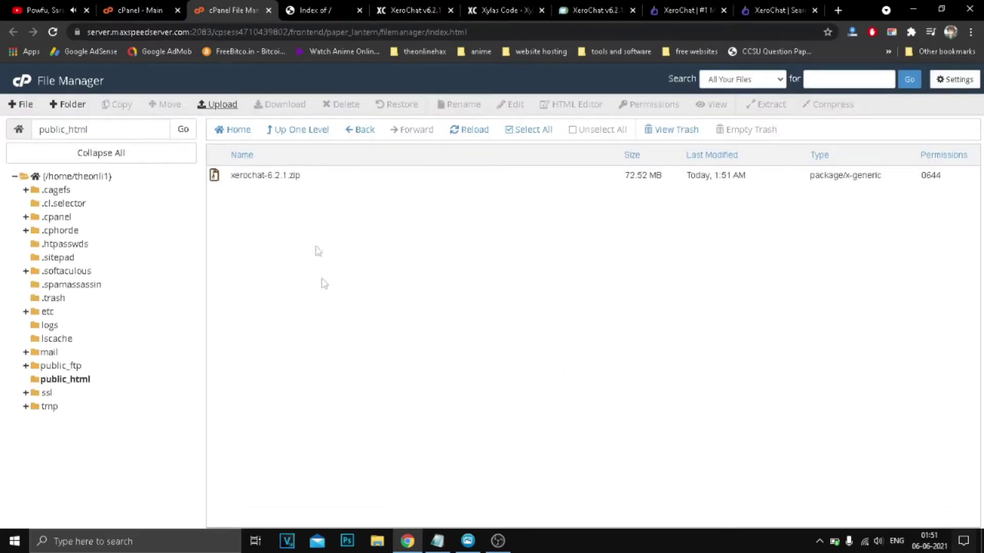
Extract xerochat-6.2.1.zip into public_html.
click(348, 176)
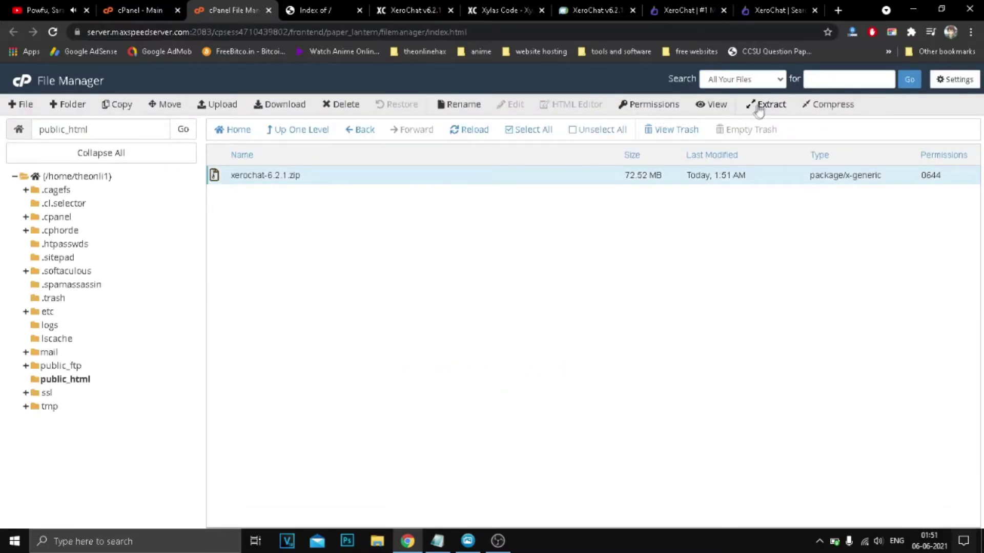
click(766, 104)
click(571, 360)
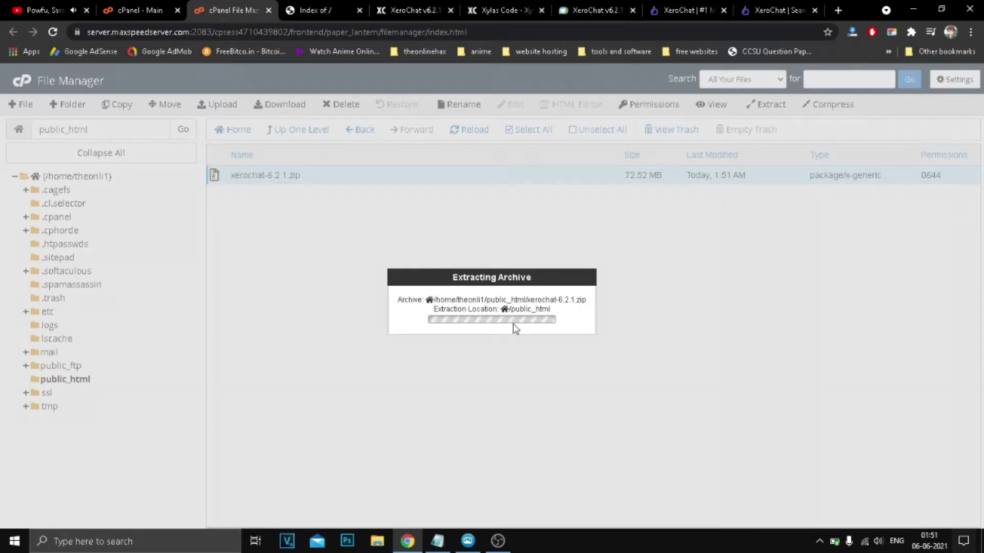
click(685, 421)
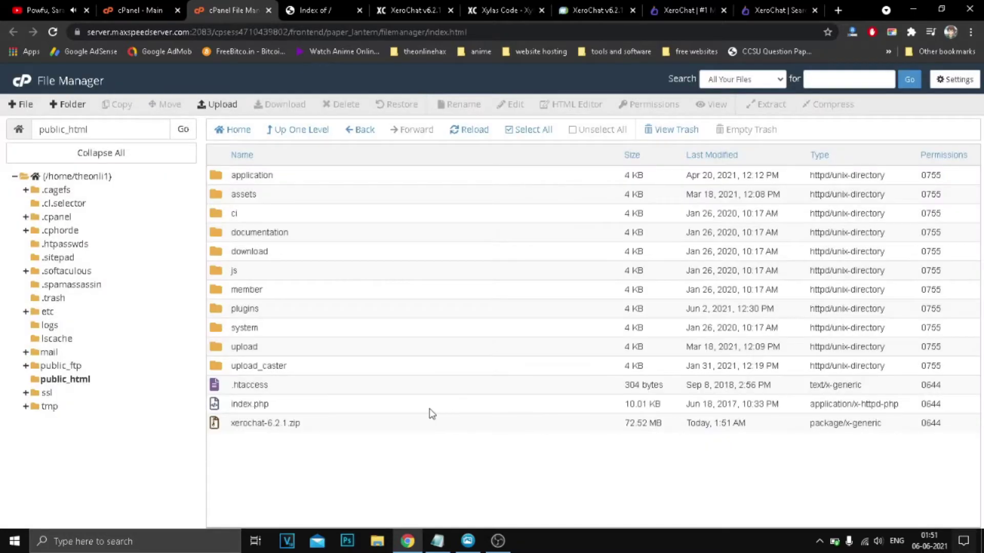
Permanently delete the leftover zip file, skipping the trash.
click(363, 423)
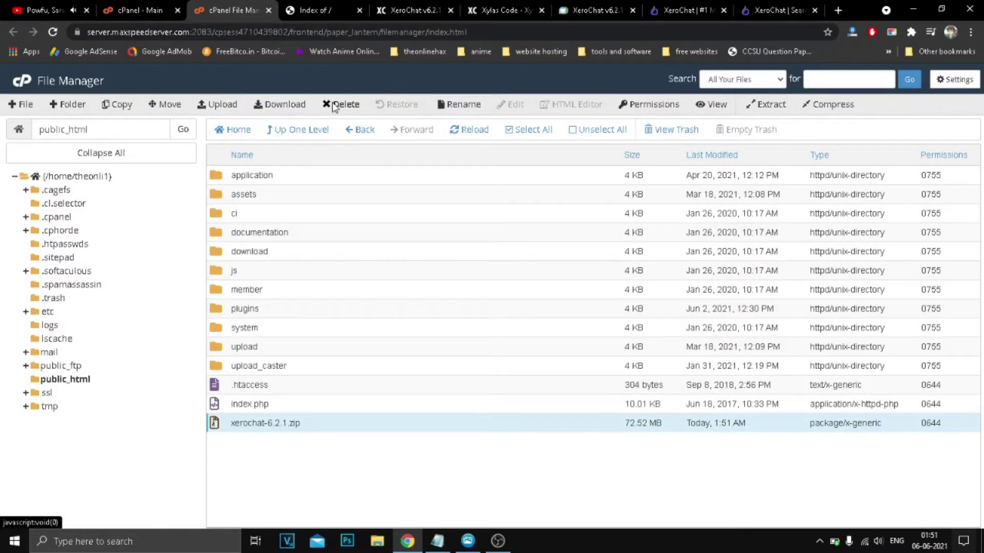
click(339, 104)
click(431, 303)
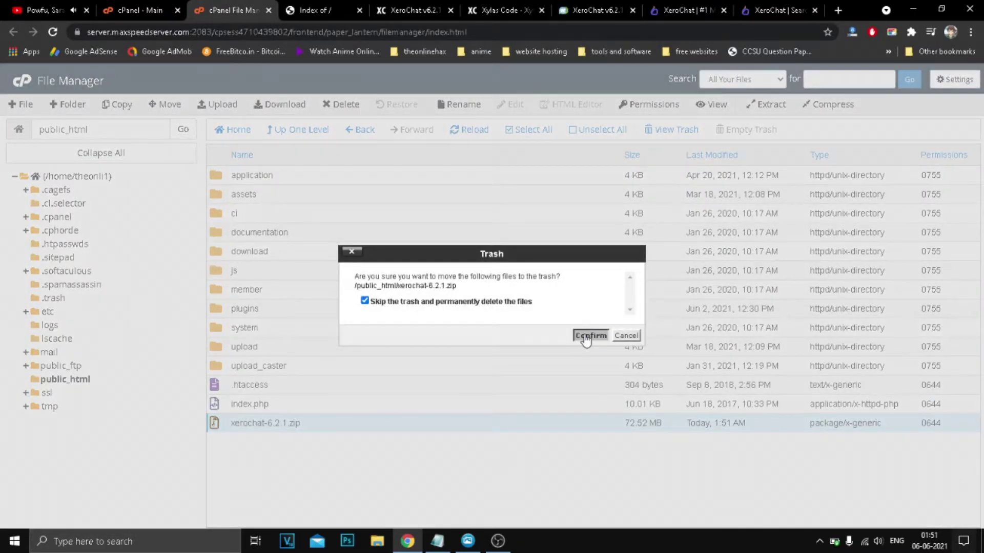
click(587, 336)
click(318, 9)
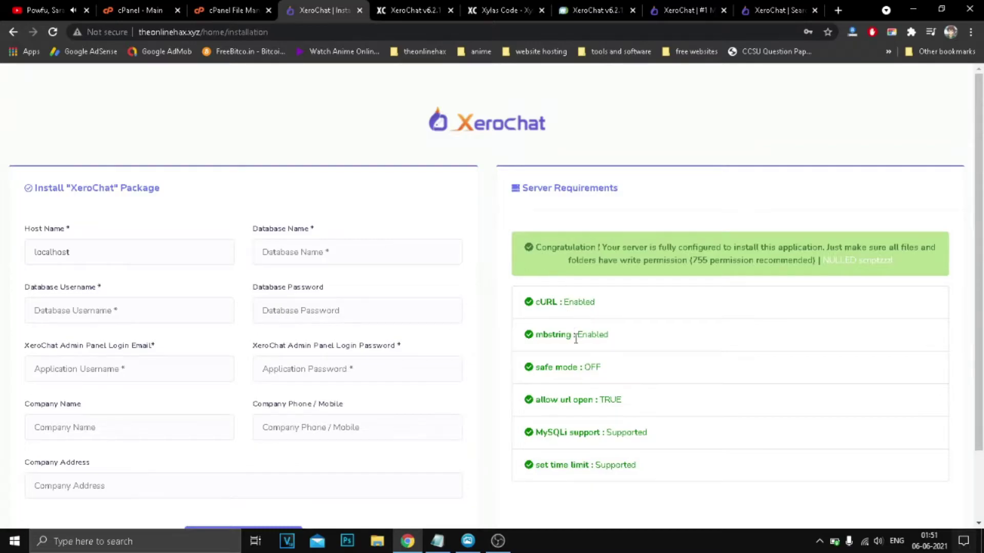
Review the XeroChat installer's passing server requirements, then go to cPanel's MySQL Databases page.
scroll(584, 405, down, 2)
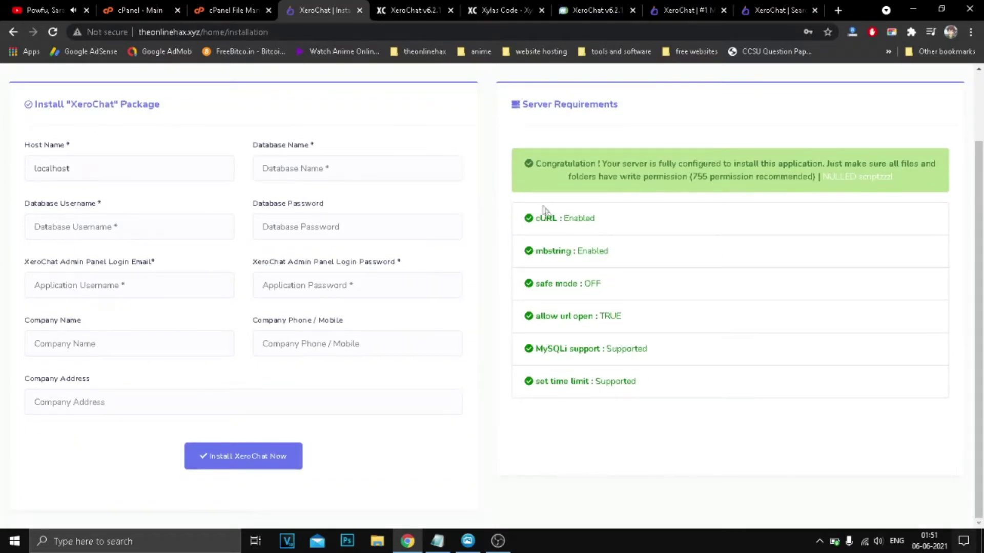
scroll(409, 246, up, 1)
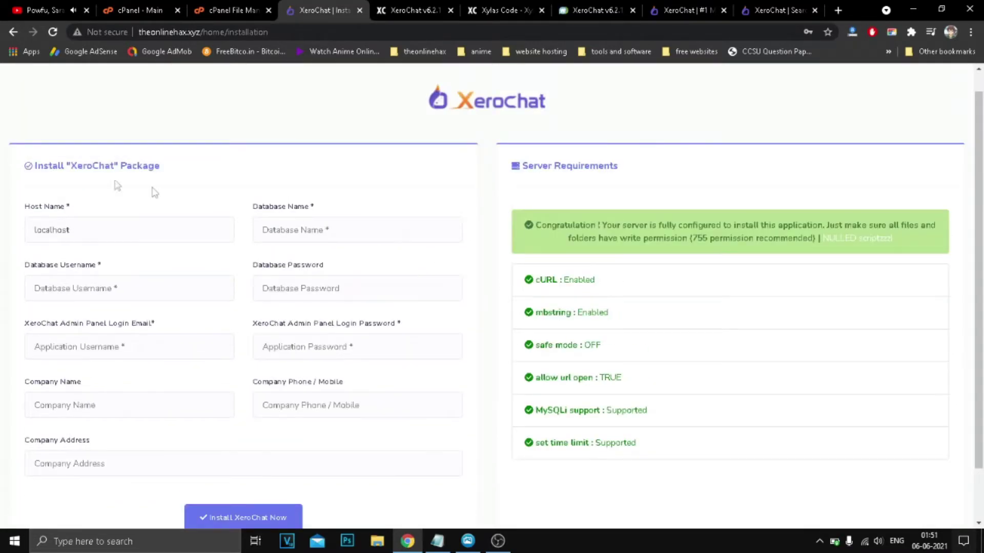
click(299, 235)
click(349, 183)
click(136, 10)
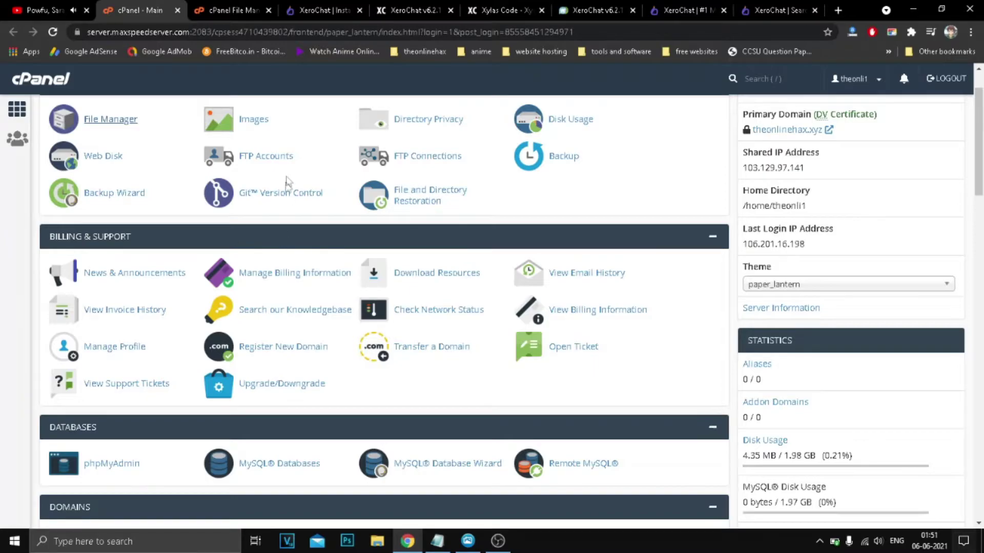
click(282, 467)
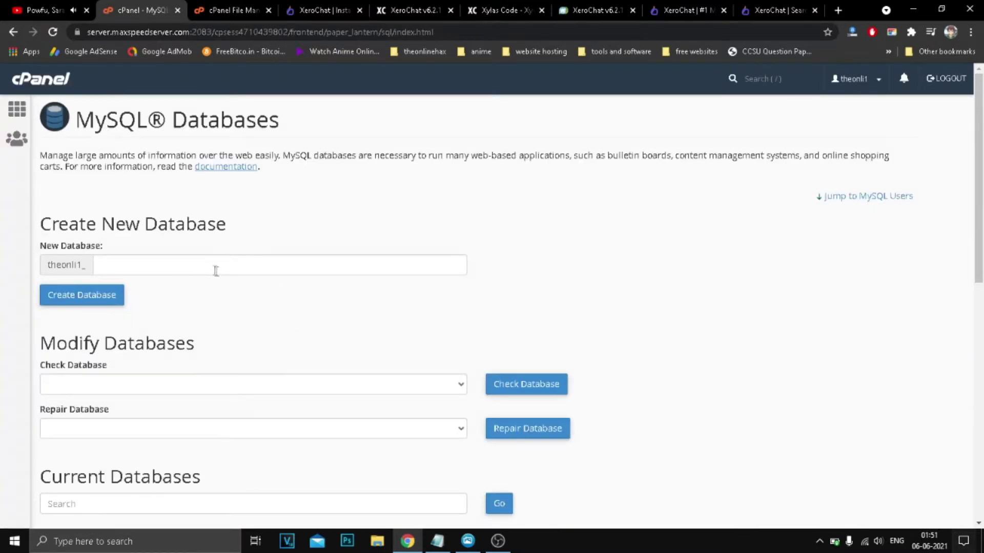
Create the MySQL database theonli1_test and scroll down to the Add New User form.
click(135, 270)
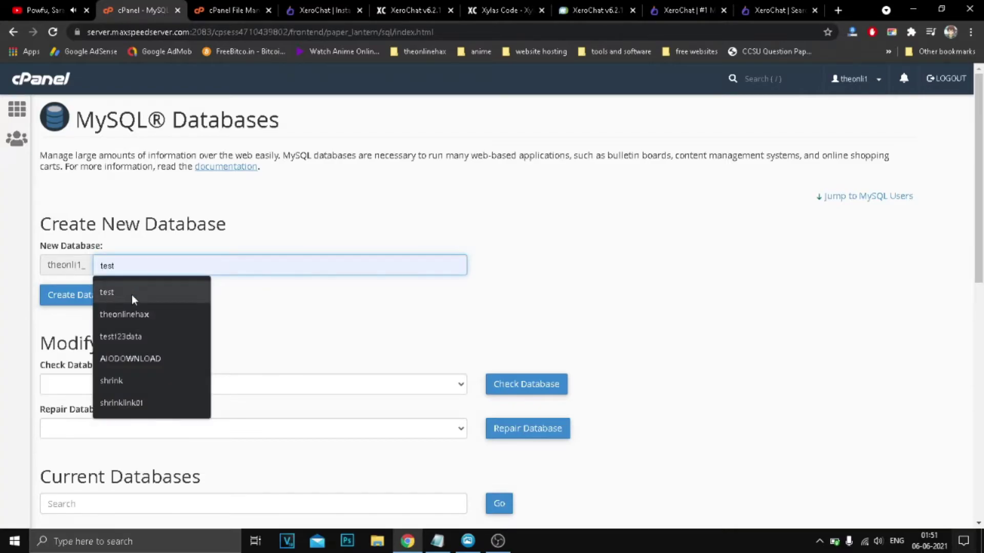
click(131, 294)
click(108, 299)
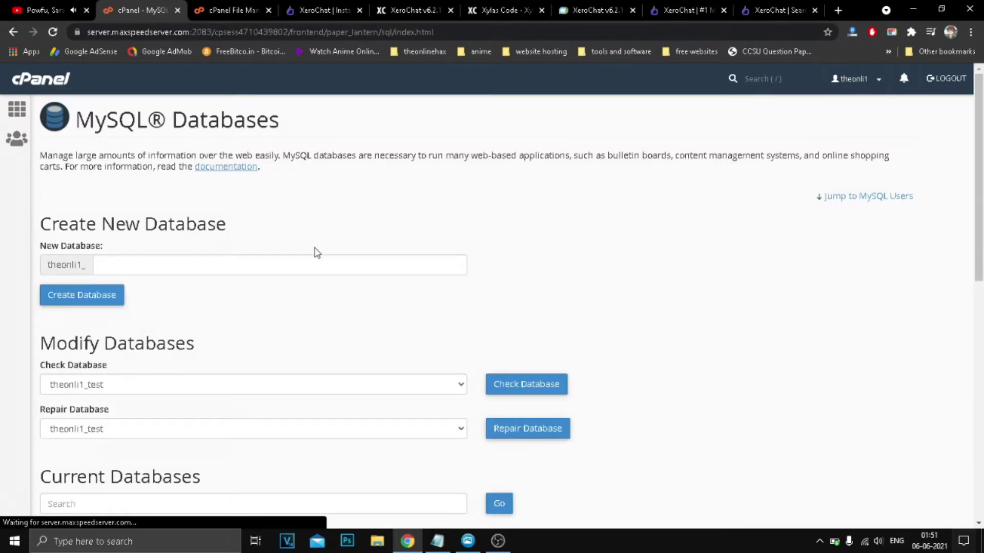
scroll(308, 266, down, 9)
scroll(246, 254, down, 2)
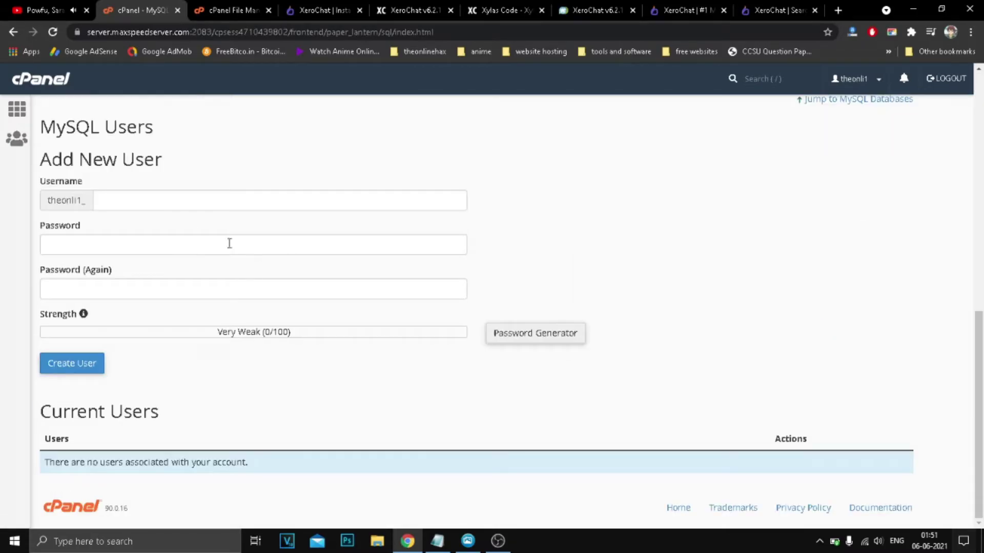
Enter username test123 and generate and copy a strong random password.
click(102, 200)
click(125, 248)
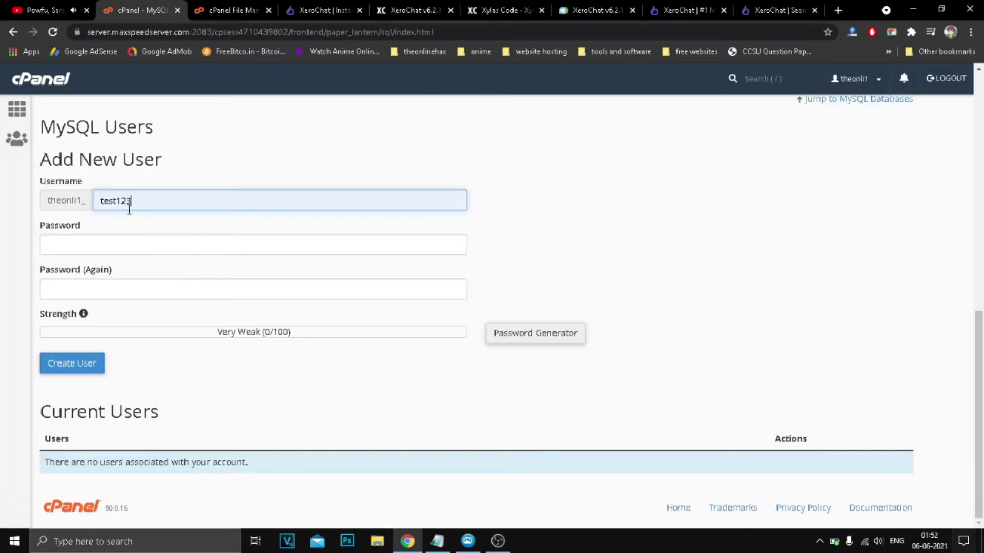
click(527, 336)
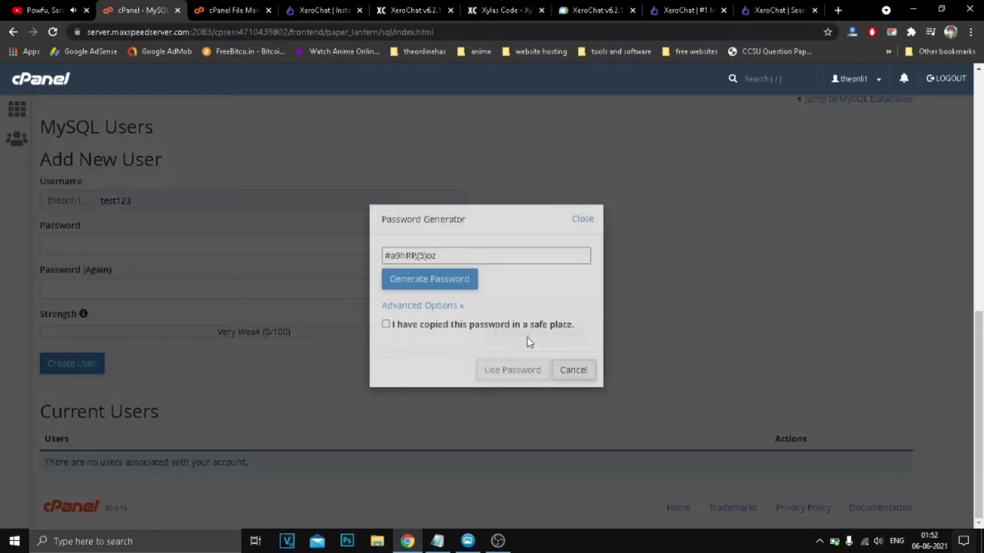
click(415, 280)
click(415, 280)
click(415, 280)
triple_click(415, 257)
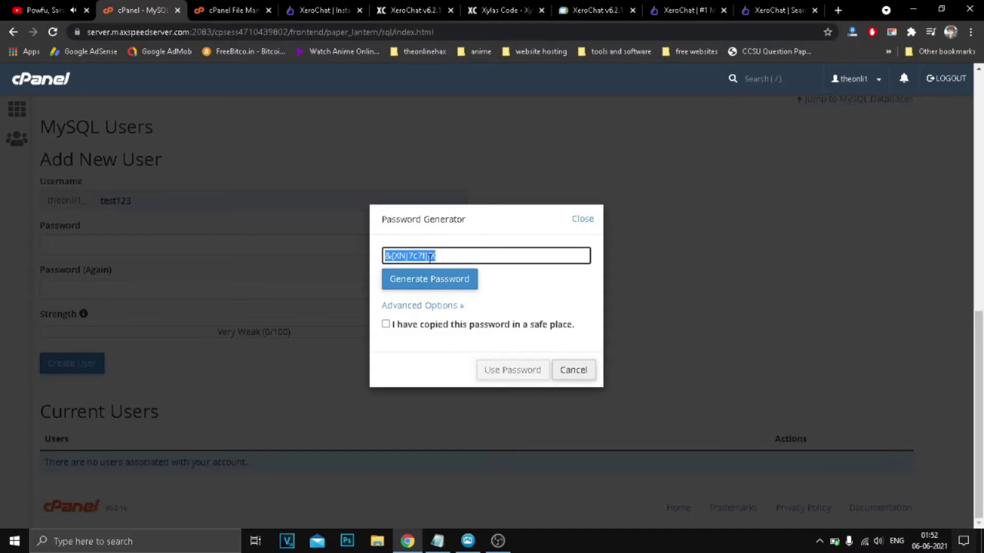
right_click(429, 259)
click(464, 303)
Paste the generated password into the XeroChat installer's Database Password field.
click(241, 10)
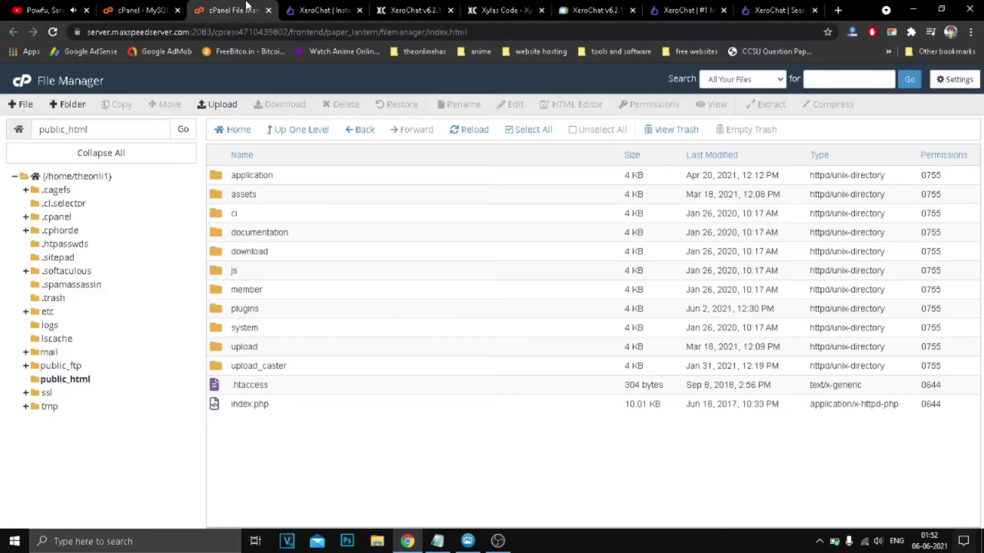
click(329, 6)
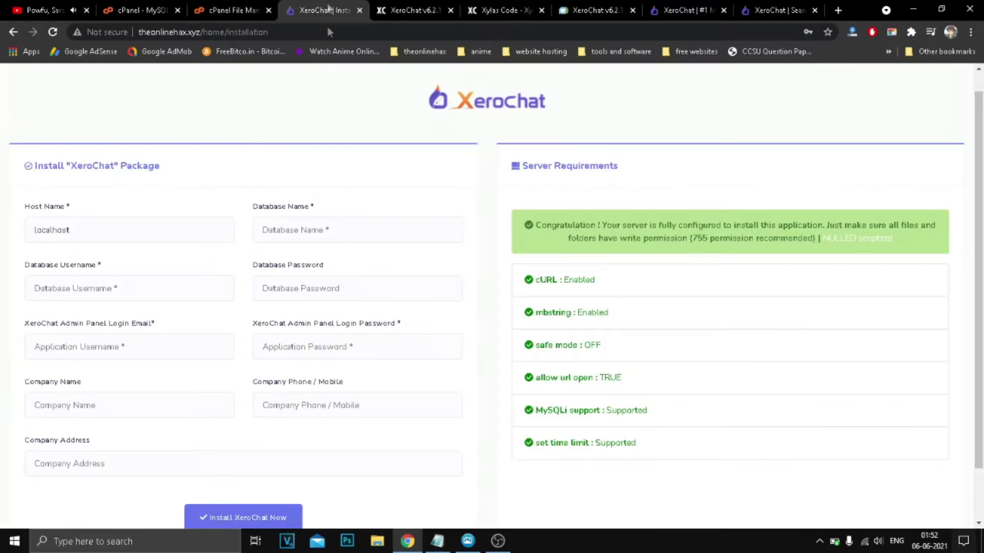
right_click(294, 283)
click(343, 147)
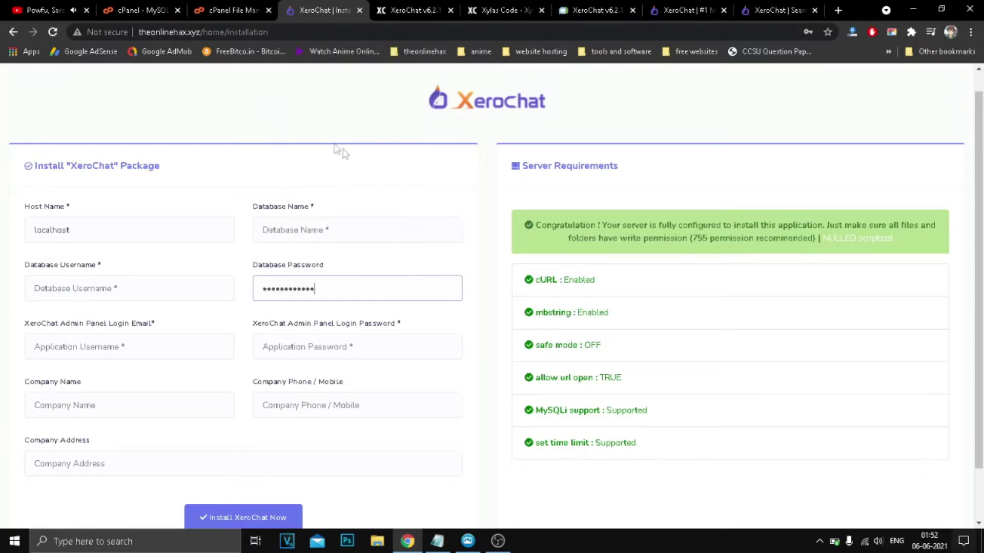
Apply the generated password and create the MySQL user theonli1_test123.
click(144, 6)
click(428, 325)
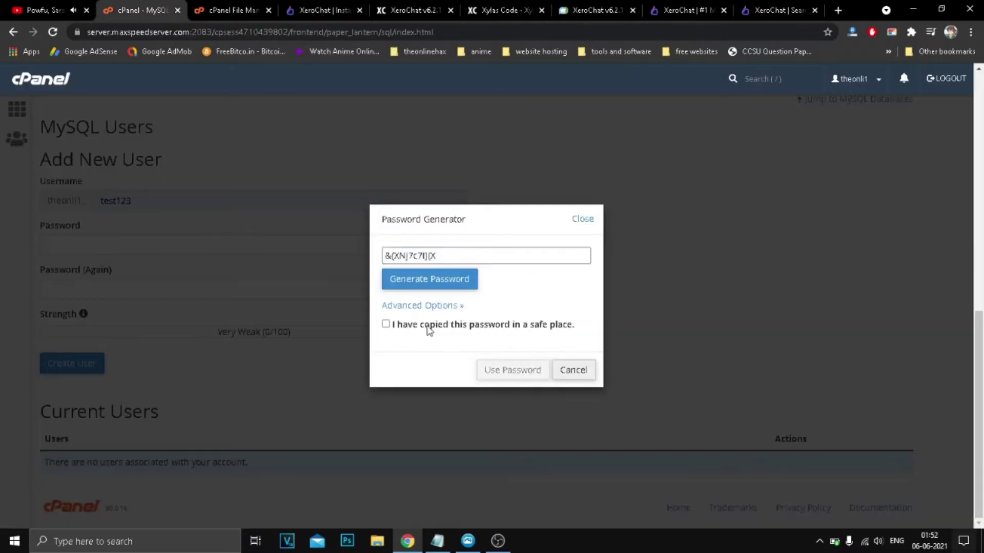
click(512, 370)
click(76, 363)
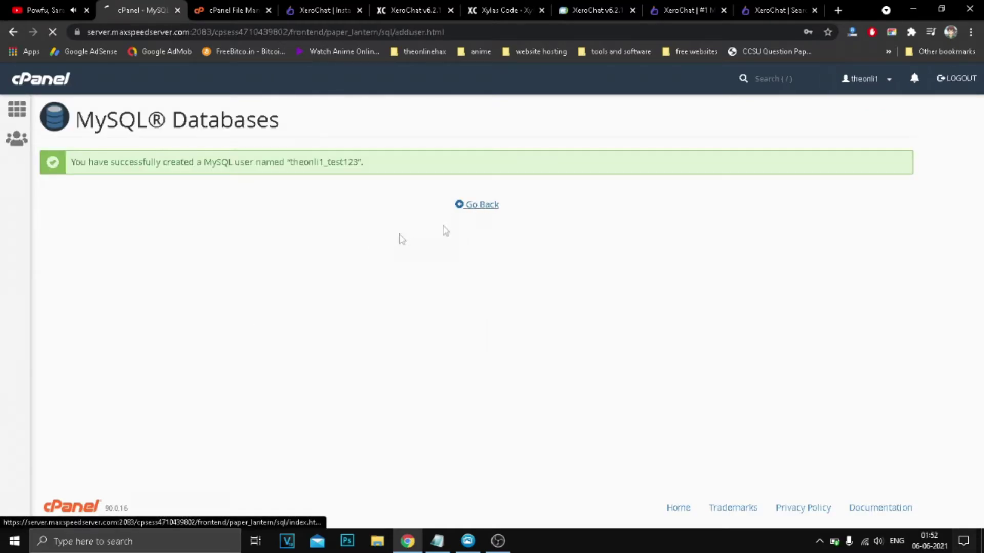
Add theonli1_test123 to the theonli1_test database with ALL PRIVILEGES and save the changes.
scroll(359, 251, down, 10)
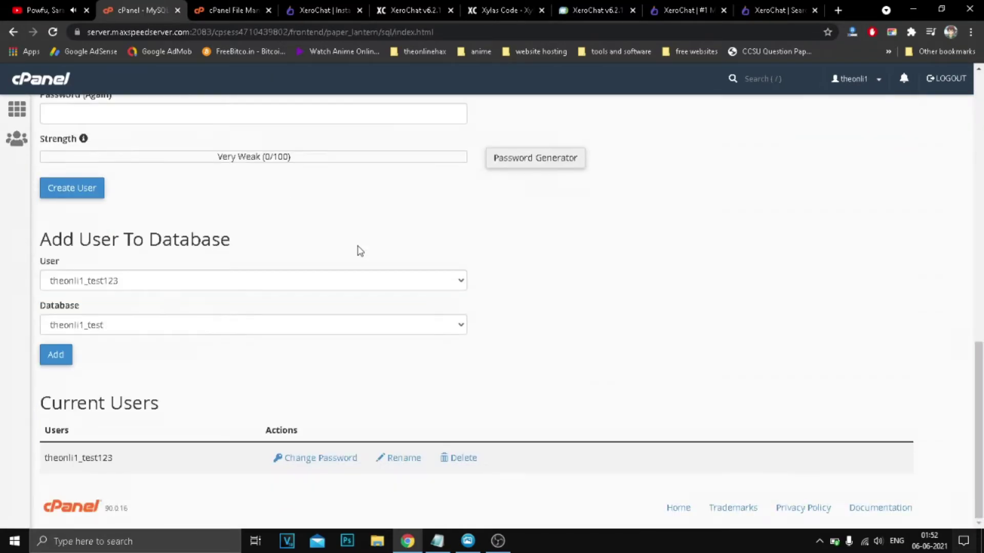
scroll(334, 301, up, 6)
scroll(181, 369, down, 3)
click(91, 405)
click(101, 449)
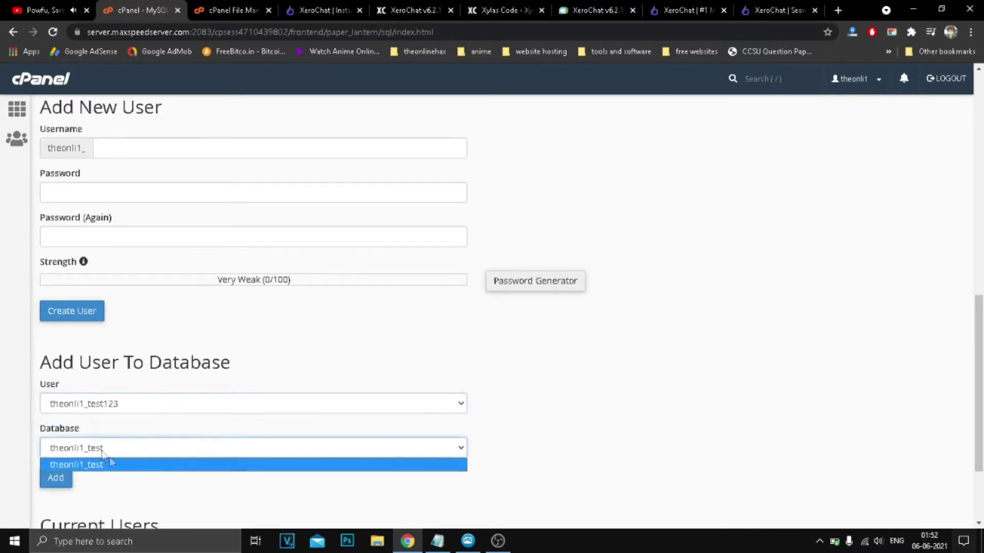
click(104, 465)
click(61, 478)
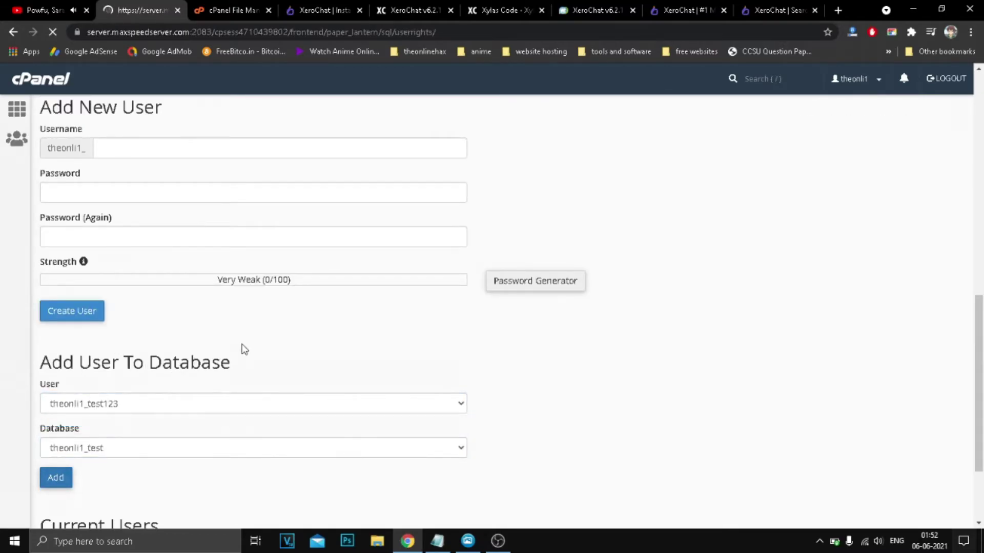
click(50, 228)
scroll(428, 217, down, 3)
click(77, 441)
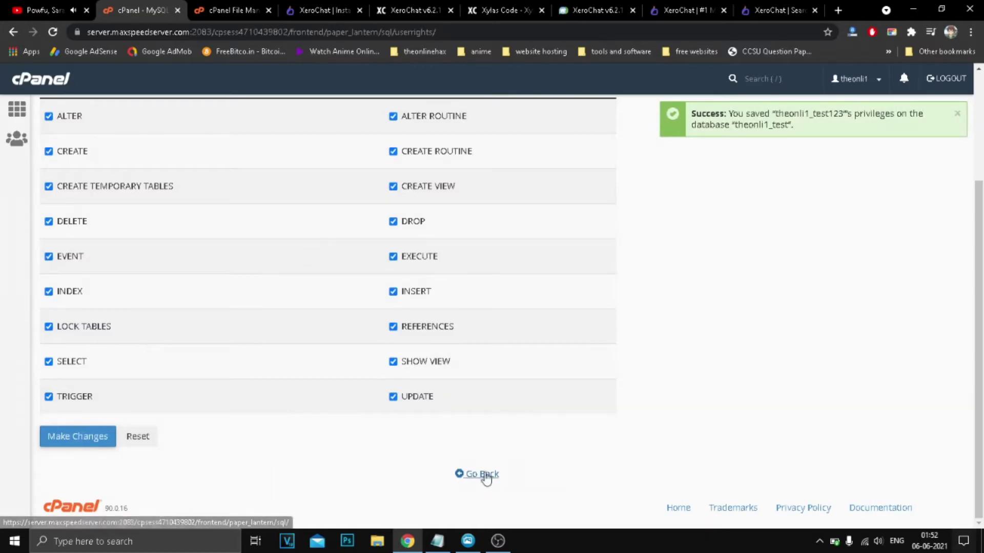
click(482, 475)
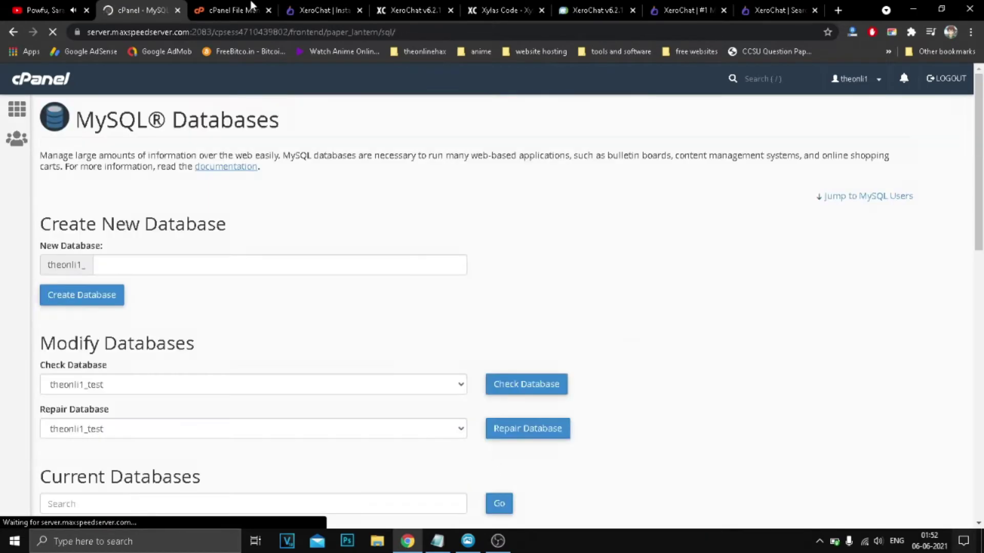
Copy theonli1_test from cPanel and paste it as the installer's Database Name.
click(248, 9)
click(307, 5)
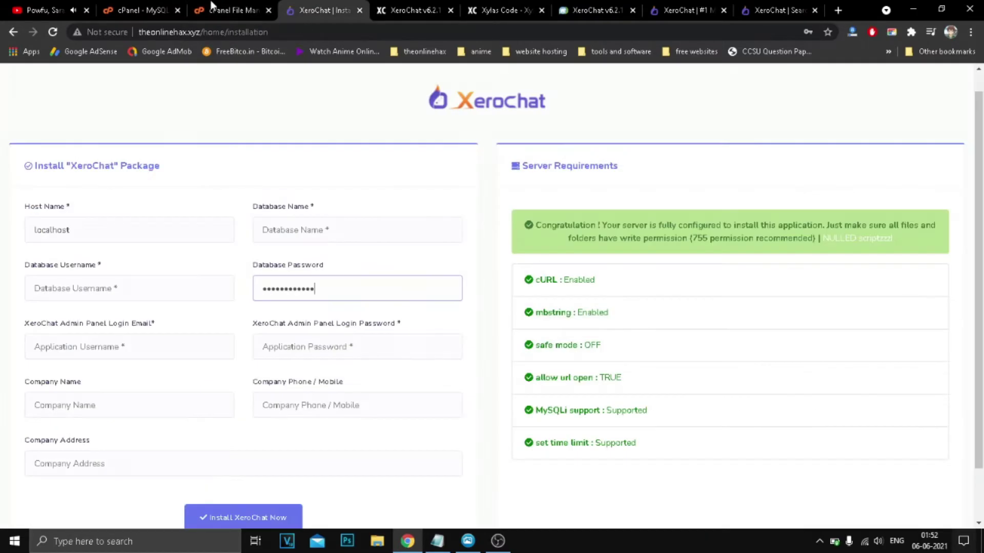
click(142, 11)
scroll(163, 319, down, 3)
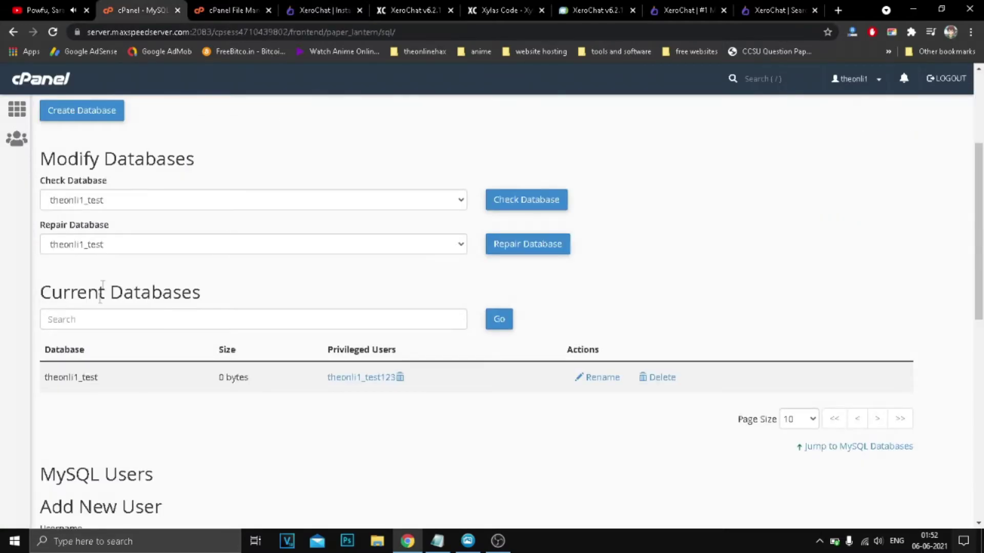
double_click(77, 375)
right_click(76, 374)
click(88, 380)
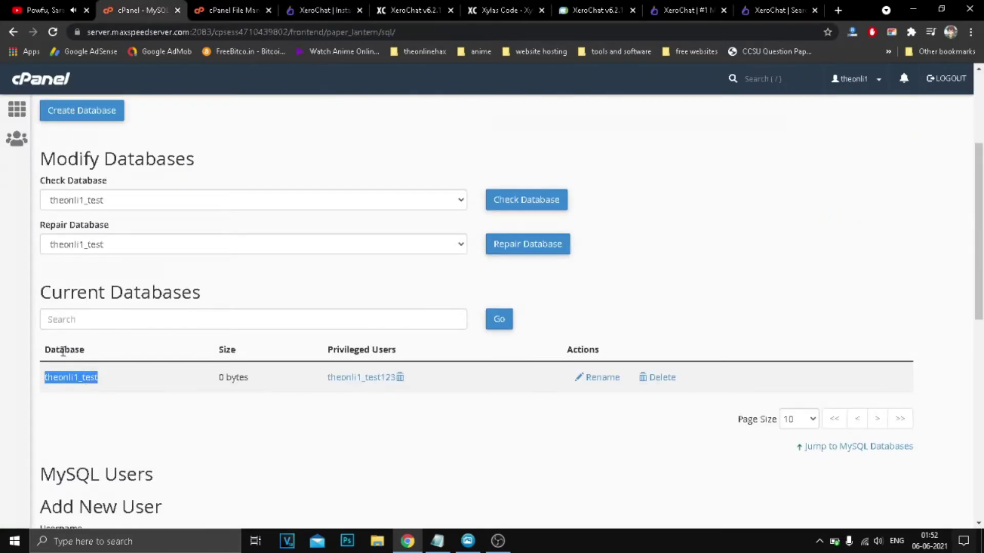
click(338, 5)
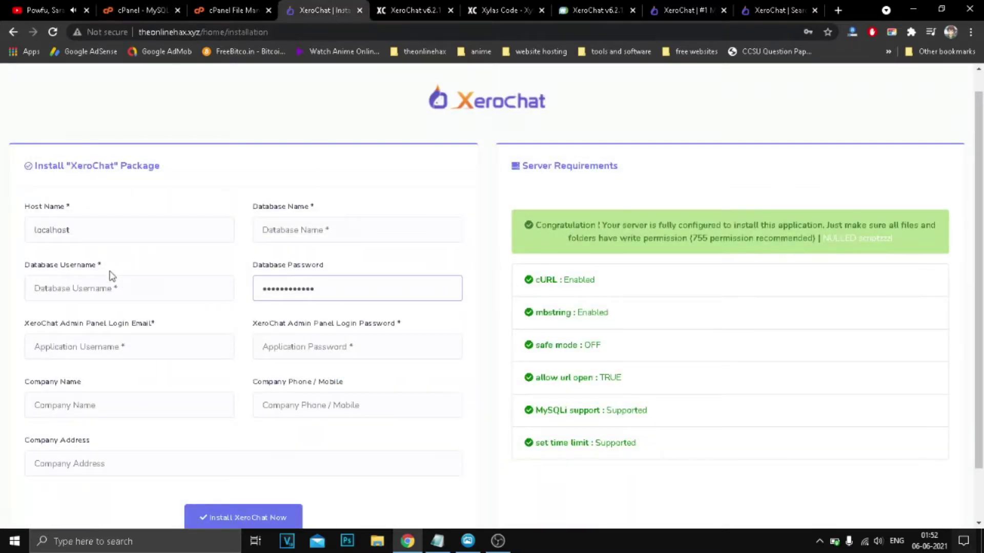
right_click(296, 233)
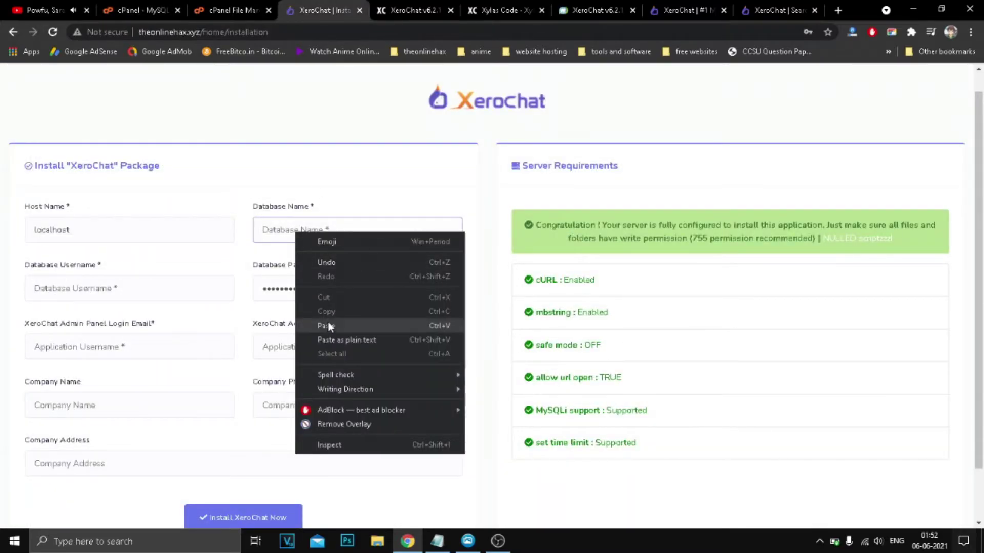
click(307, 325)
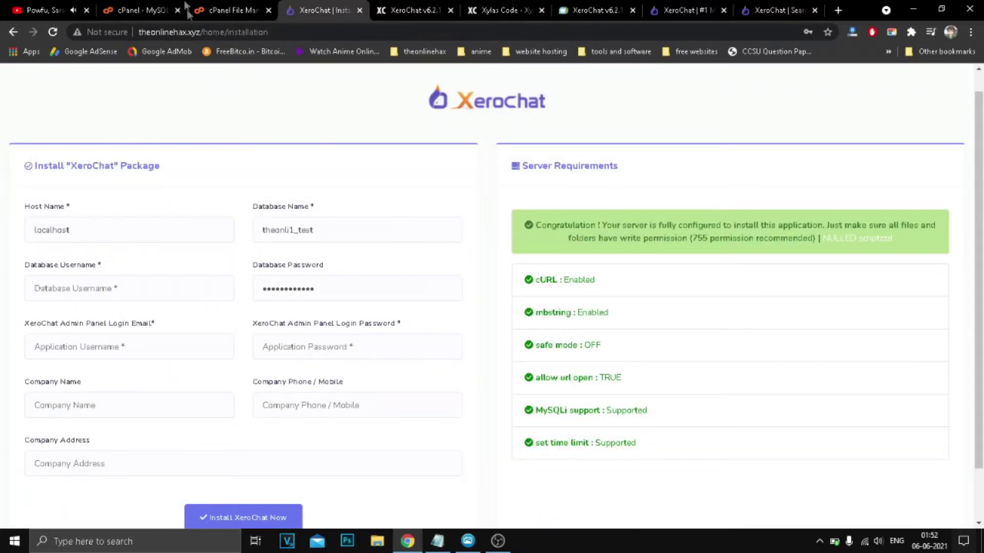
Copy theonli1_test123 from cPanel and paste it as the installer's Database Username.
click(157, 8)
scroll(272, 300, down, 5)
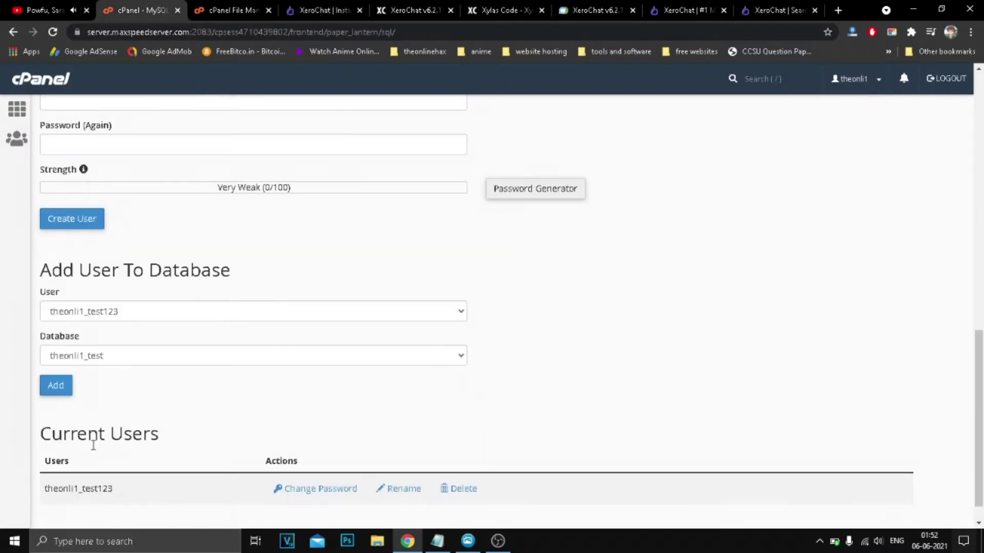
double_click(78, 485)
right_click(78, 482)
click(127, 387)
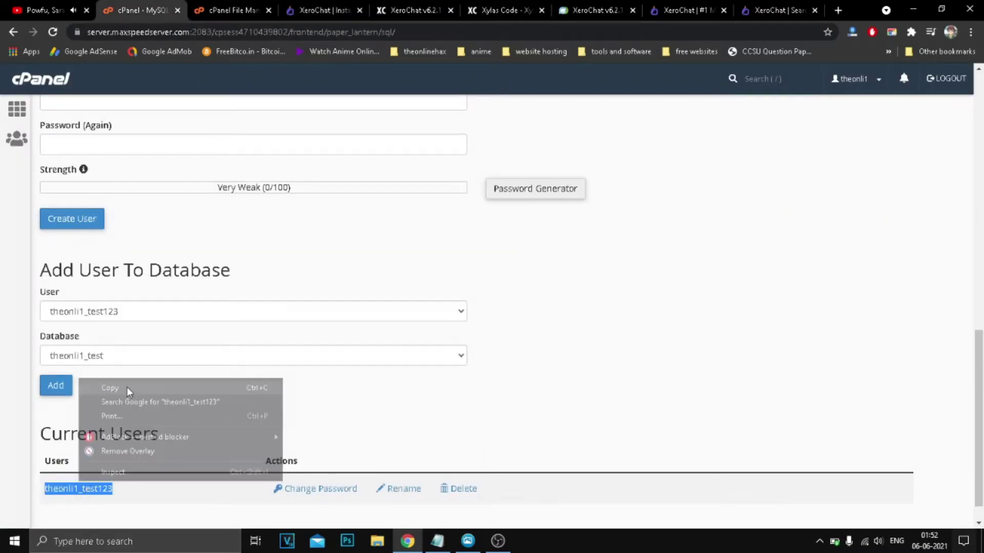
click(328, 9)
right_click(109, 288)
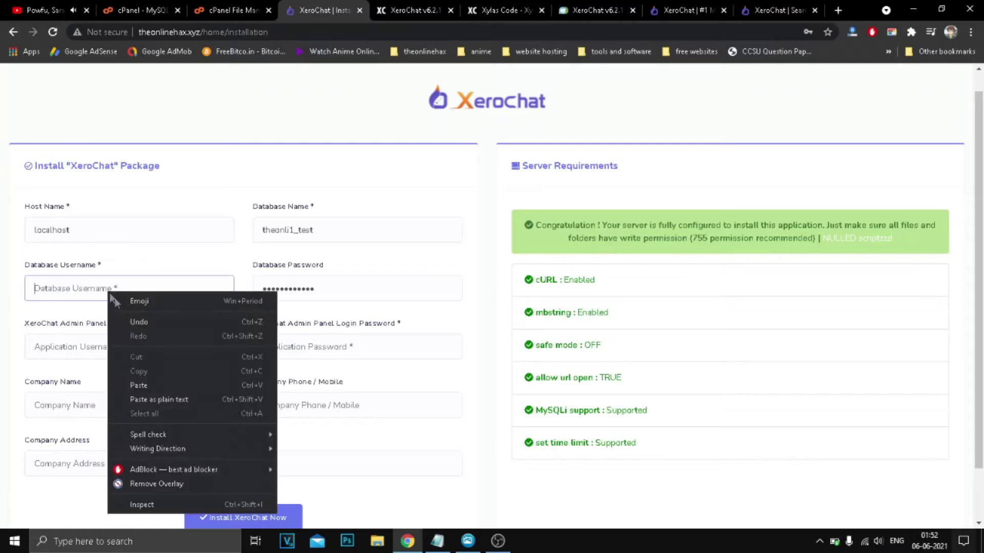
click(141, 381)
click(194, 179)
scroll(204, 255, down, 1)
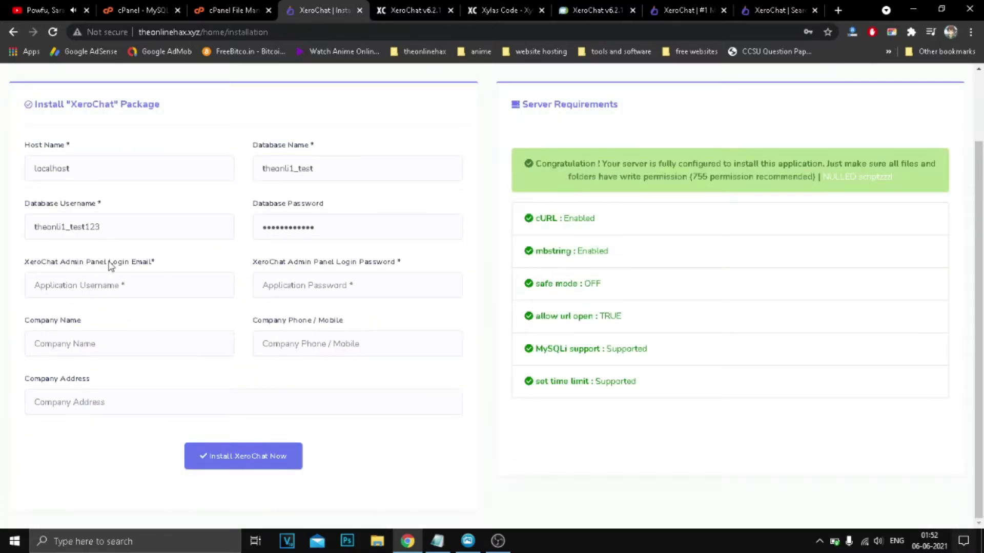
Enter the admin login email and company details, including the phone number, in the installer.
drag(101, 267, 142, 274)
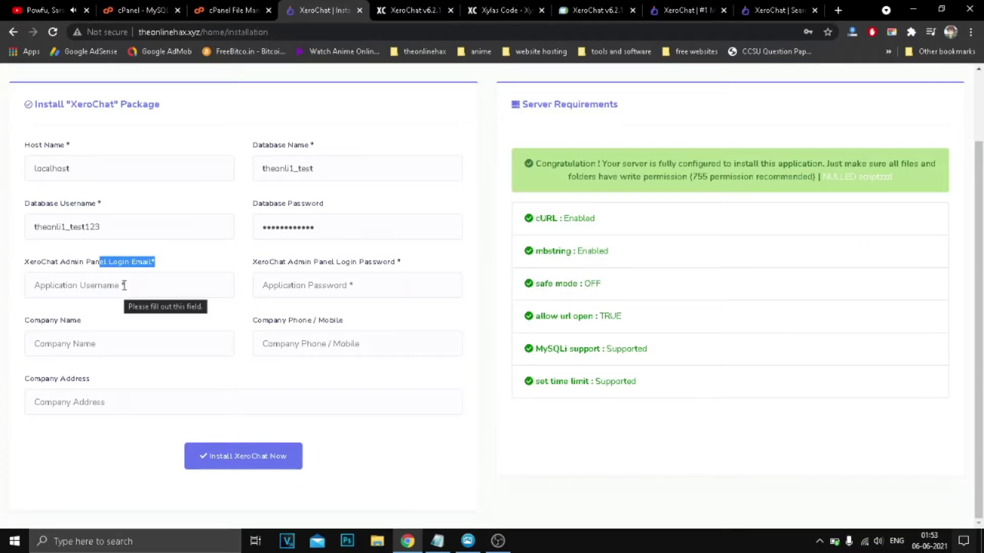
click(124, 286)
text(D)
key(BackSpace)
text(AD)
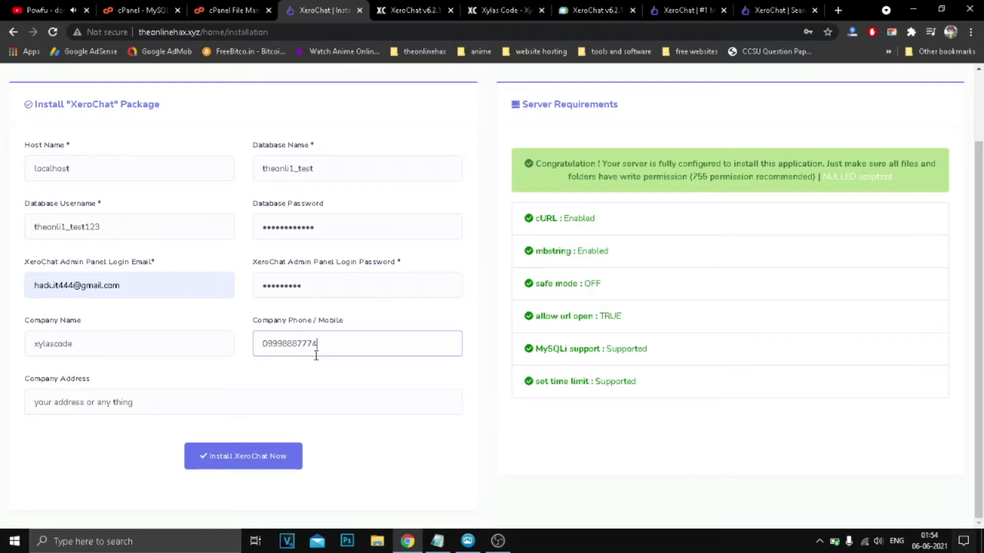
click(326, 382)
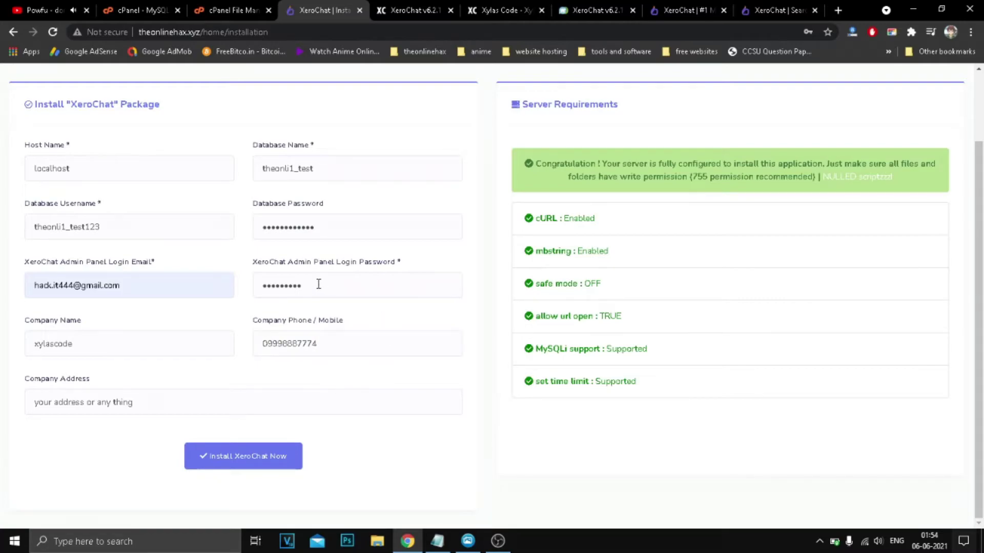
Correct the admin email and password, then launch the XeroChat installation.
double_click(76, 283)
text(1234)
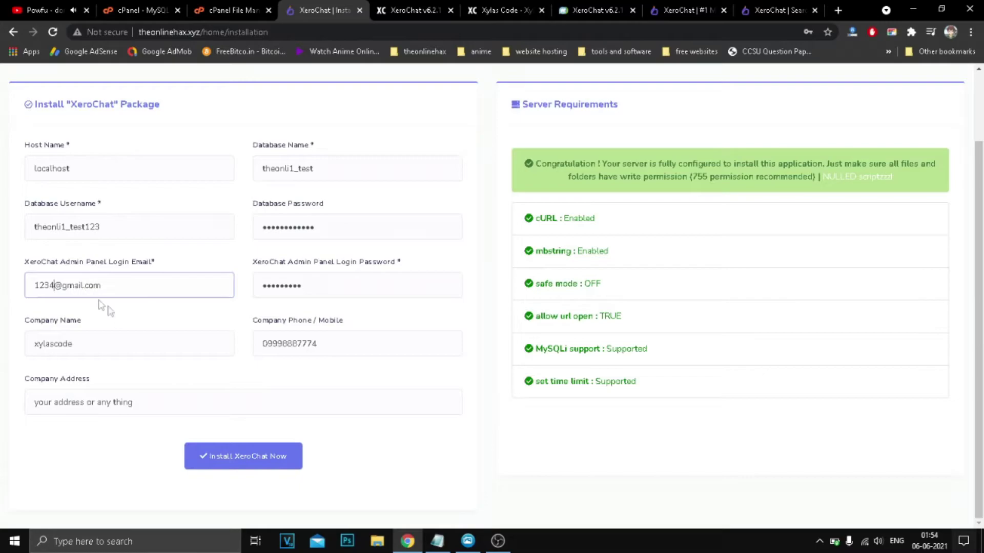
drag(308, 279, 214, 279)
text(1)
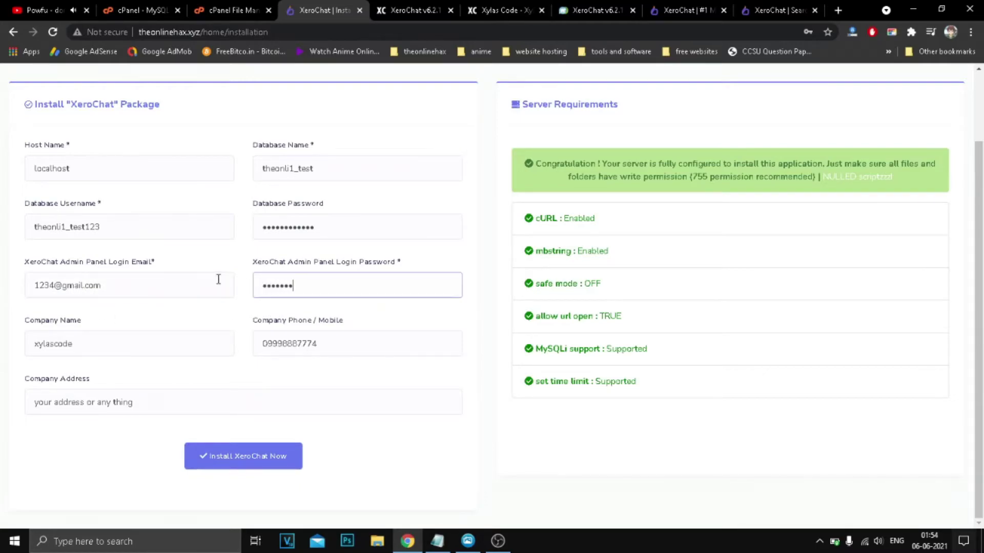
click(305, 379)
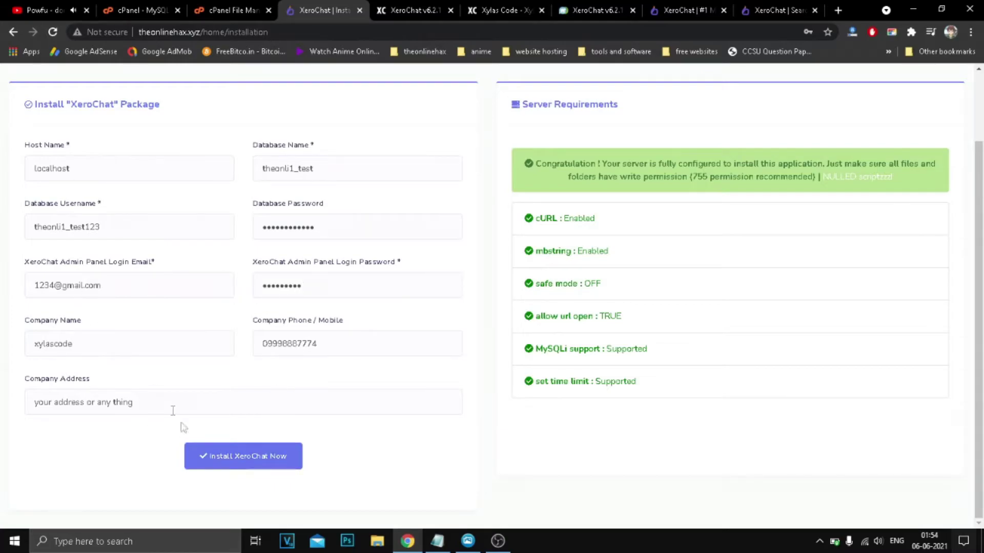
click(254, 464)
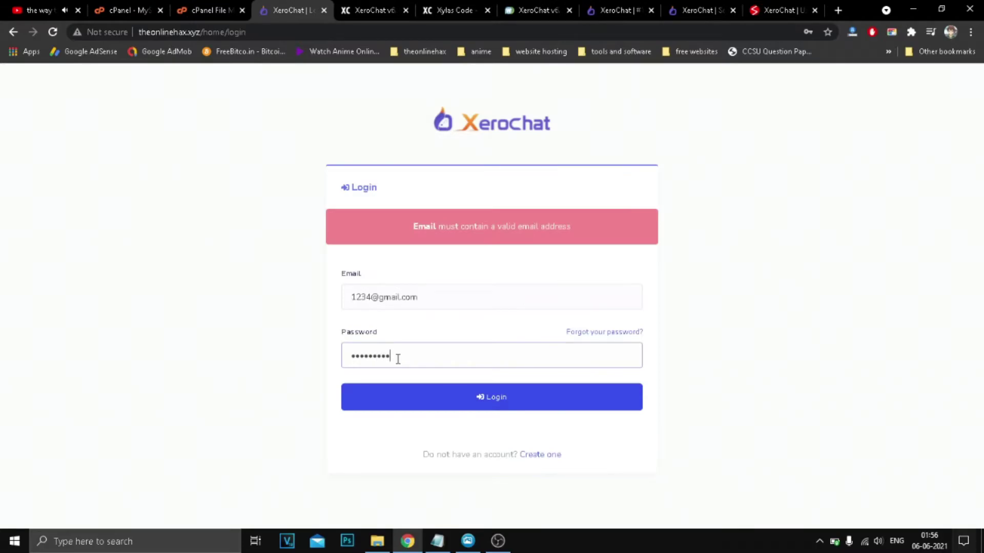
Log in as admin and close the extra documentation tab and folder window.
click(358, 399)
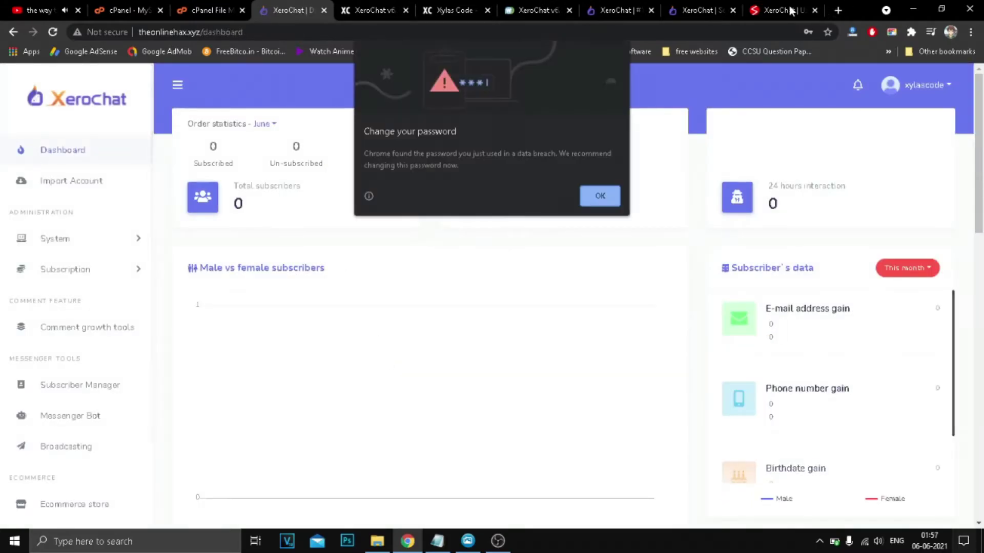
click(789, 10)
click(814, 10)
click(913, 9)
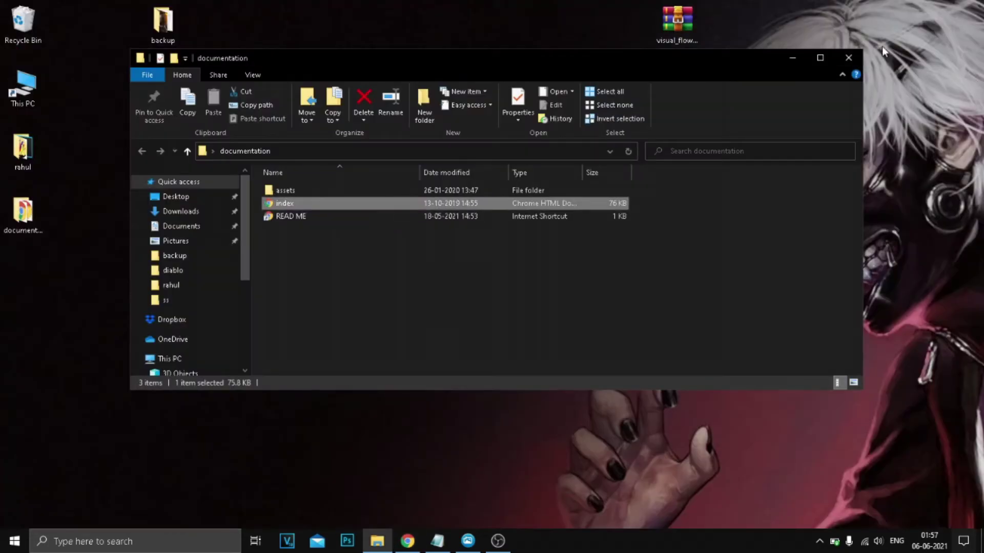
click(885, 52)
Return to the XeroChat dashboard tab and dismiss Chrome's password breach warning.
click(407, 541)
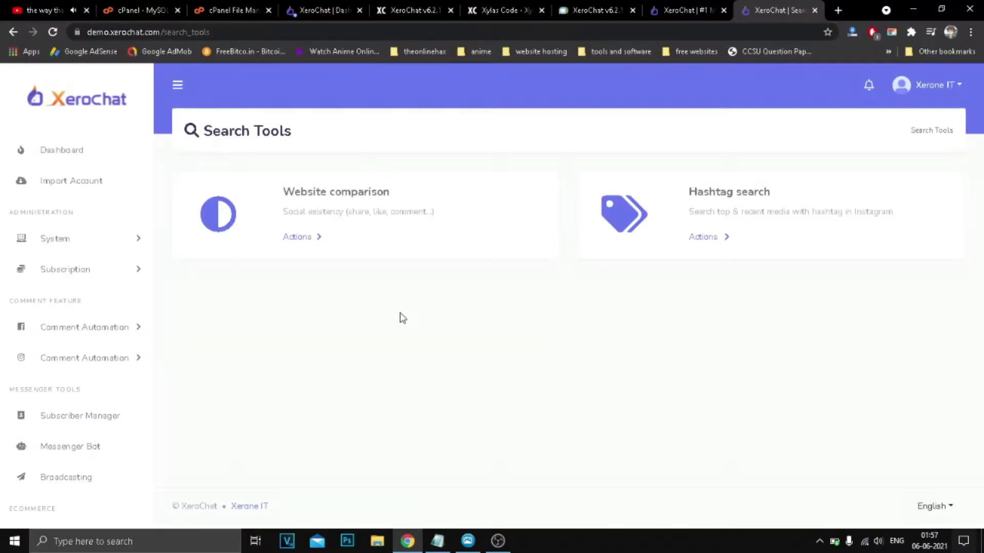
click(324, 5)
click(597, 193)
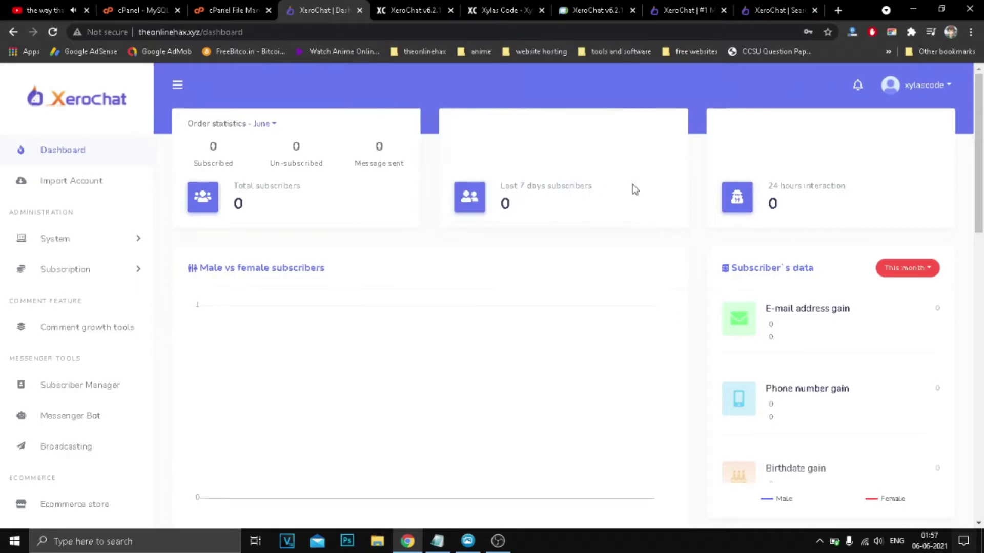
Open the Facebook account import page and highlight the missing-app notice and log-out advice.
click(72, 181)
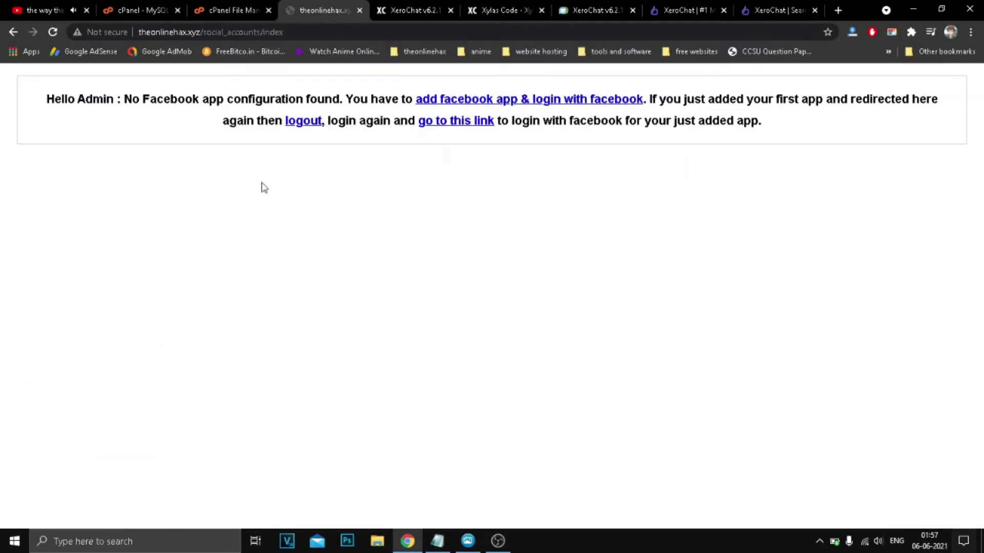
drag(115, 99, 215, 100)
drag(251, 99, 405, 100)
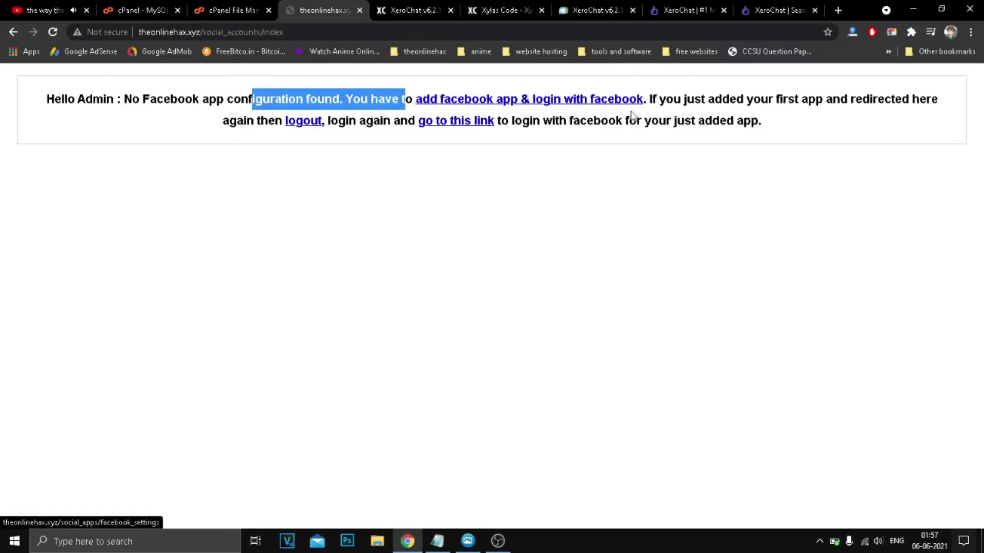
drag(701, 99, 926, 102)
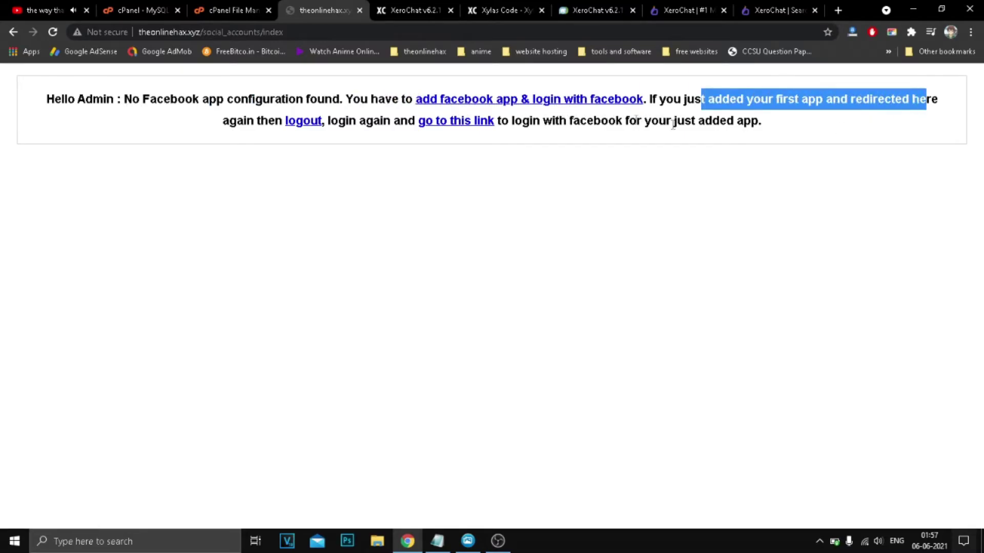
drag(236, 120, 268, 120)
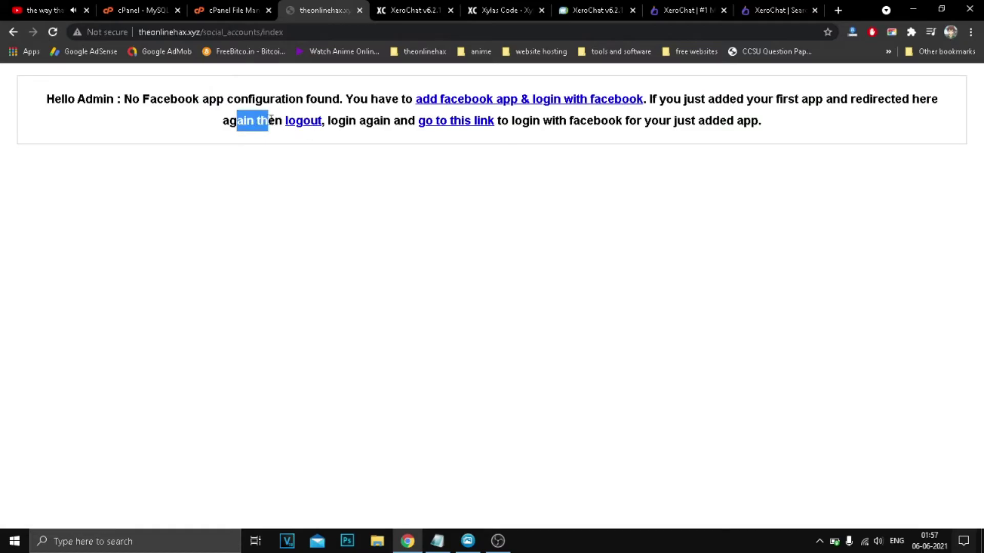
Start a new Facebook app and review its domain, policy URLs, OAuth redirect URIs and webhook verify token.
click(500, 104)
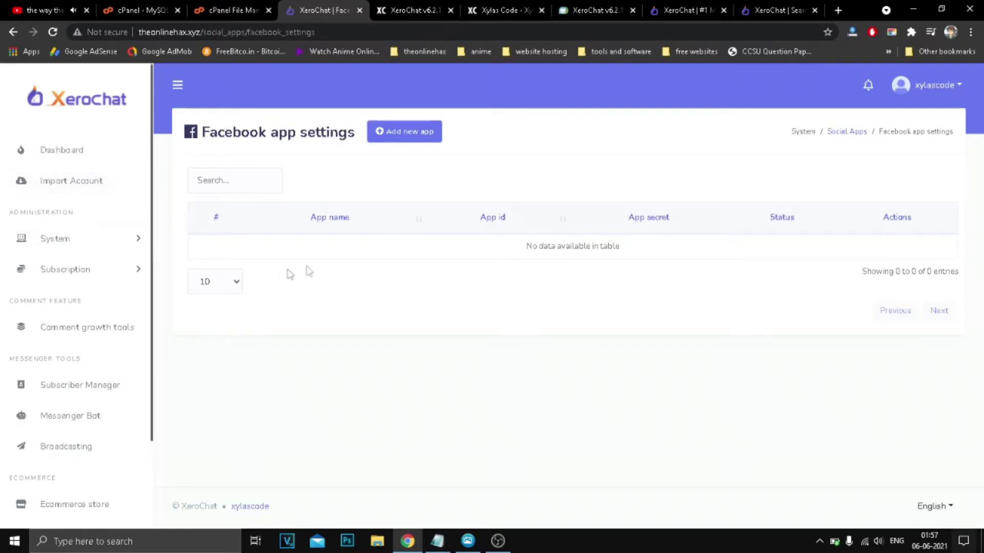
click(405, 134)
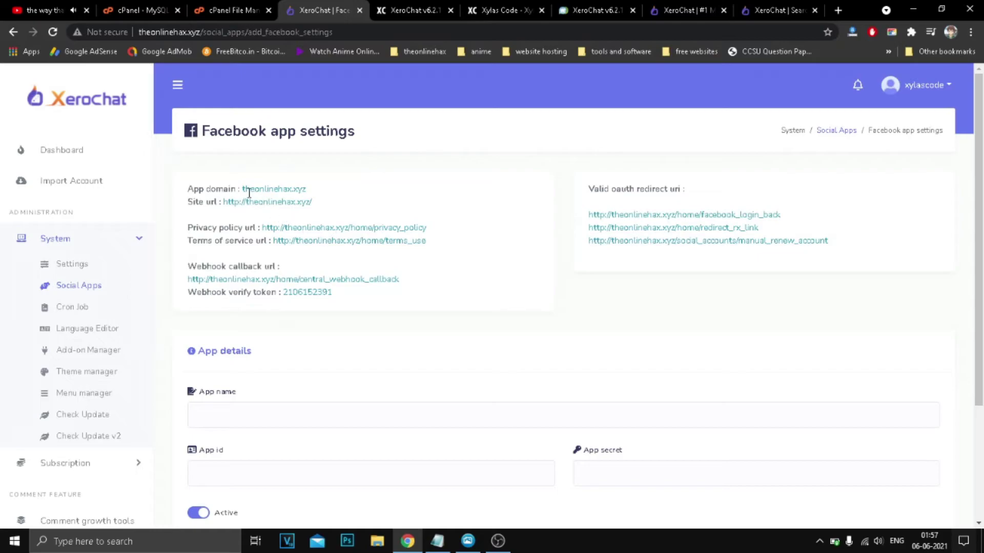
drag(251, 190, 307, 200)
drag(238, 204, 537, 237)
drag(593, 215, 775, 257)
click(378, 265)
double_click(241, 295)
drag(225, 289, 340, 287)
click(293, 293)
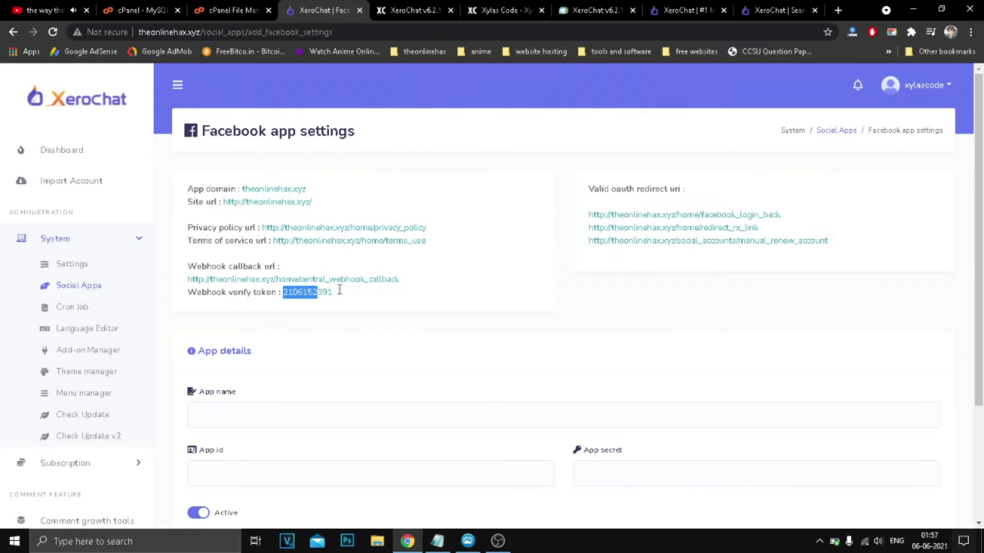
click(340, 301)
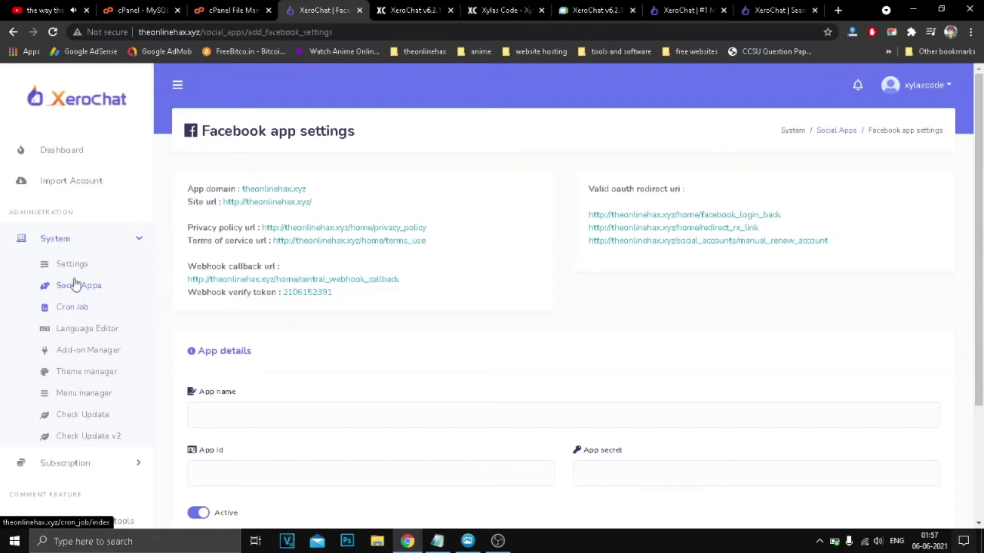
Reopen the new-app form and scroll to the empty App details fields, noting App id and App secret.
click(67, 182)
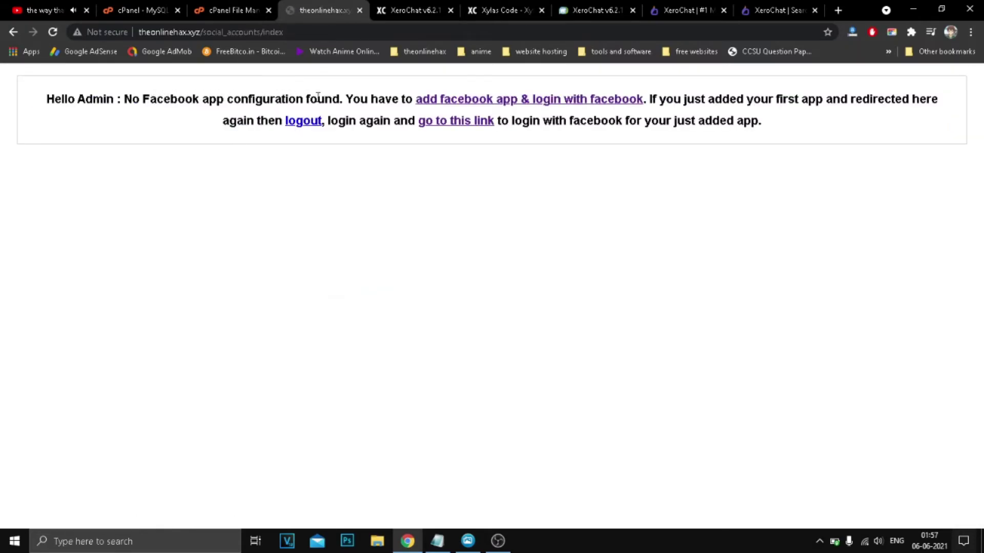
click(426, 105)
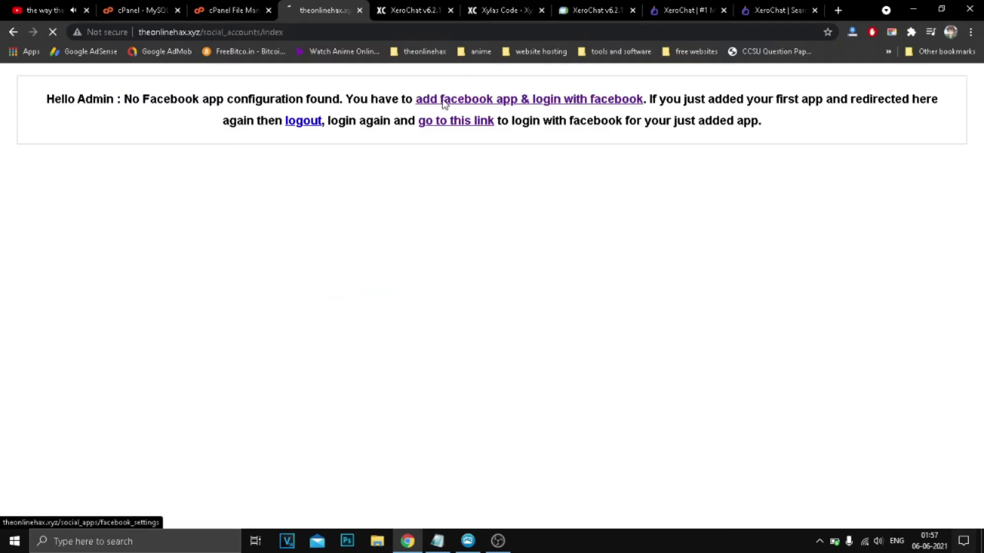
click(404, 131)
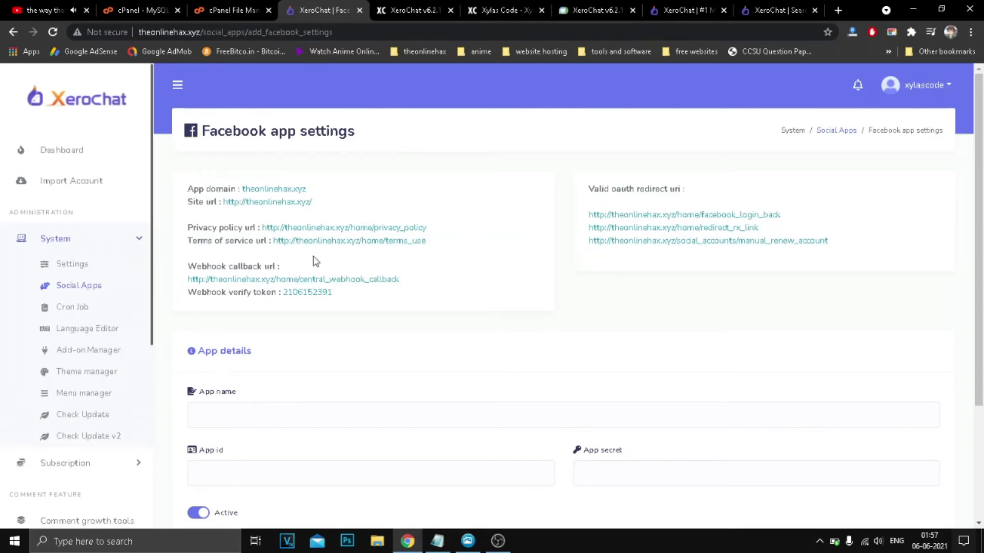
scroll(314, 258, down, 3)
click(214, 256)
click(320, 208)
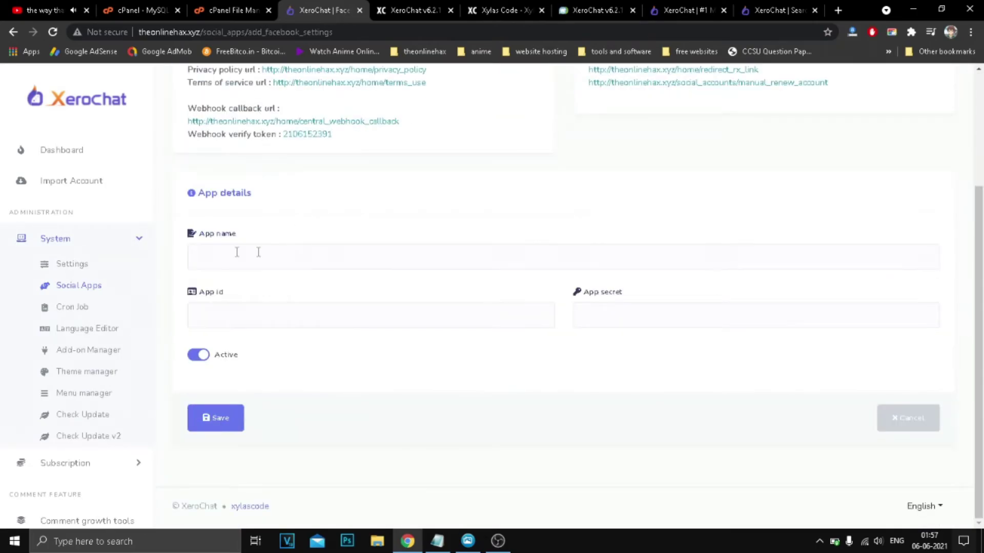
triple_click(201, 291)
drag(584, 292, 625, 292)
click(536, 306)
From the desktop, open the documentation folder's index.html in the browser.
click(913, 9)
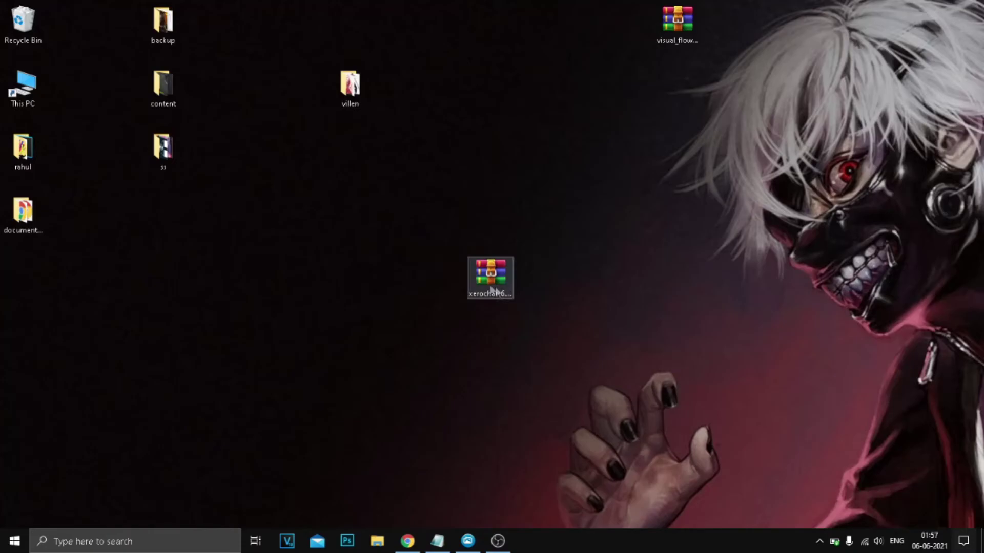
click(29, 227)
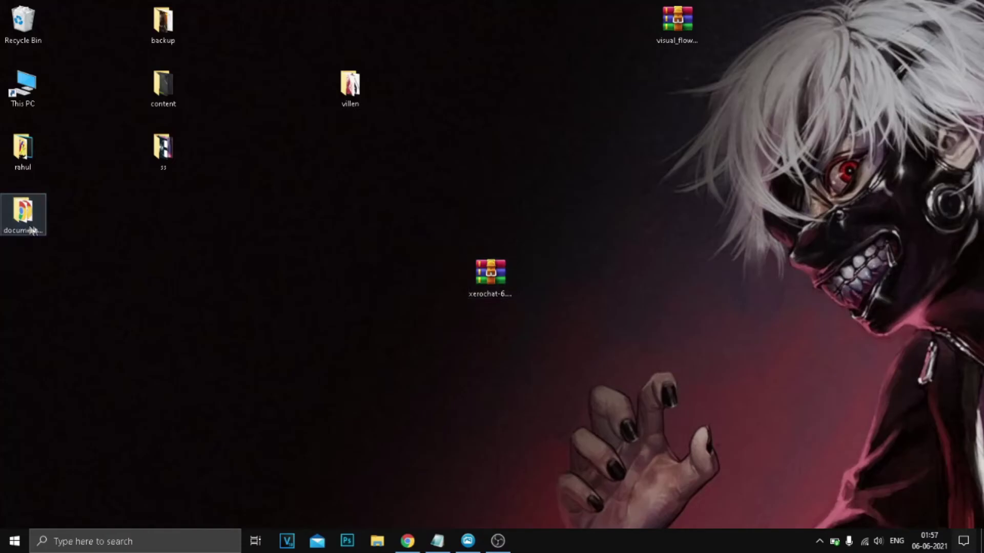
double_click(29, 229)
double_click(325, 203)
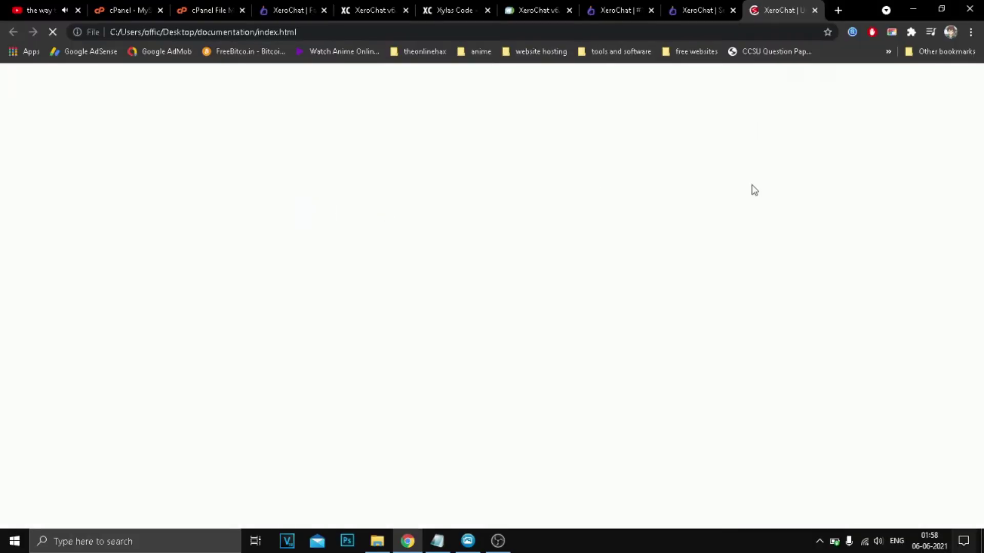
Browse the Subscription, Comment Automation, Subscriber Manager and System sections, then return to XeroChat.
click(43, 203)
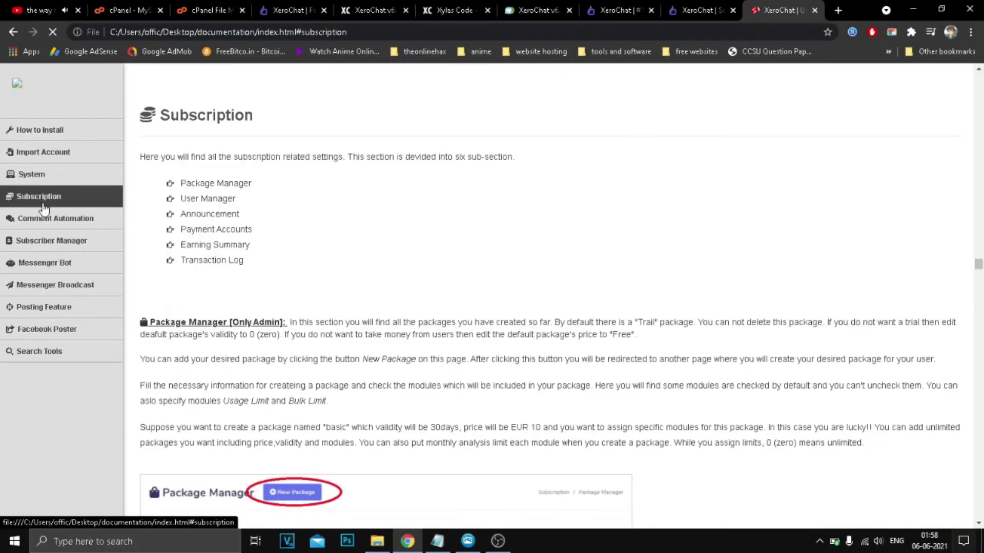
click(43, 219)
click(43, 240)
click(32, 174)
scroll(404, 270, down, 10)
click(315, 11)
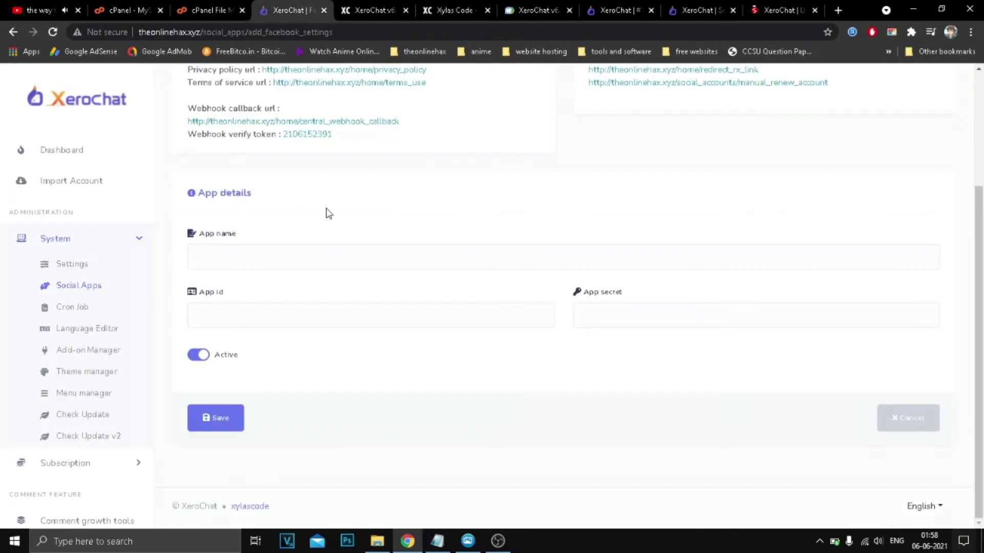
Open System > Cron Job and scroll through the listed cron commands.
click(71, 309)
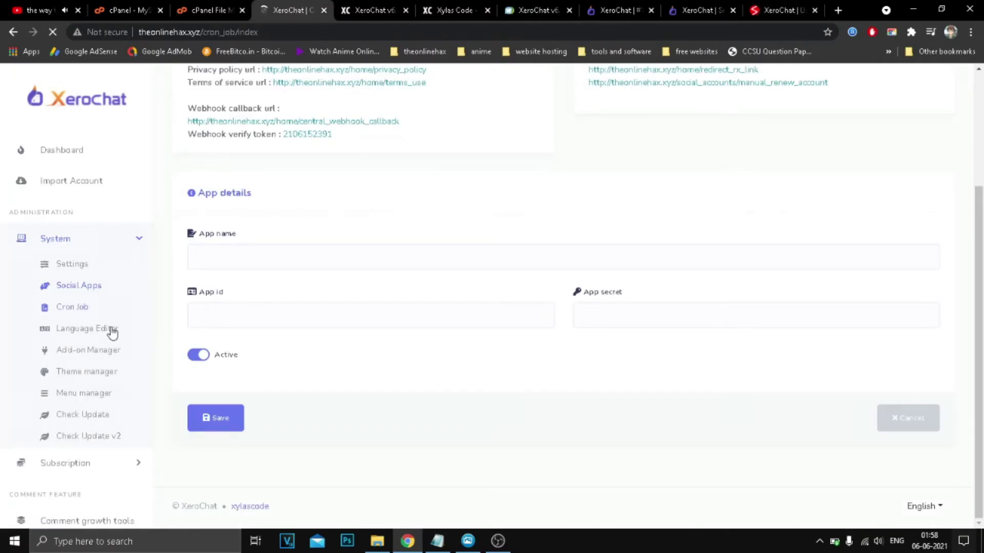
scroll(82, 302, down, 3)
scroll(88, 286, up, 2)
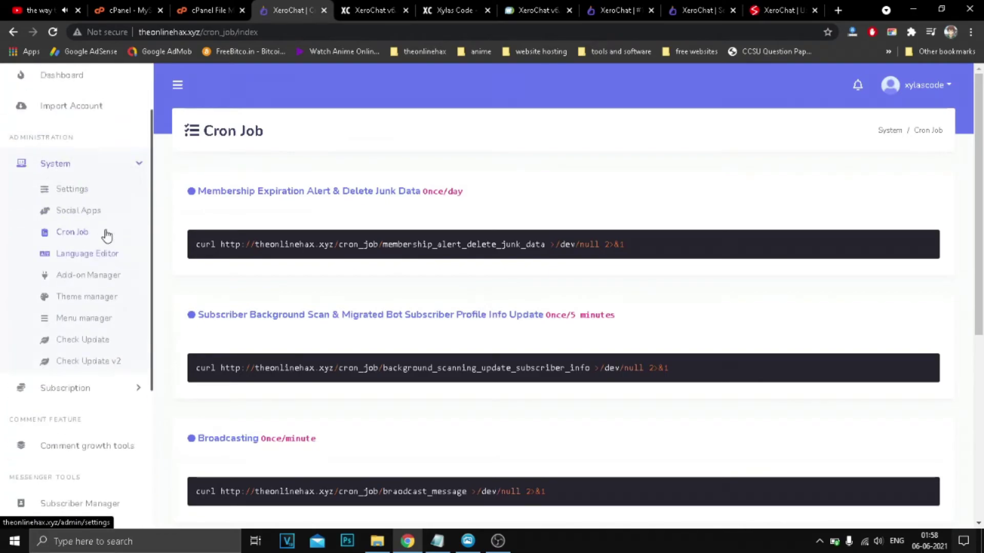
scroll(77, 328, down, 3)
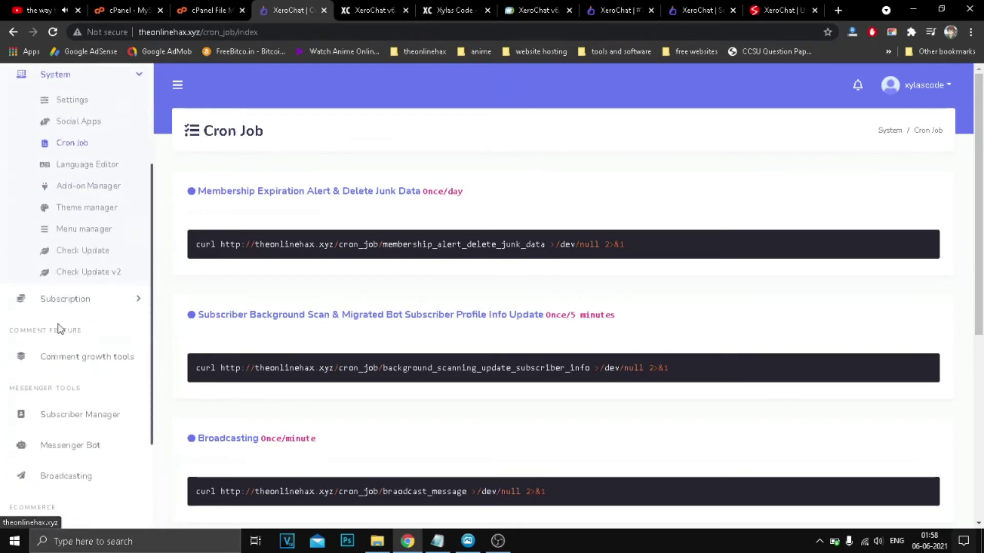
scroll(77, 287, up, 3)
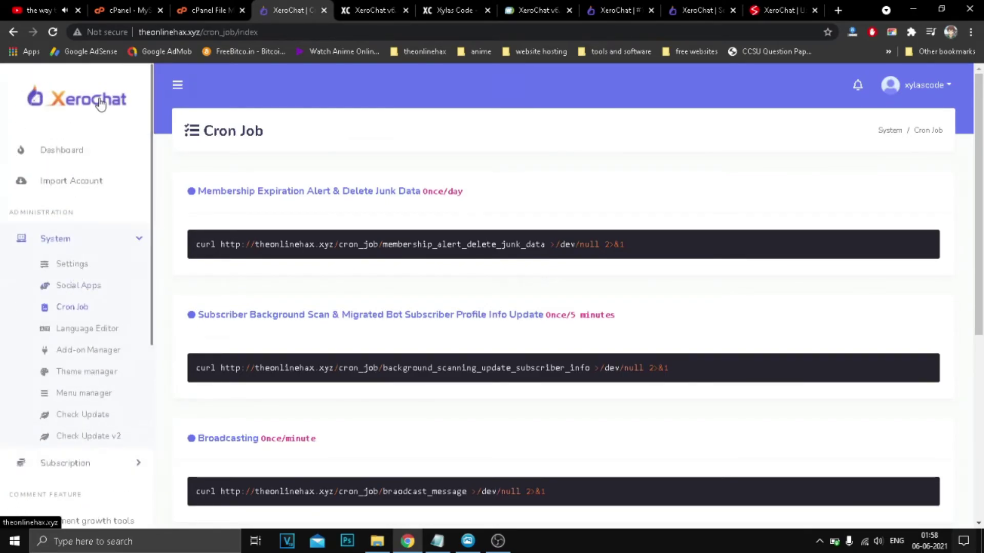
Open the site's public landing page via the XeroChat logo and scroll down it.
click(115, 114)
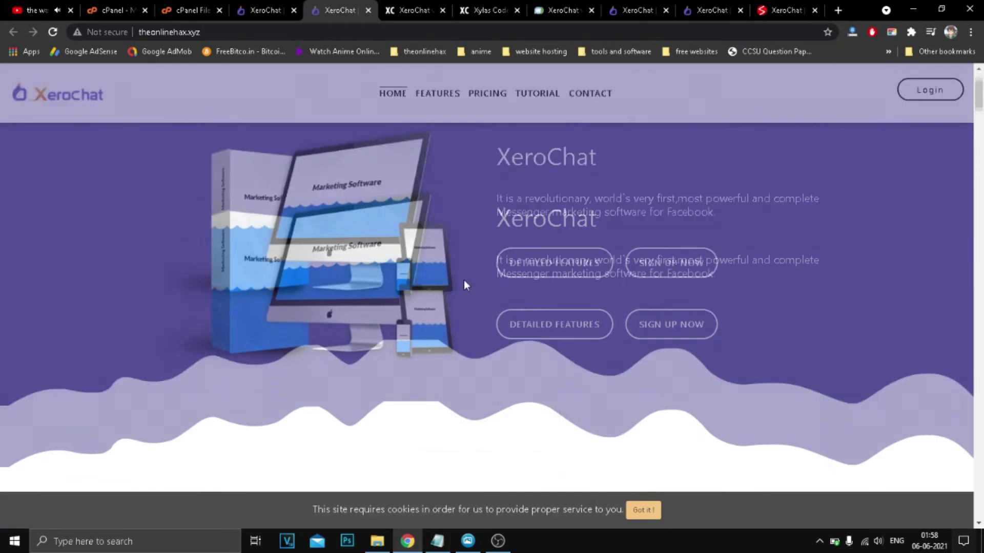
scroll(464, 285, down, 5)
drag(979, 123, 929, 67)
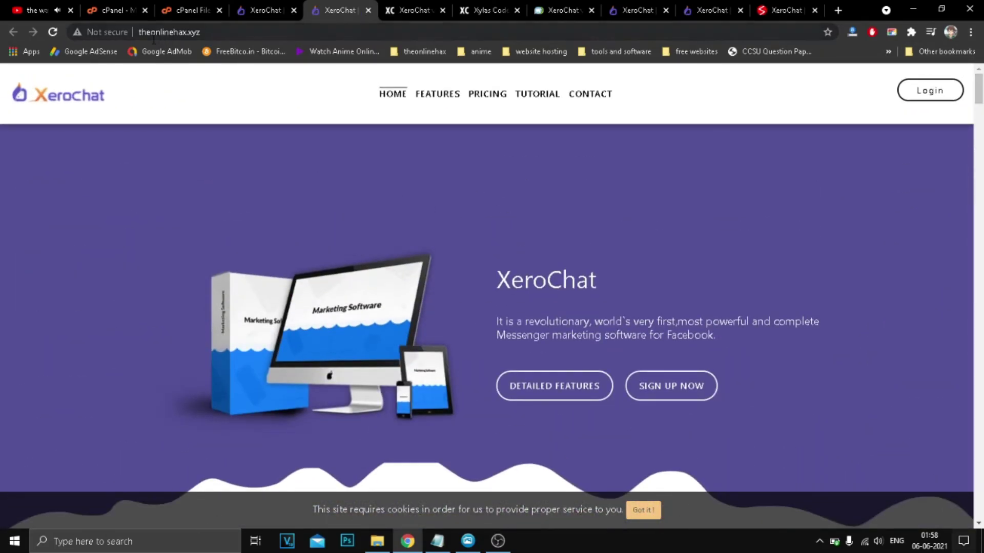
Back in the admin panel, open the Language Editor page and scroll through it.
click(262, 10)
scroll(108, 313, down, 1)
click(100, 280)
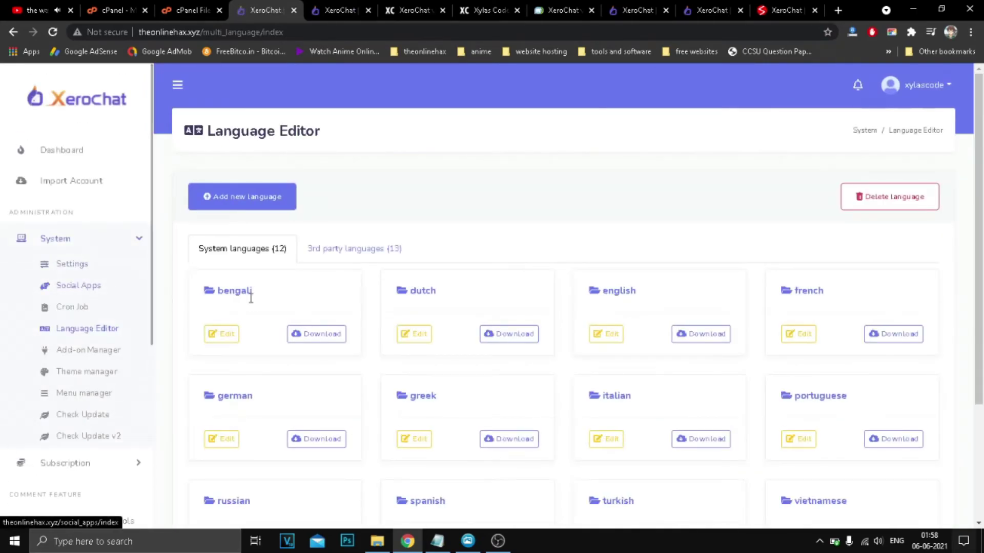
scroll(512, 348, down, 3)
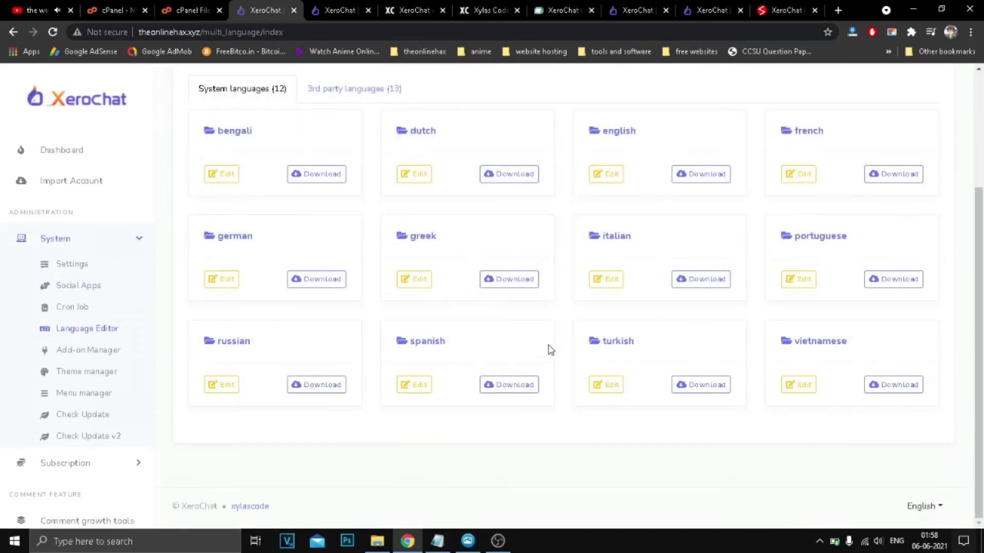
scroll(88, 336, down, 1)
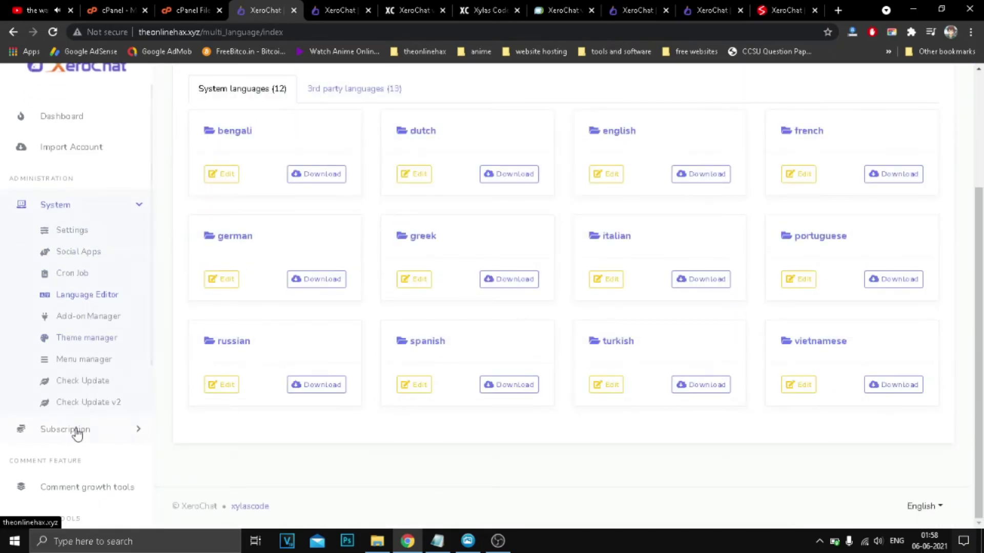
Visit Subscriber Manager, then open Subscription > Package Manager showing the 7-day Trial package.
click(77, 430)
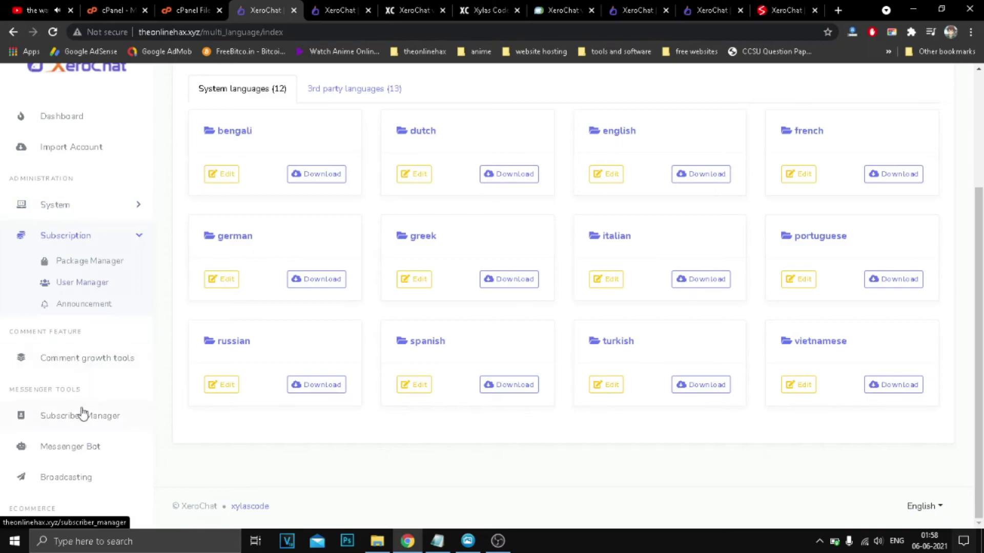
click(74, 414)
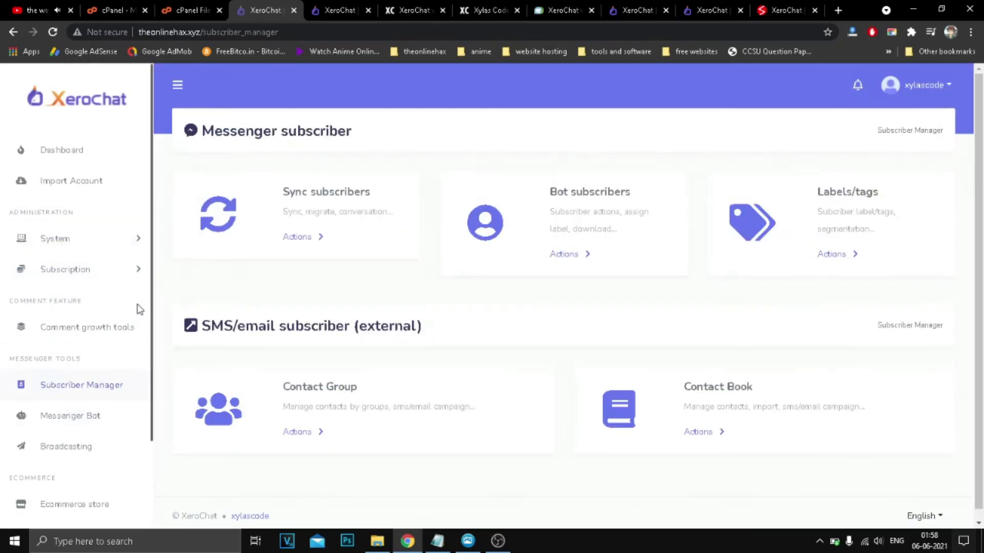
click(85, 241)
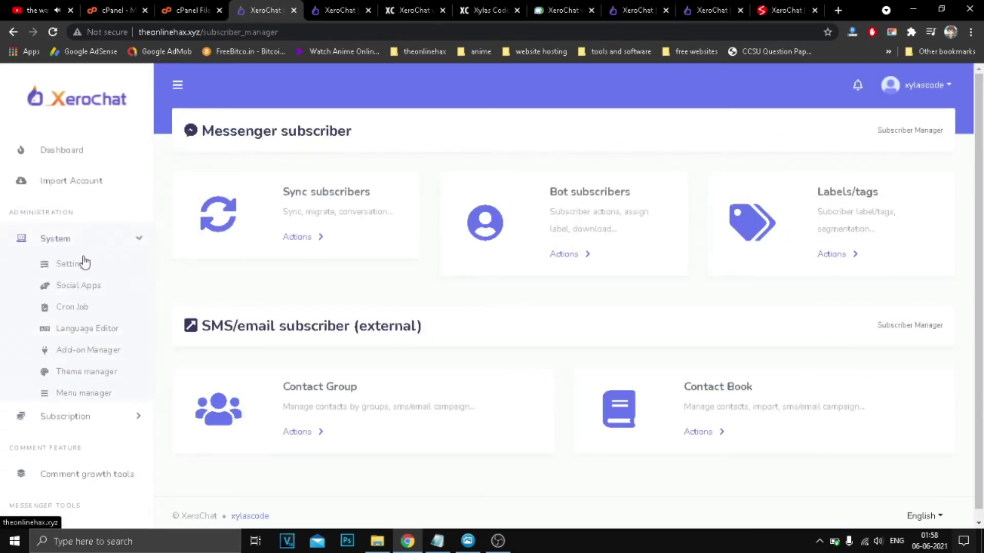
scroll(94, 281, down, 2)
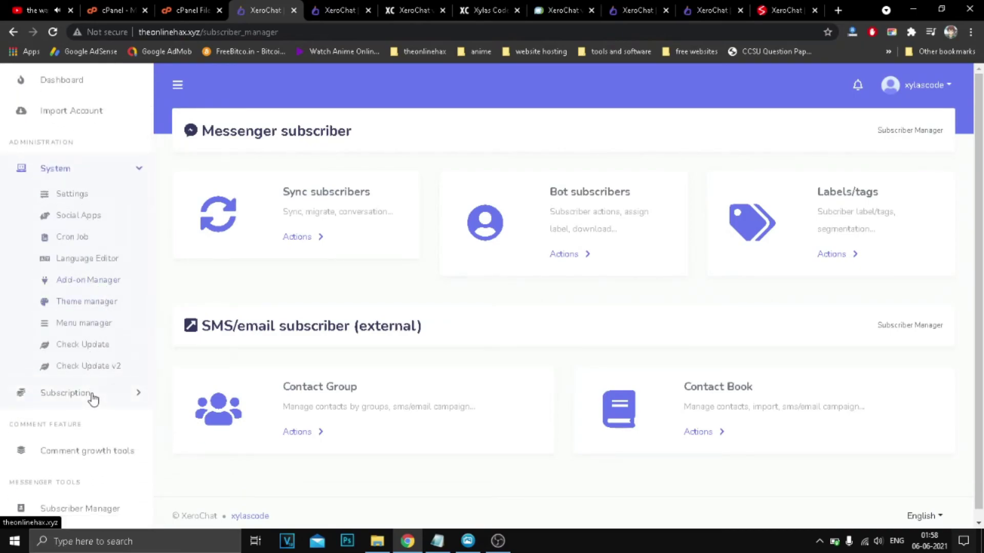
click(92, 394)
click(93, 226)
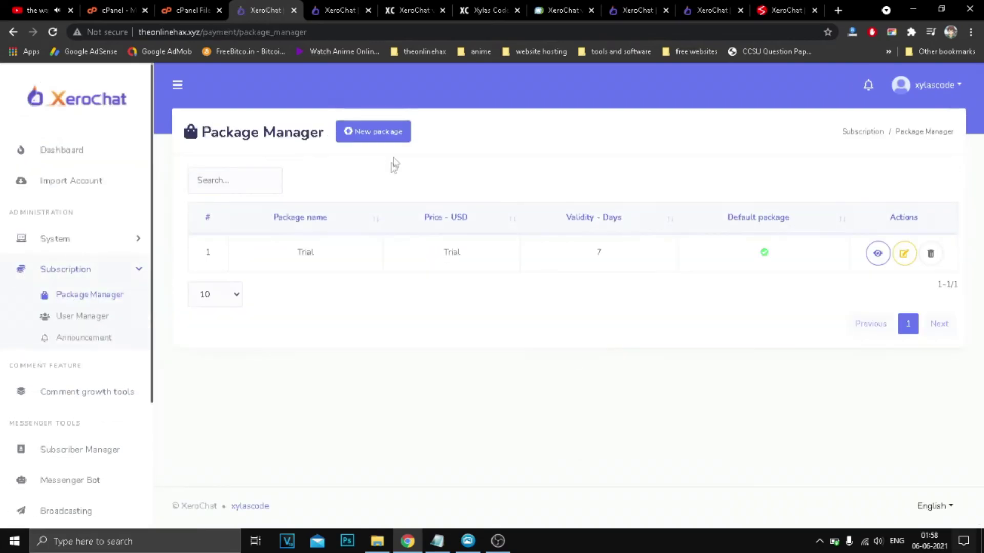
Open the New package form and scroll through its fields.
click(374, 133)
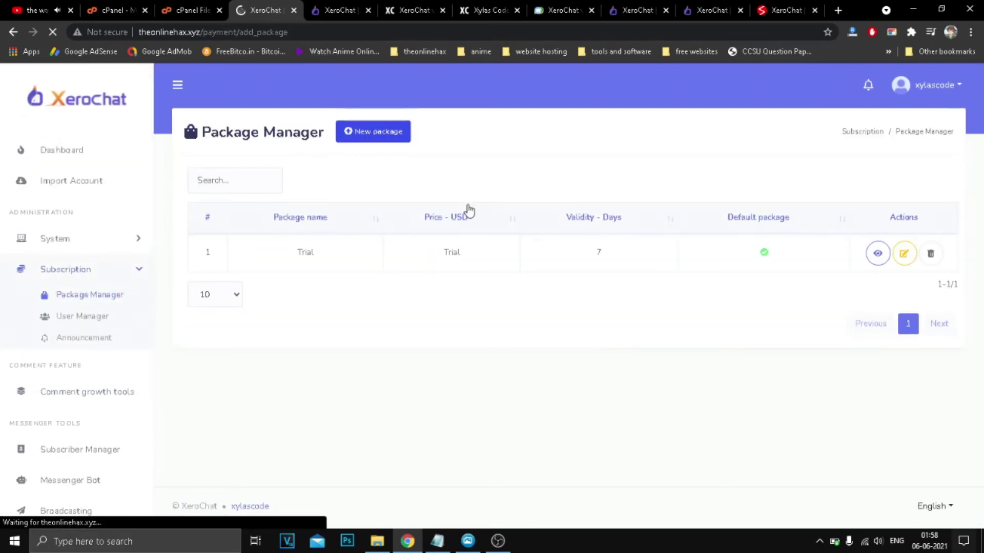
scroll(425, 322, down, 6)
scroll(429, 318, down, 2)
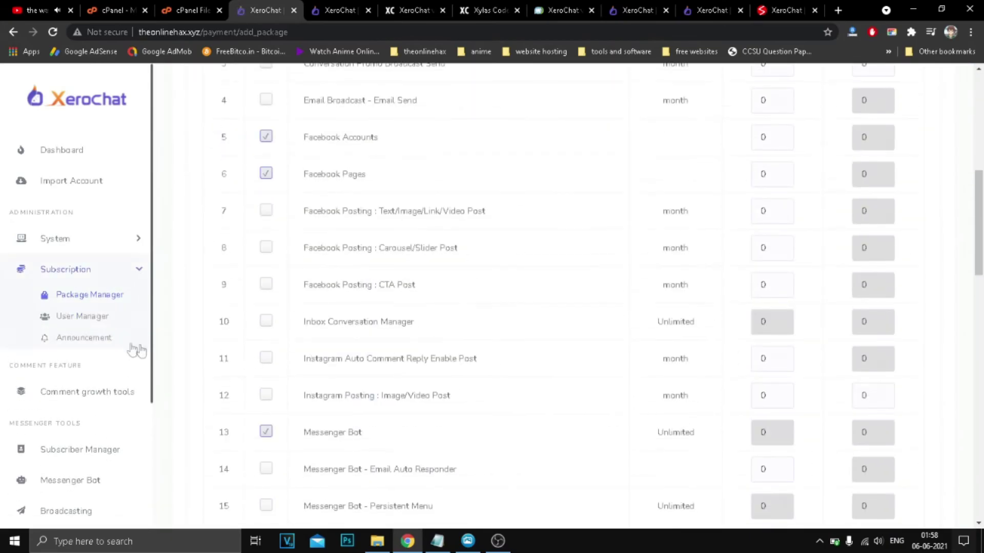
scroll(77, 340, down, 3)
Open the Subscriber Manager page and scroll down it.
click(74, 292)
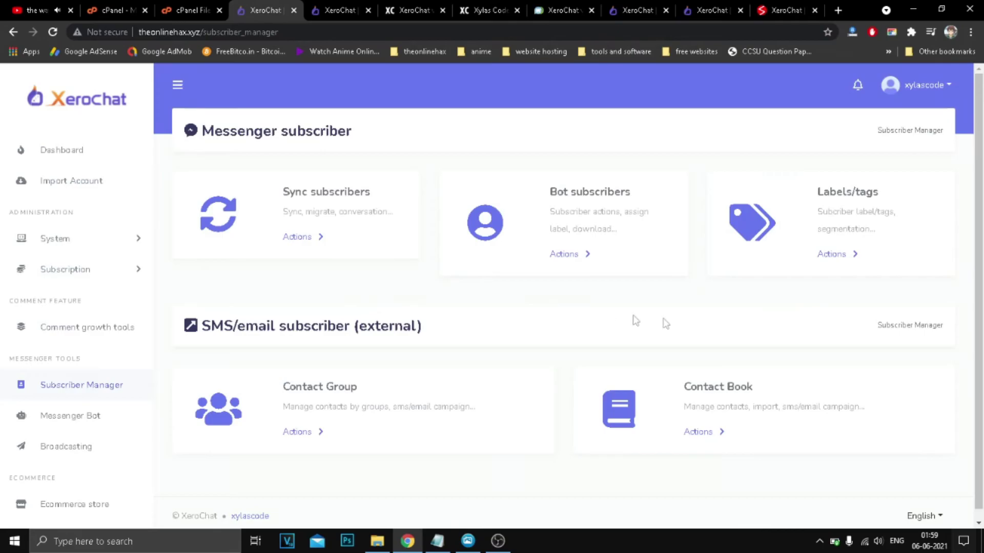
scroll(626, 331, down, 1)
scroll(66, 356, down, 2)
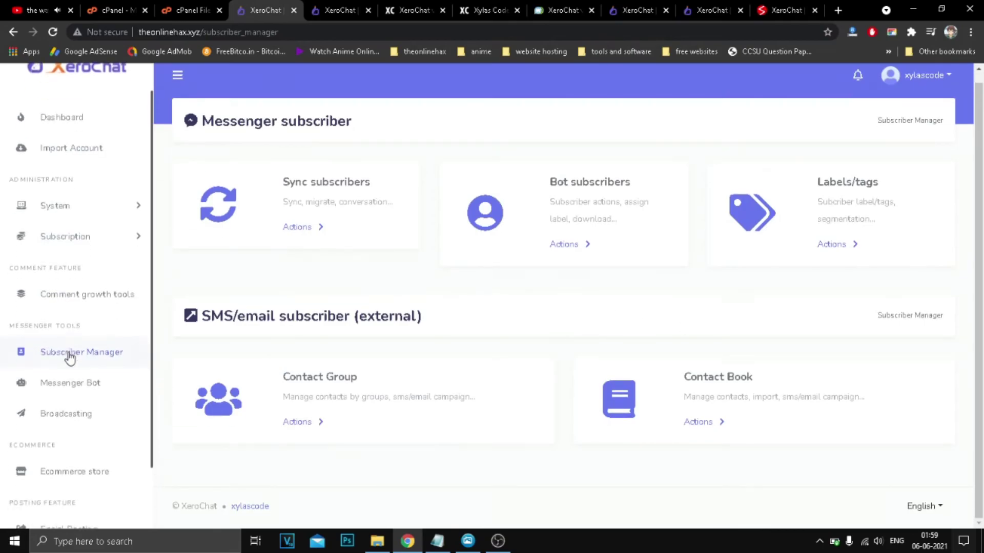
Open Messenger Bot, show the xylascode account menu, and review the OTN post-back and Whitelisted domains cards.
click(81, 347)
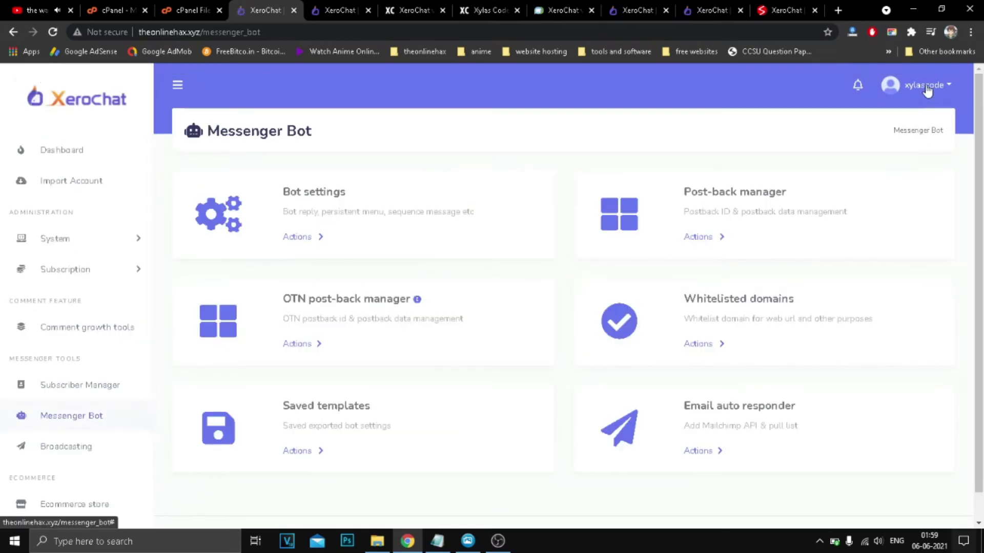
click(926, 87)
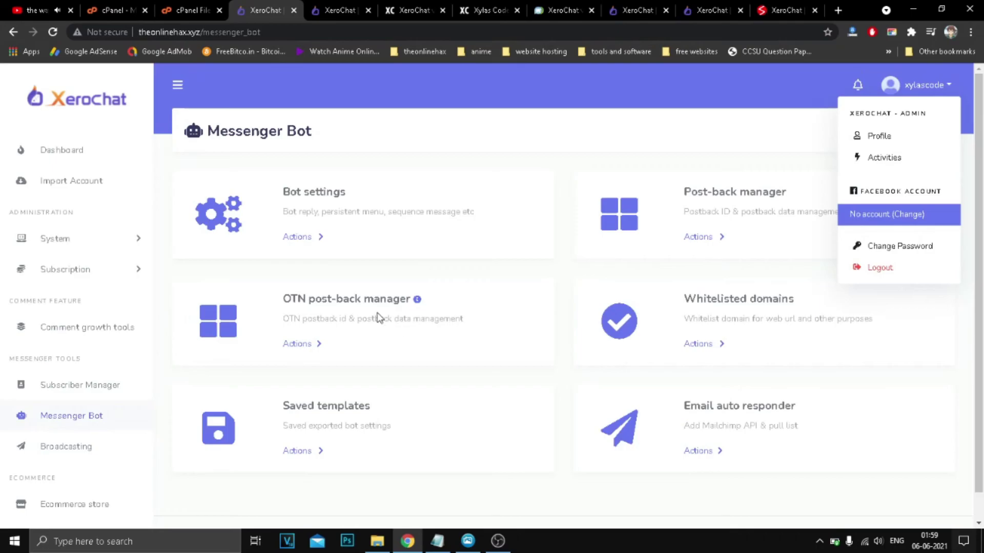
drag(295, 299, 412, 298)
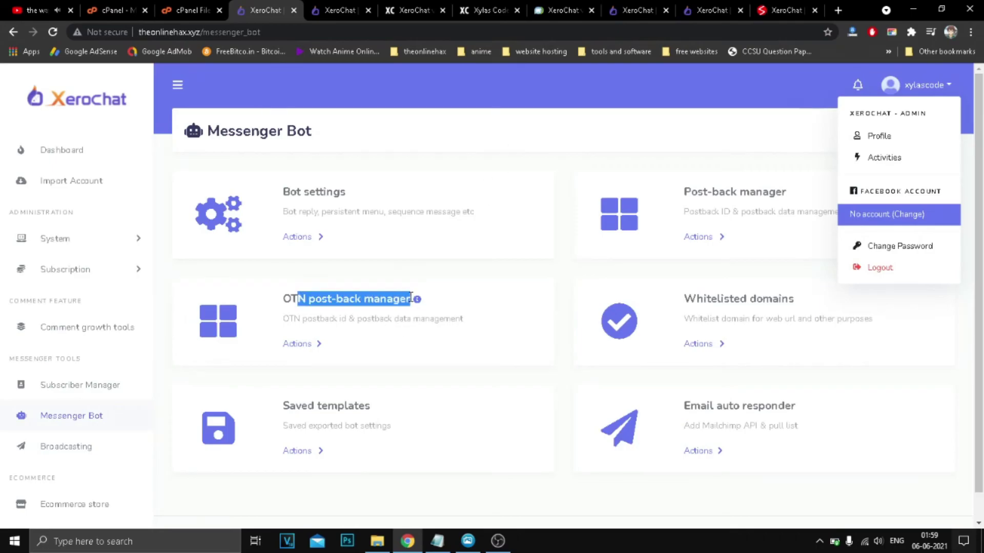
drag(703, 318, 800, 310)
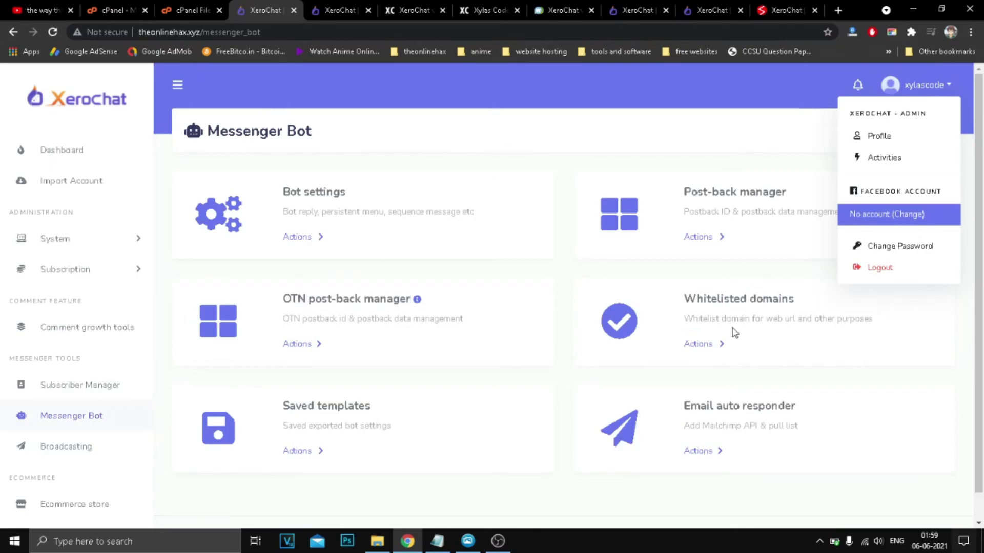
scroll(371, 402, down, 1)
scroll(115, 400, down, 2)
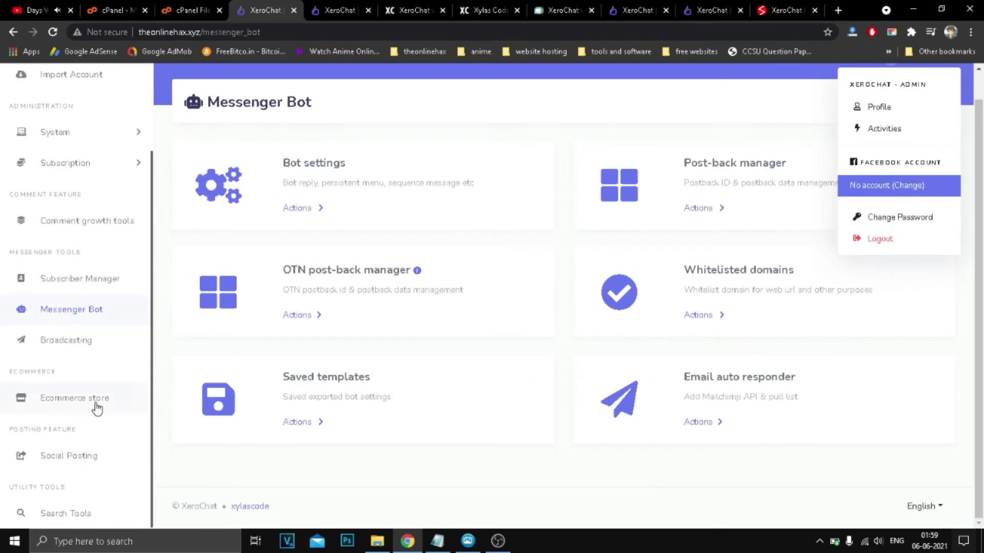
Open Broadcasting and highlight the Email broadcasting, SMS API settings, Email campaign and Email templates titles.
click(70, 344)
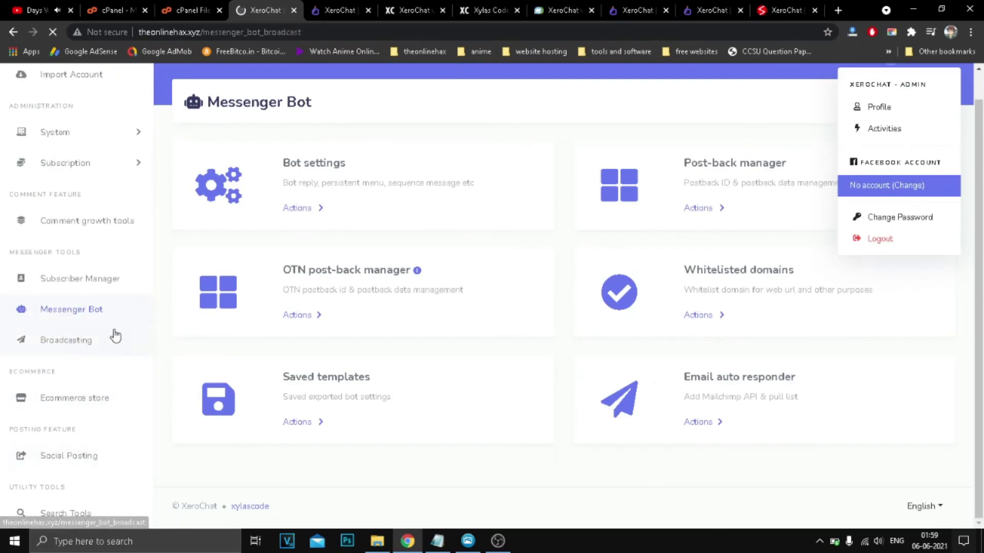
scroll(353, 284, down, 1)
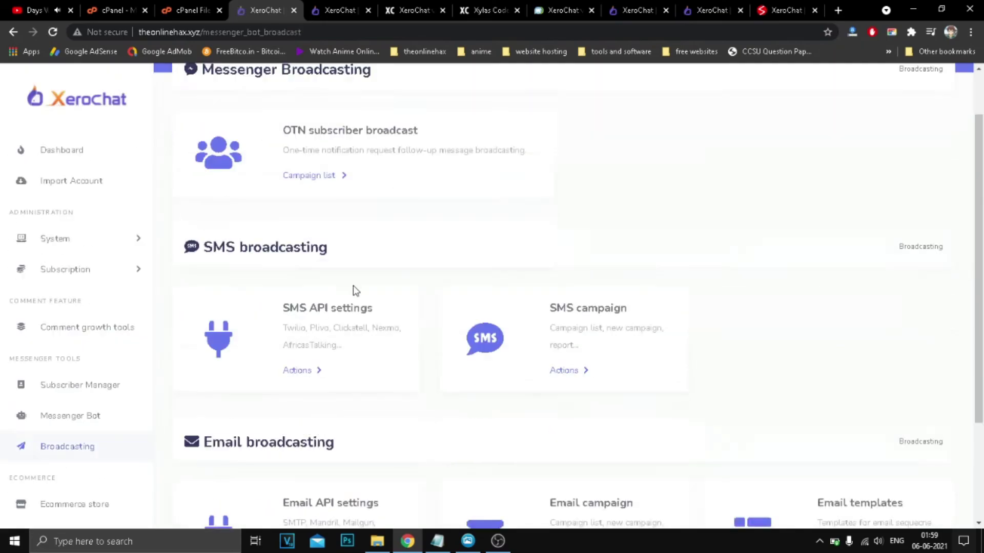
drag(556, 310, 628, 310)
scroll(567, 303, down, 2)
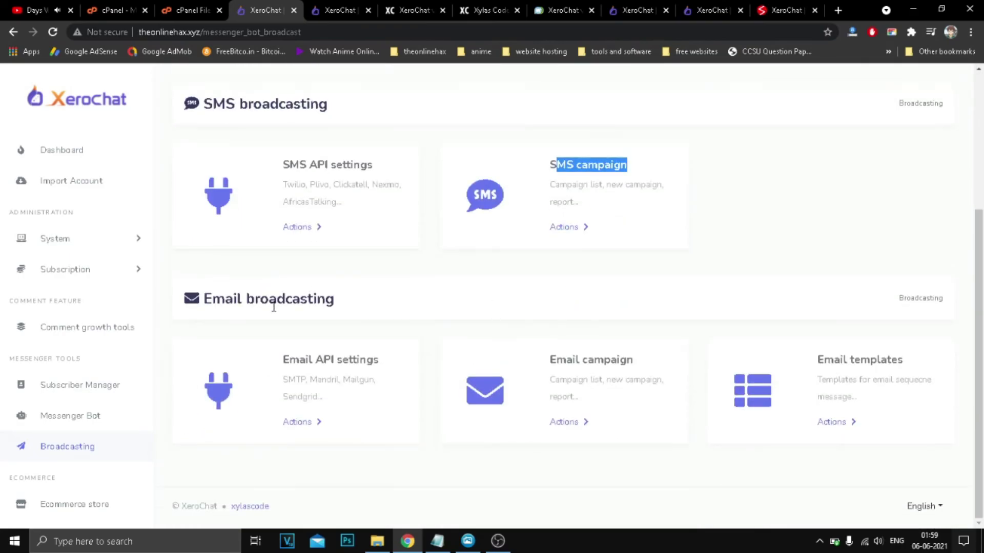
drag(274, 306, 335, 303)
drag(316, 359, 379, 360)
drag(550, 360, 634, 360)
drag(818, 360, 904, 359)
scroll(102, 380, down, 2)
Look over the Ecommerce store Create store form, then go to Subscription > Package Manager.
click(74, 402)
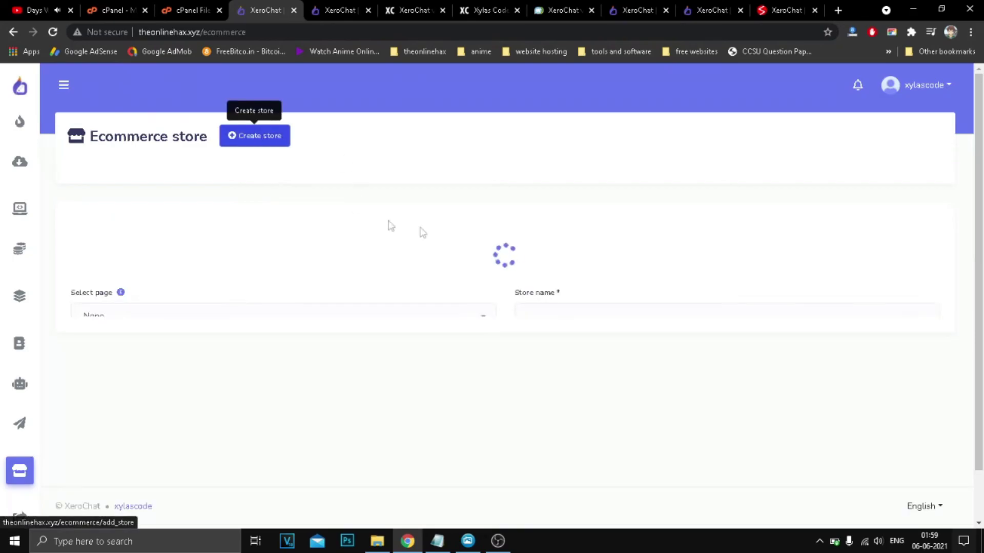
scroll(435, 323, down, 3)
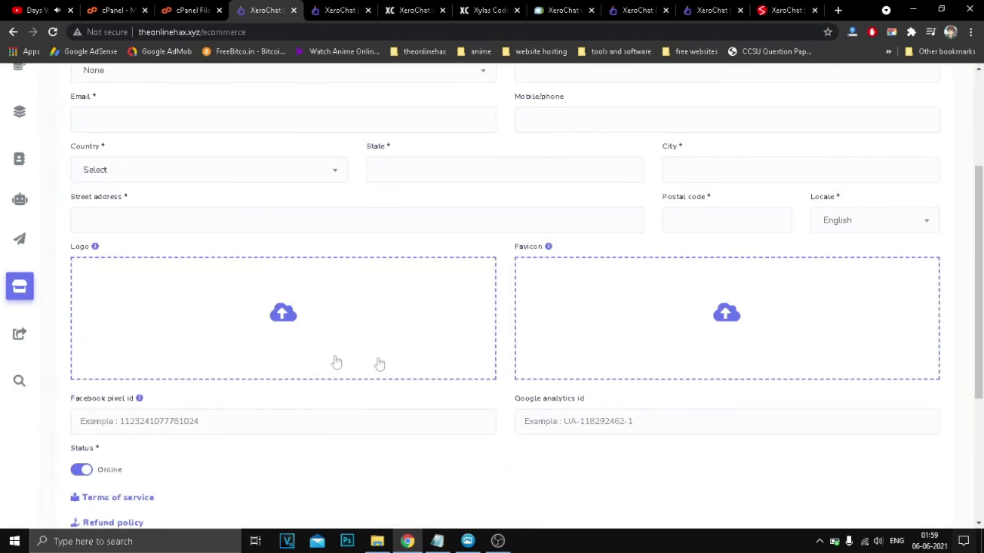
scroll(425, 363, down, 5)
scroll(415, 339, up, 8)
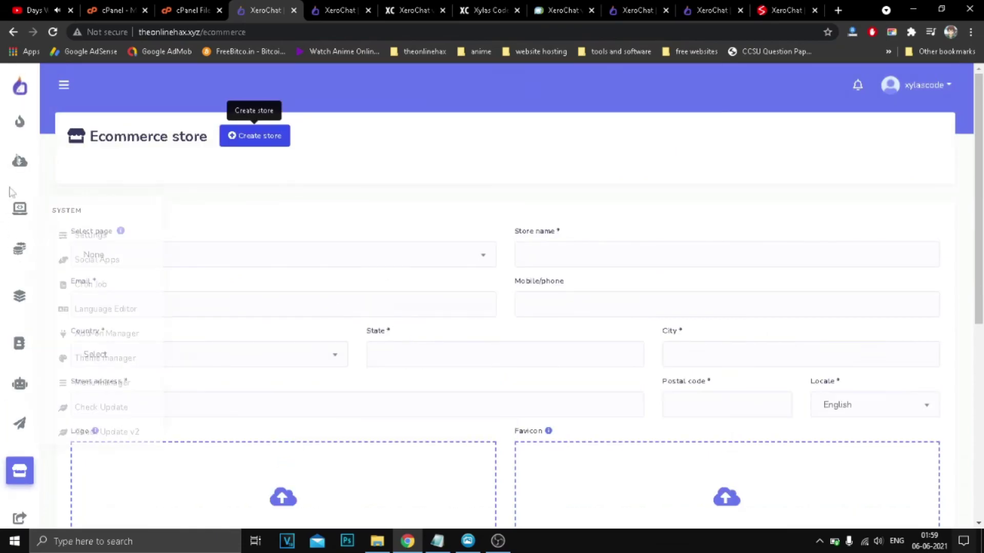
mouse_move(21, 255)
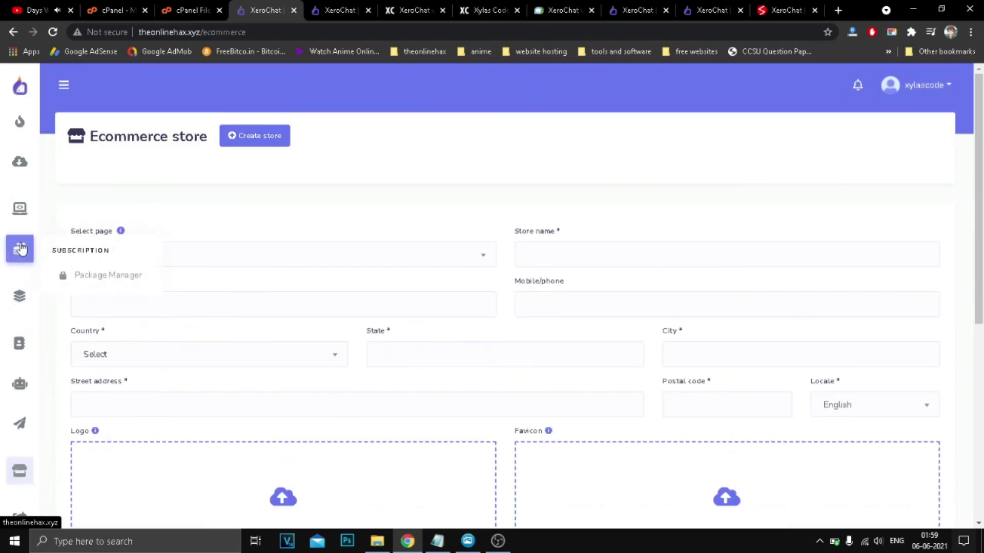
click(97, 276)
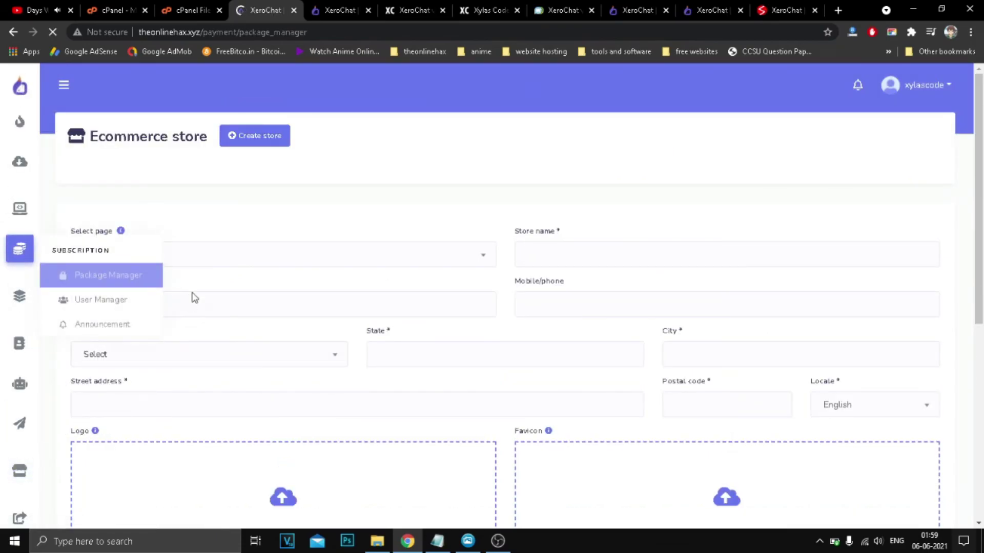